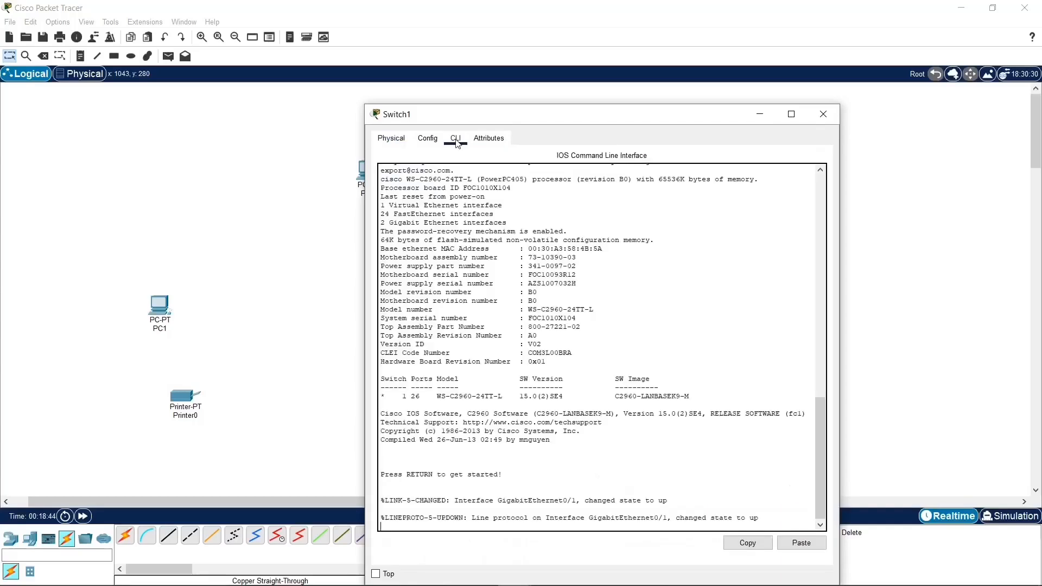
# Step: Close the Switch1 window and view the FastEthernet0/1 interface configuration of Router3
pyautogui.scroll(5, 513, 360)
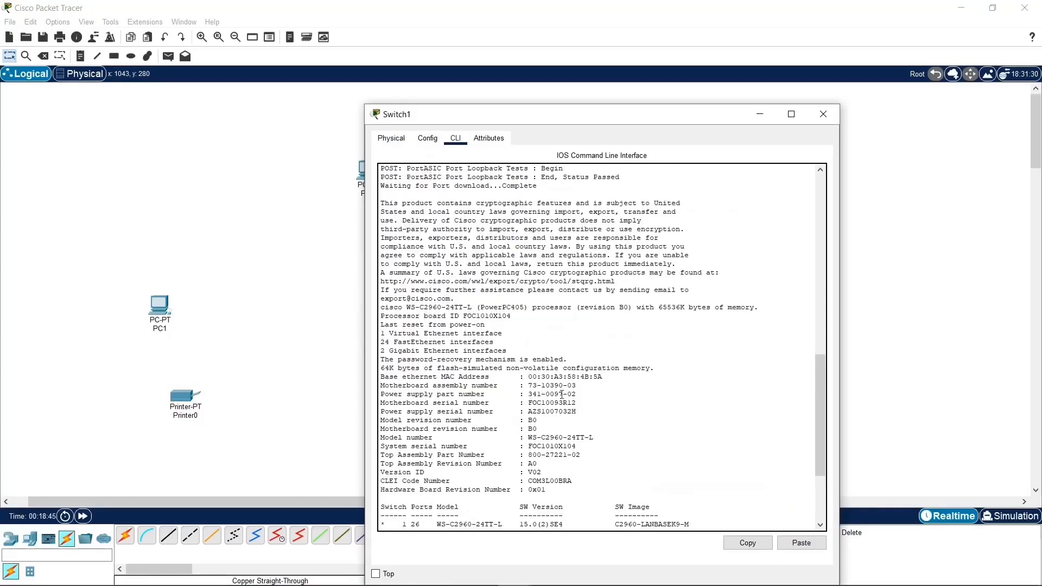
pyautogui.click(826, 114)
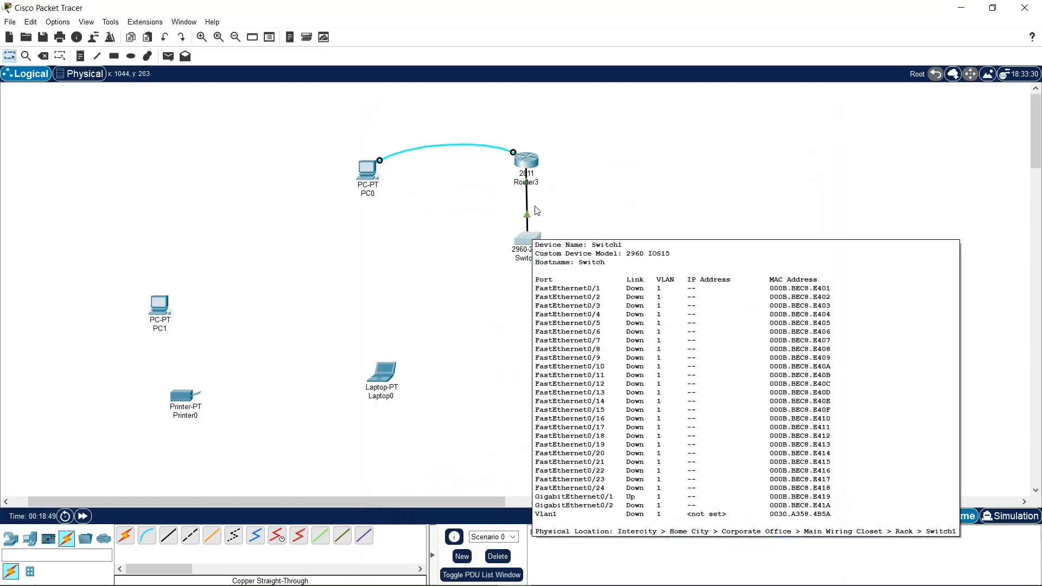
pyautogui.click(537, 165)
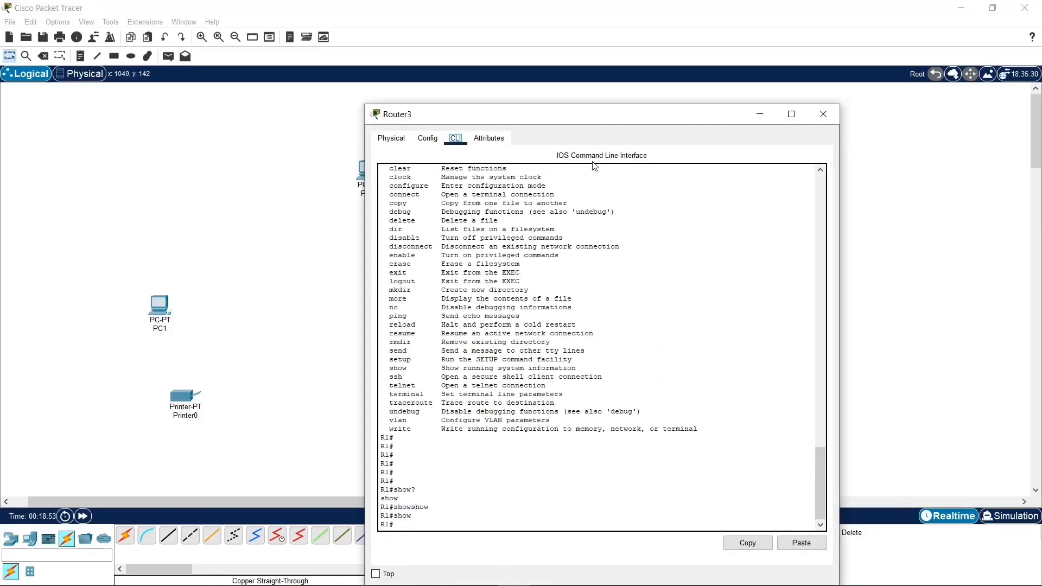
pyautogui.click(430, 141)
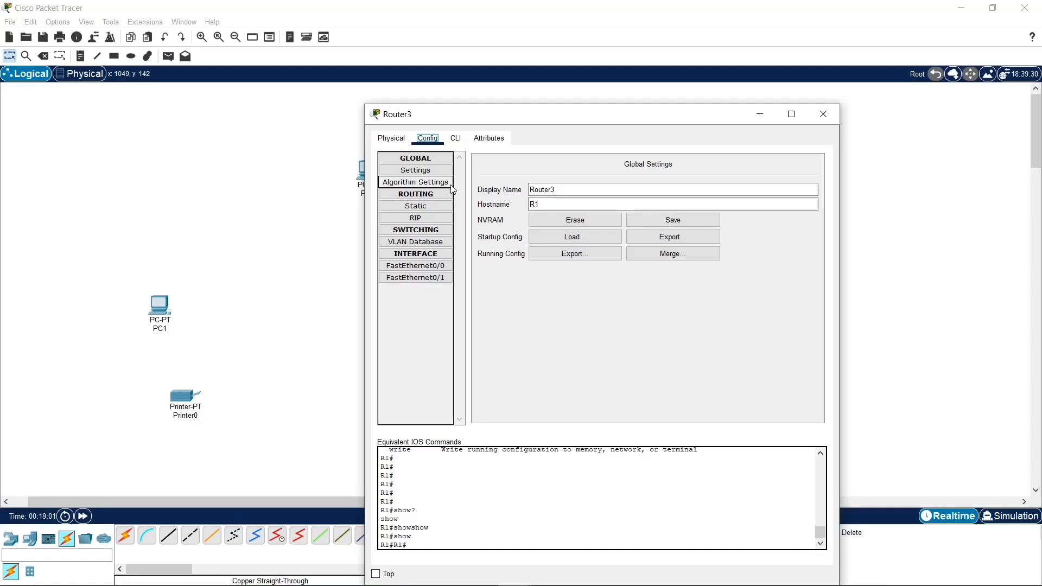
pyautogui.click(449, 278)
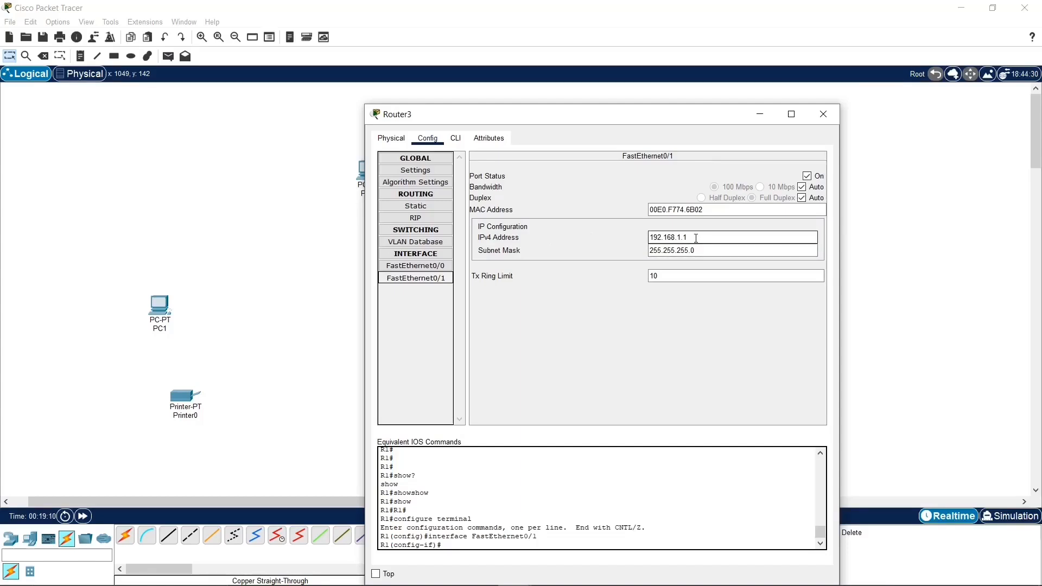
# Step: Save Router3's running configuration to NVRAM from its global settings and highlight the equivalent IOS copy command
pyautogui.click(416, 169)
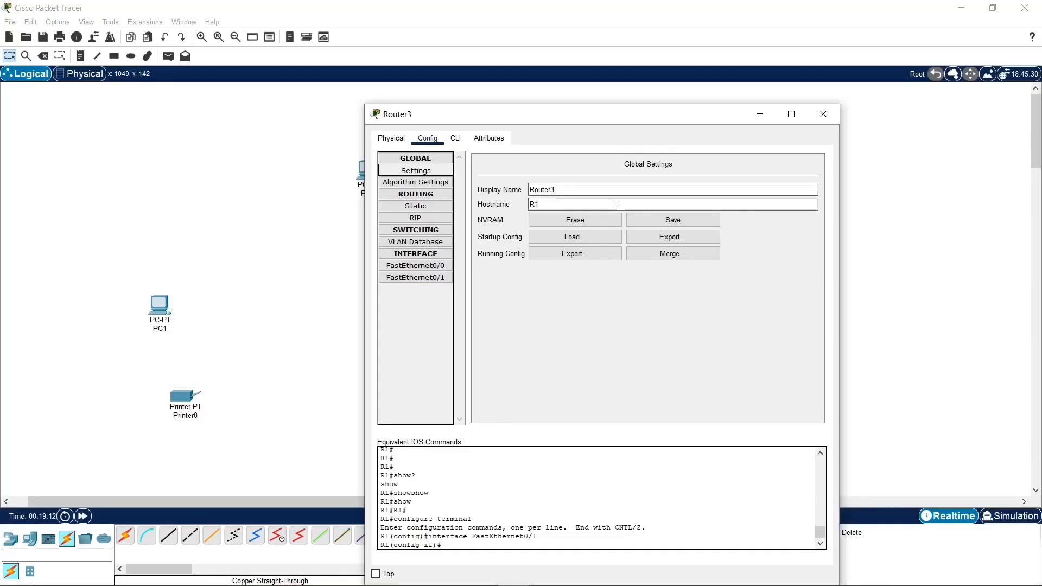
pyautogui.click(655, 222)
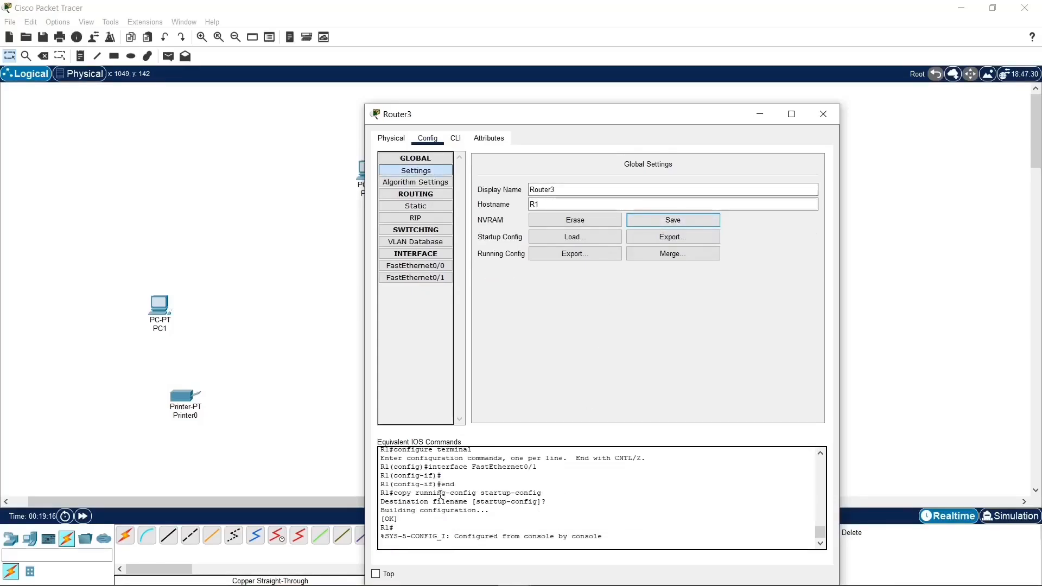
pyautogui.moveTo(394, 494); pyautogui.dragTo(553, 495)
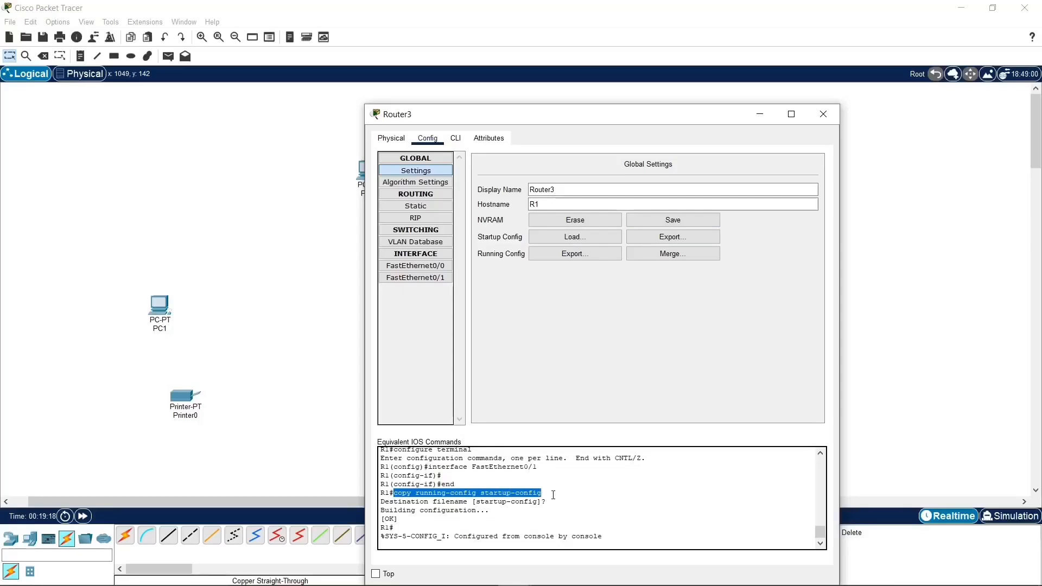
# Step: Review Router3's FastEthernet0/1, FastEthernet0/0, VLAN database, RIP, algorithm and static route settings with their equivalent IOS commands
pyautogui.click(421, 279)
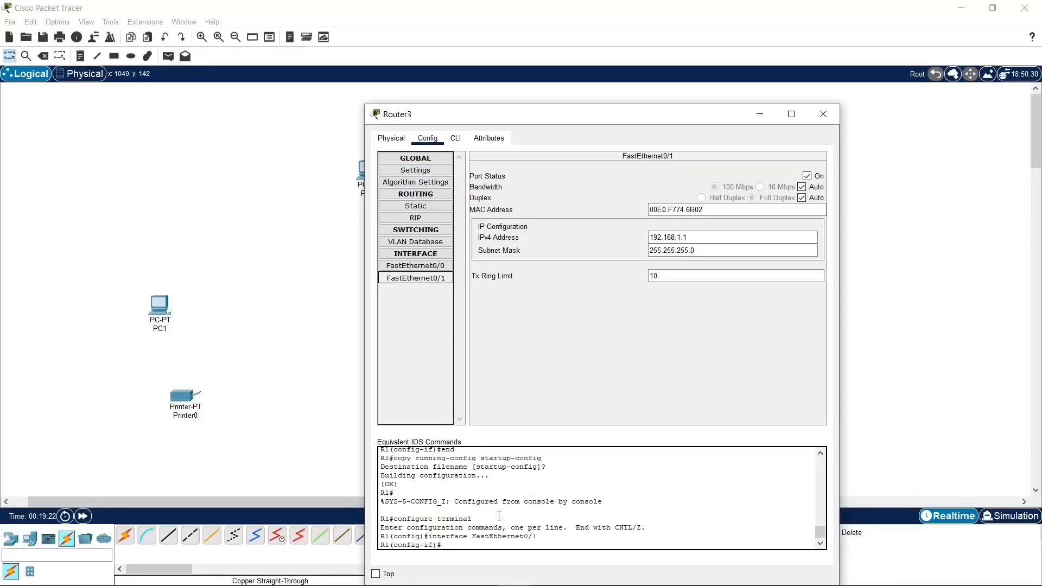
pyautogui.moveTo(442, 536); pyautogui.dragTo(533, 536)
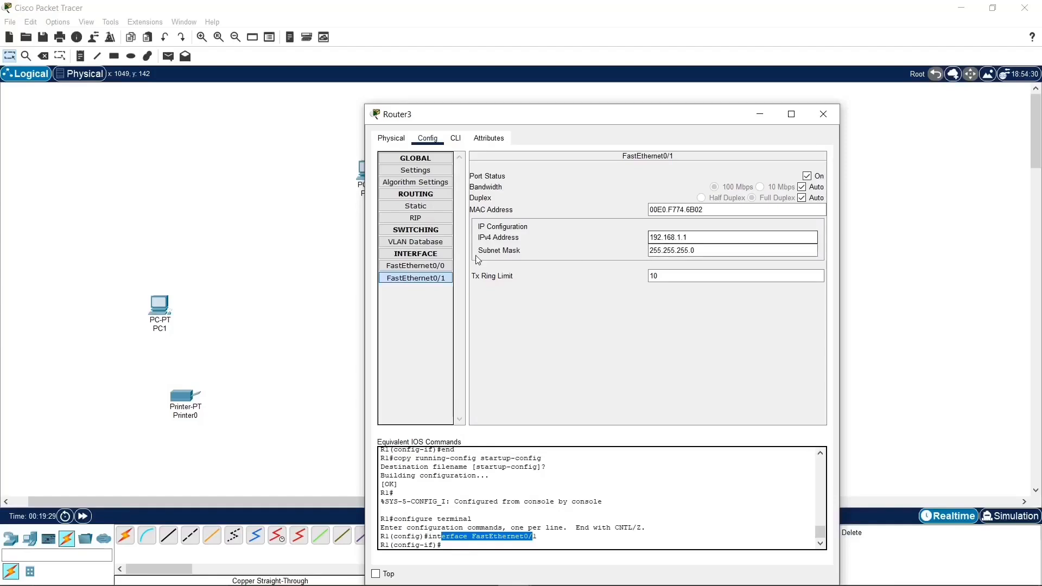
pyautogui.click(445, 267)
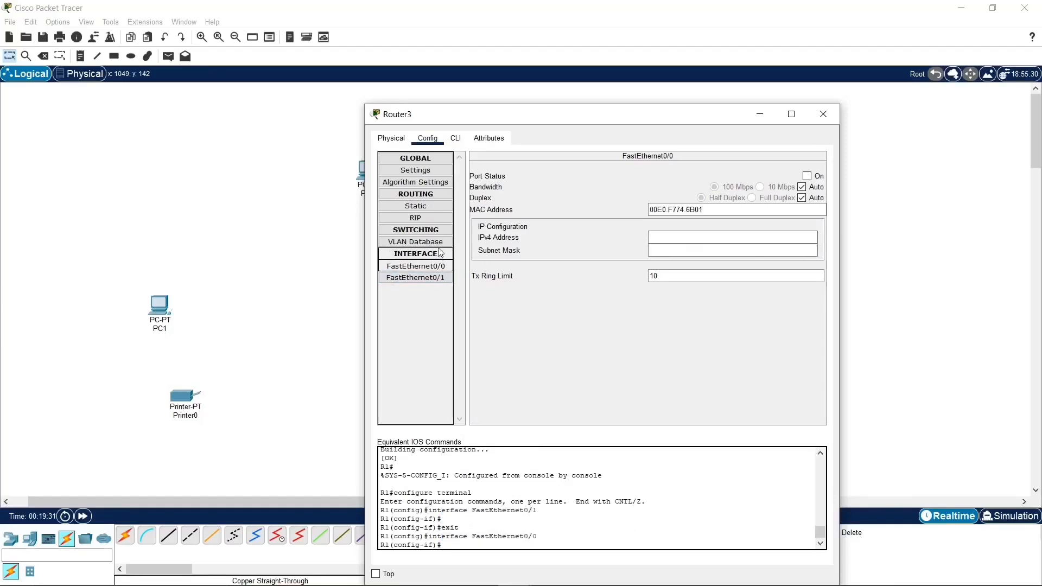
pyautogui.click(437, 244)
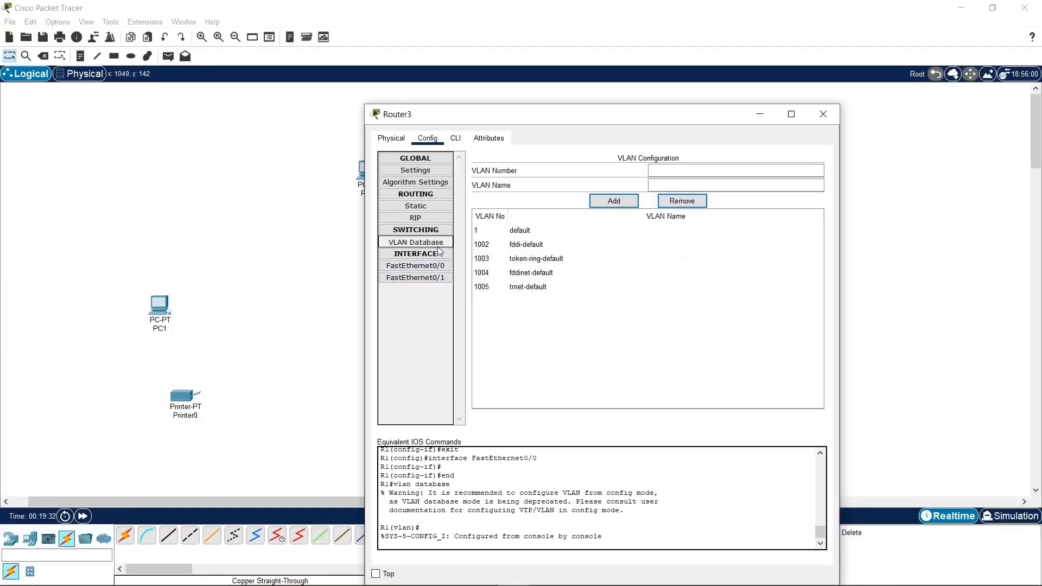
pyautogui.click(440, 217)
pyautogui.click(440, 208)
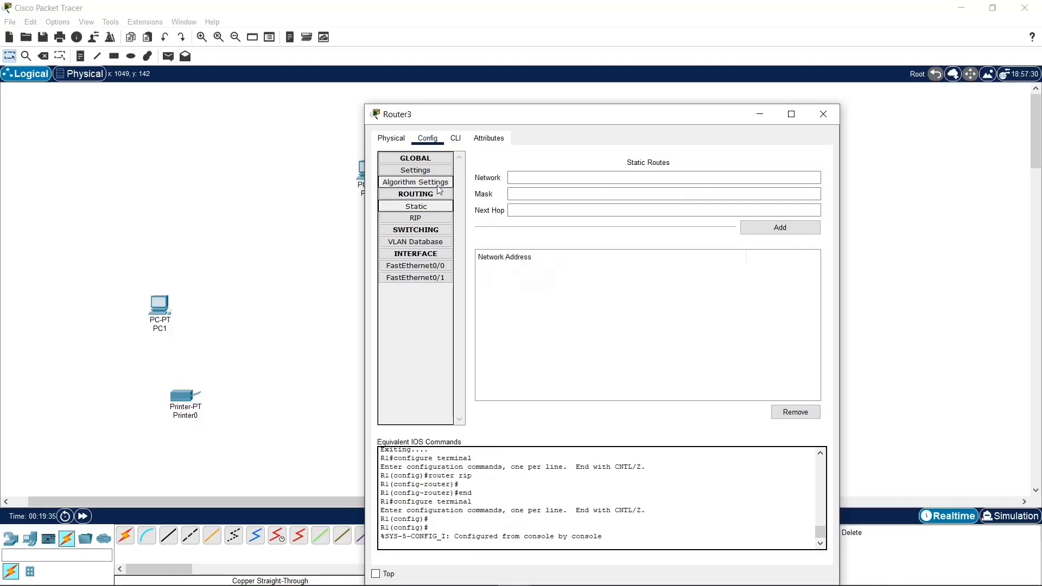
pyautogui.click(429, 182)
pyautogui.click(435, 206)
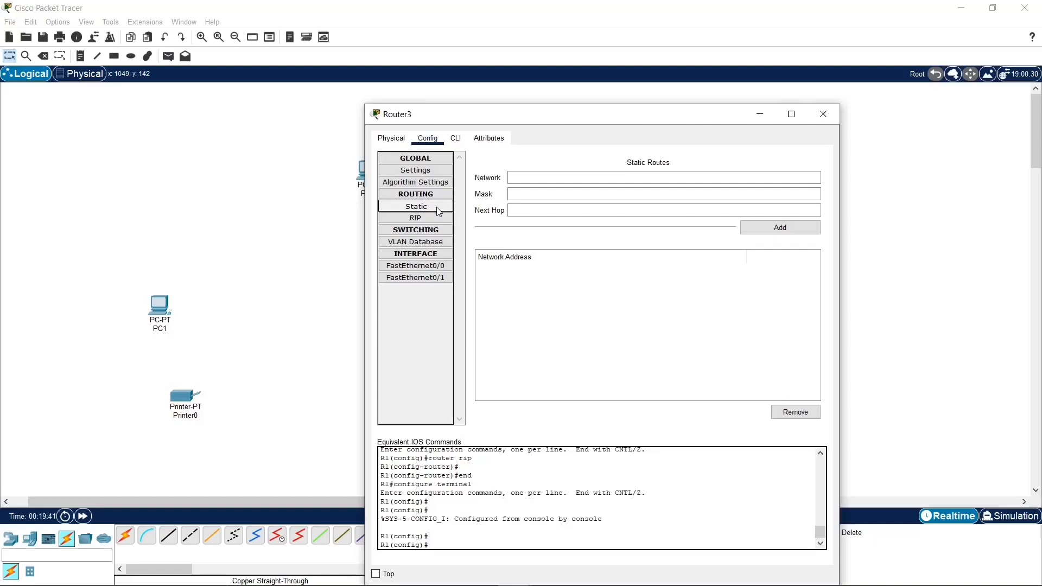
# Step: Find and open the Packet Tracer file Project 1, then fast-forward the network time so the links come up
pyautogui.press('super')
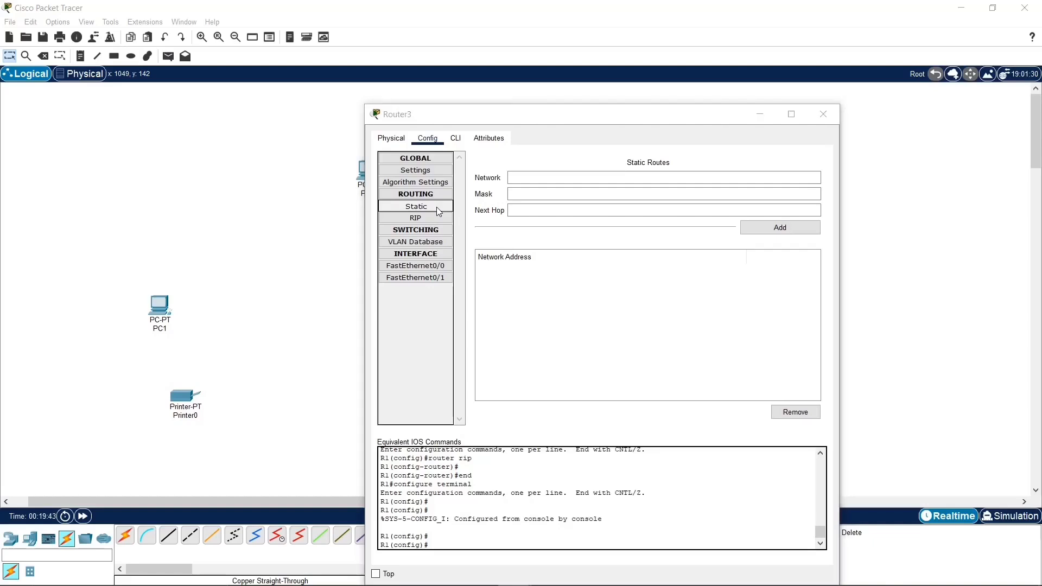
pyautogui.write('project')
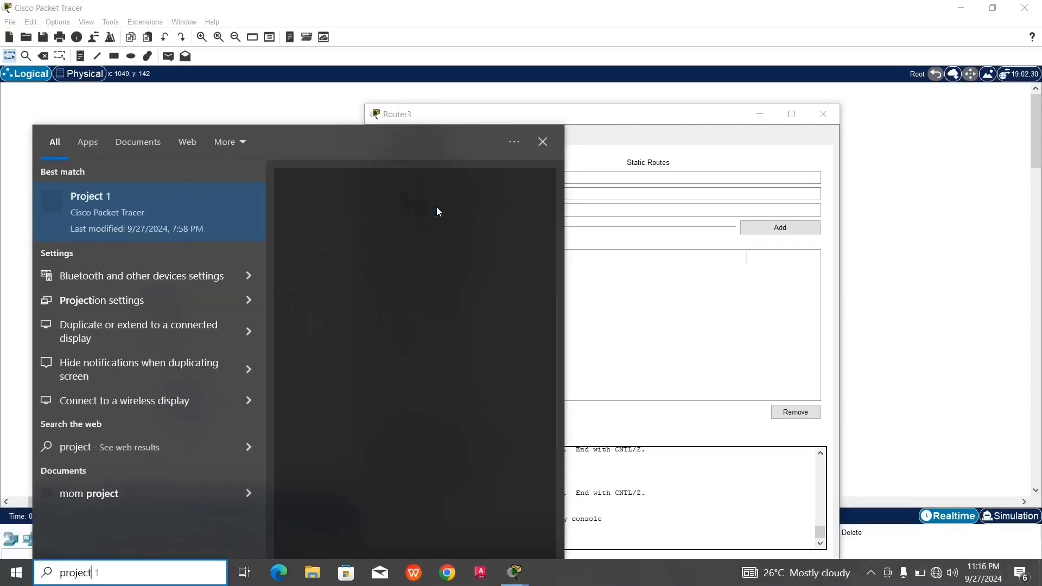
pyautogui.press('Escape')
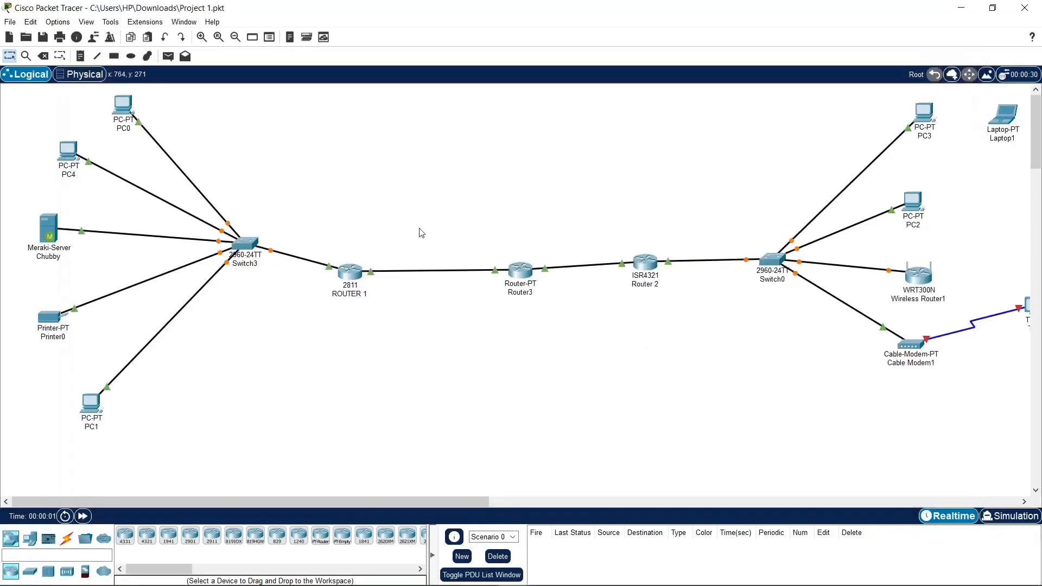
pyautogui.click(83, 518)
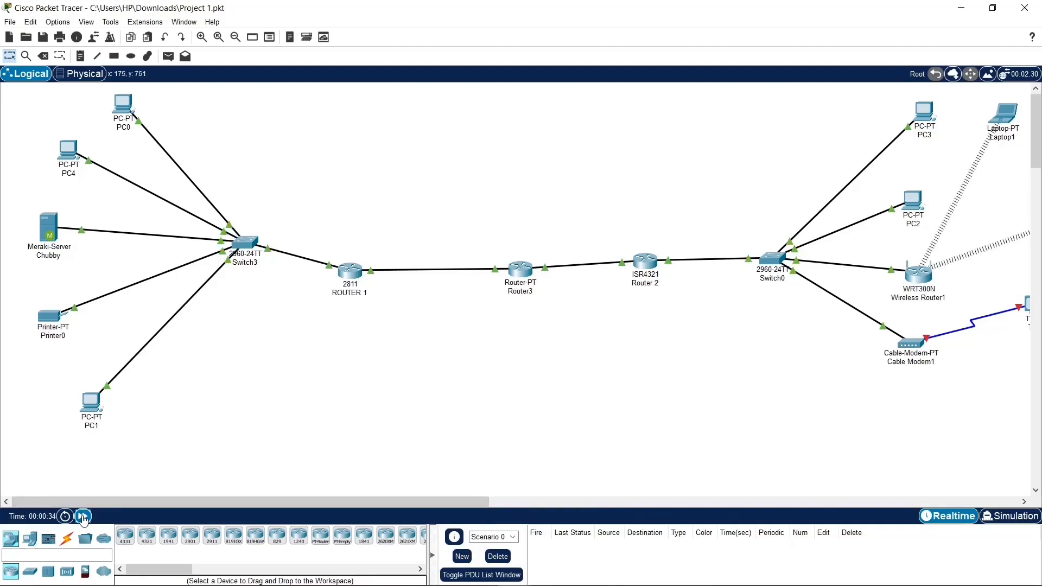
pyautogui.moveTo(158, 503)
pyautogui.mouseDown()
pyautogui.moveTo(404, 504)
pyautogui.moveTo(202, 482)
pyautogui.moveTo(207, 500)
pyautogui.moveTo(162, 504)
pyautogui.mouseUp()
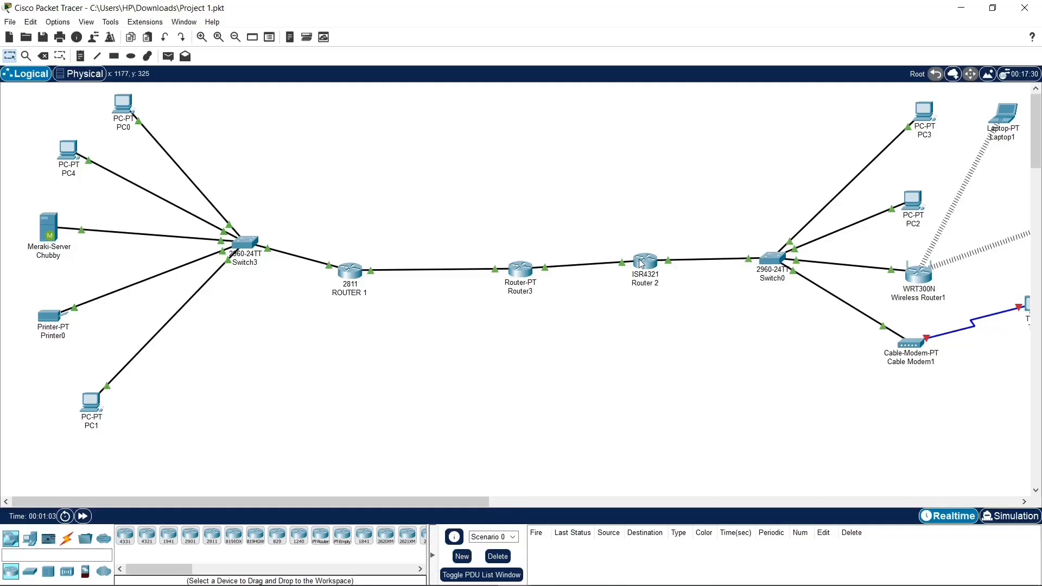
# Step: Run ipconfig in PC0's command prompt and open PC3's device window alongside it
pyautogui.moveTo(640, 264)
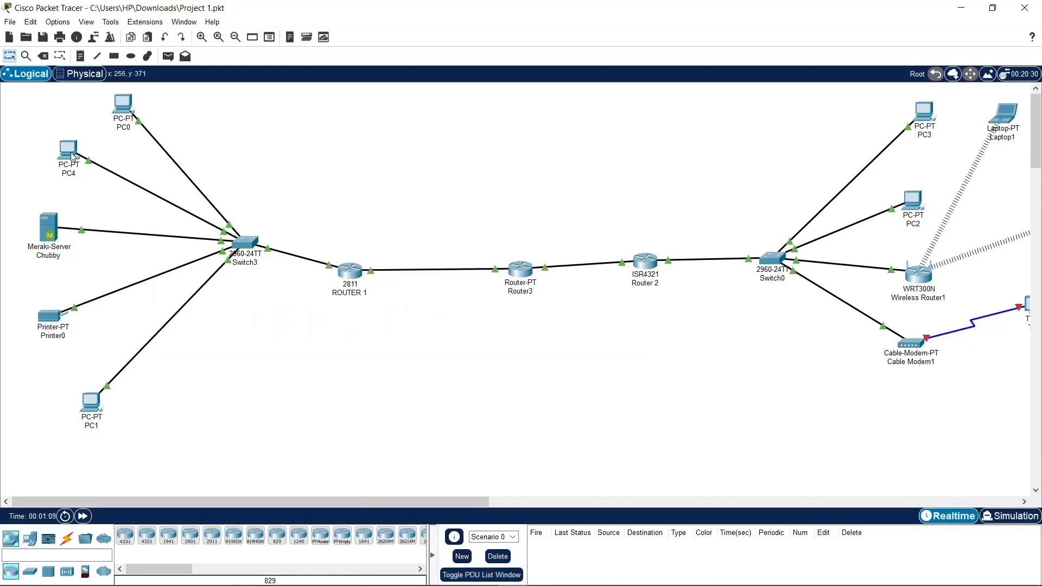
pyautogui.click(119, 105)
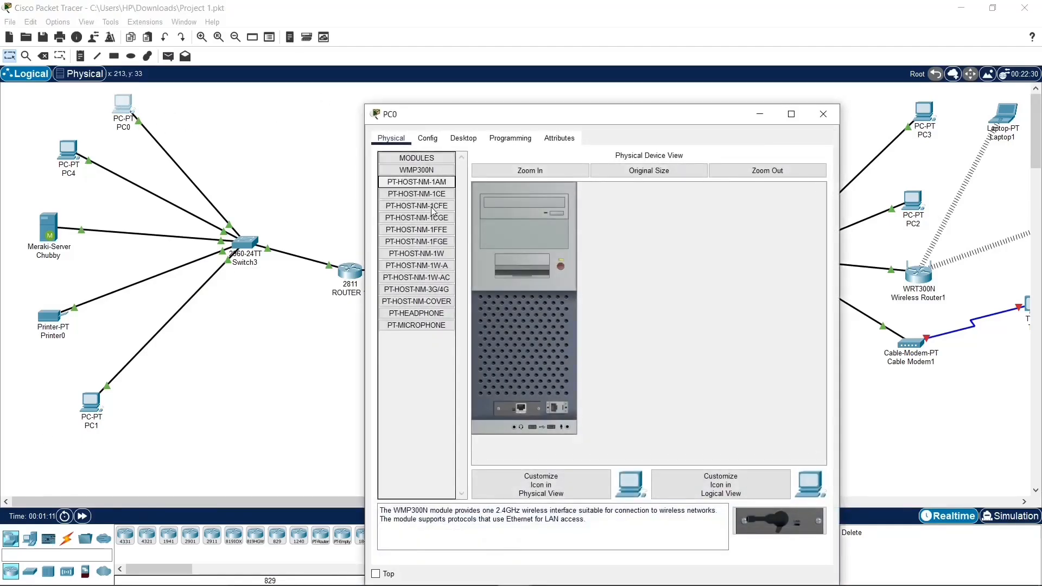
pyautogui.click(463, 138)
pyautogui.click(685, 182)
pyautogui.moveTo(704, 124); pyautogui.dragTo(460, 87)
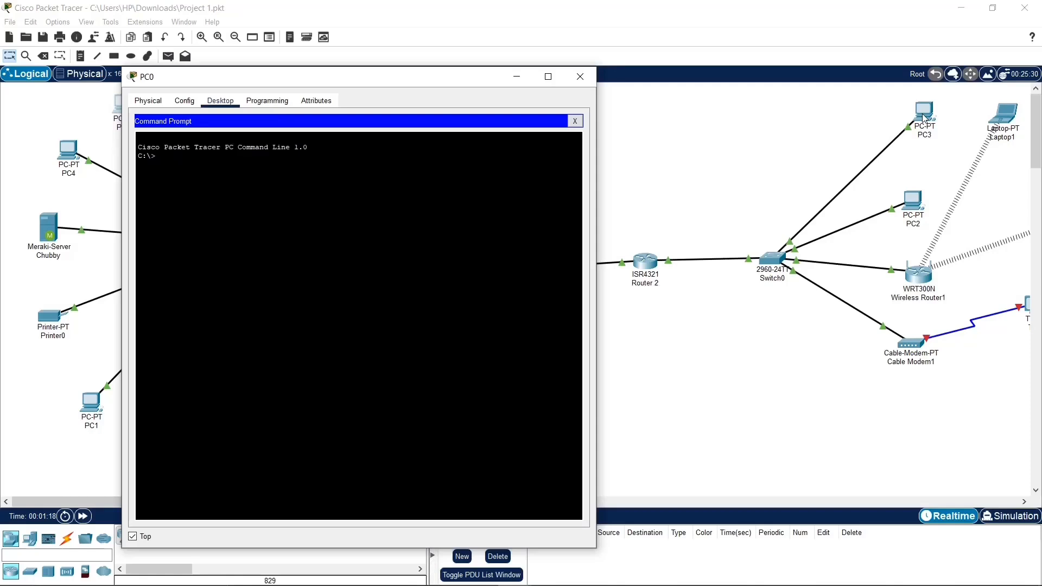
pyautogui.click(924, 119)
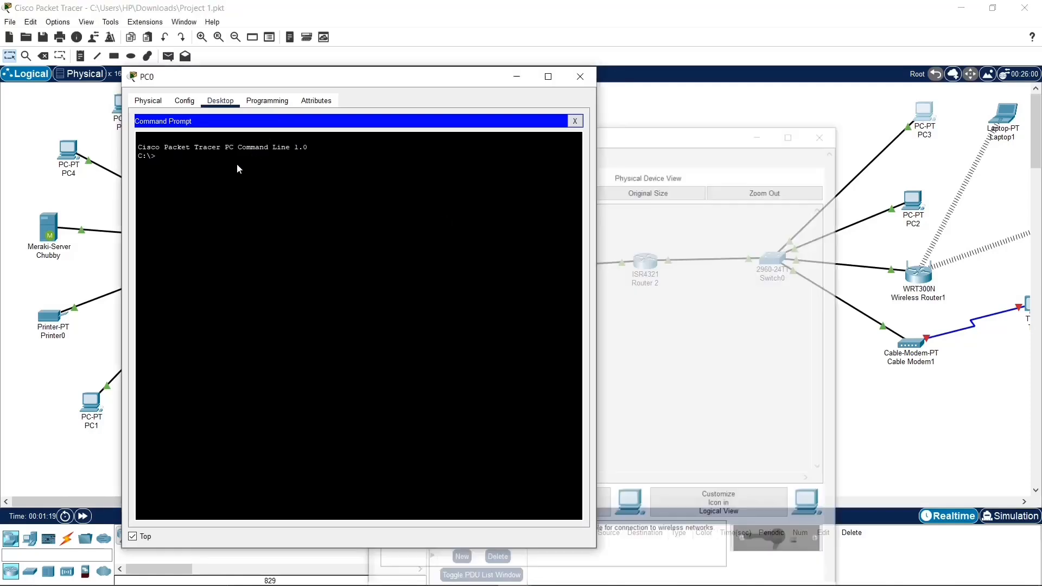
pyautogui.write('ipconfig')
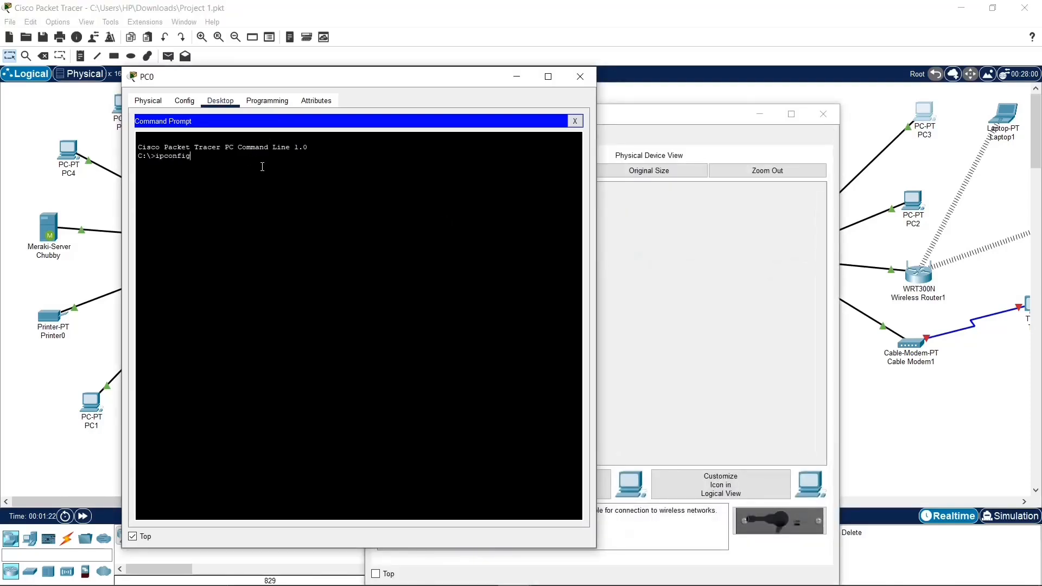
pyautogui.press('Return')
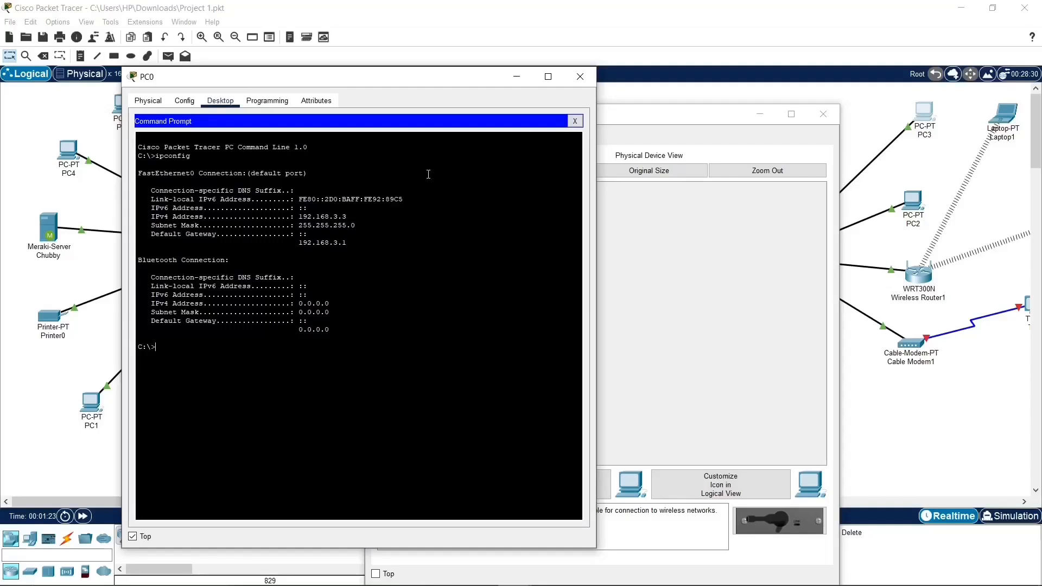
# Step: Run ipconfig in PC3's command prompt and copy its IPv4 address
pyautogui.moveTo(624, 115); pyautogui.dragTo(739, 109)
pyautogui.click(616, 113)
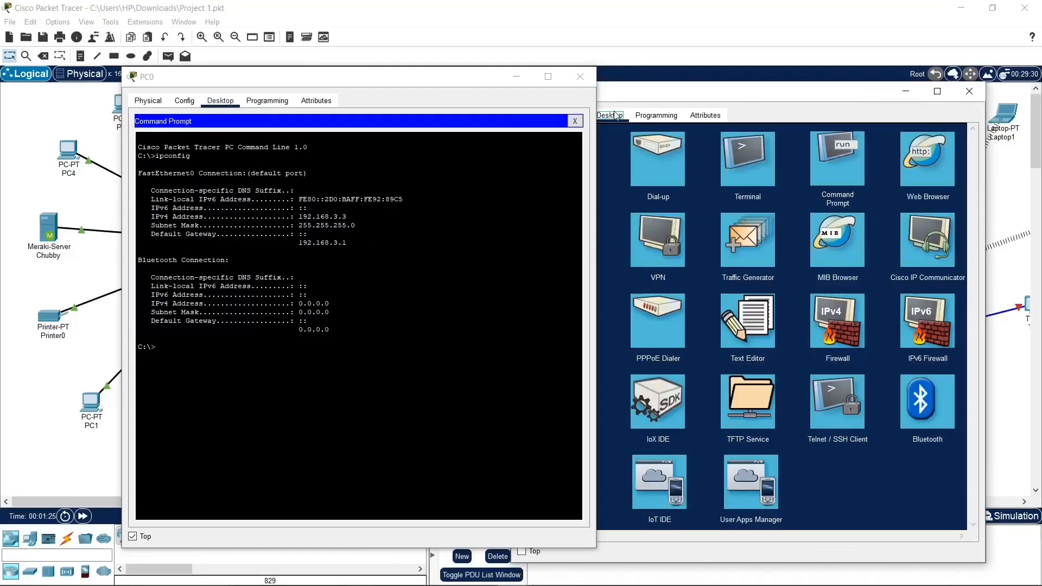
pyautogui.click(820, 159)
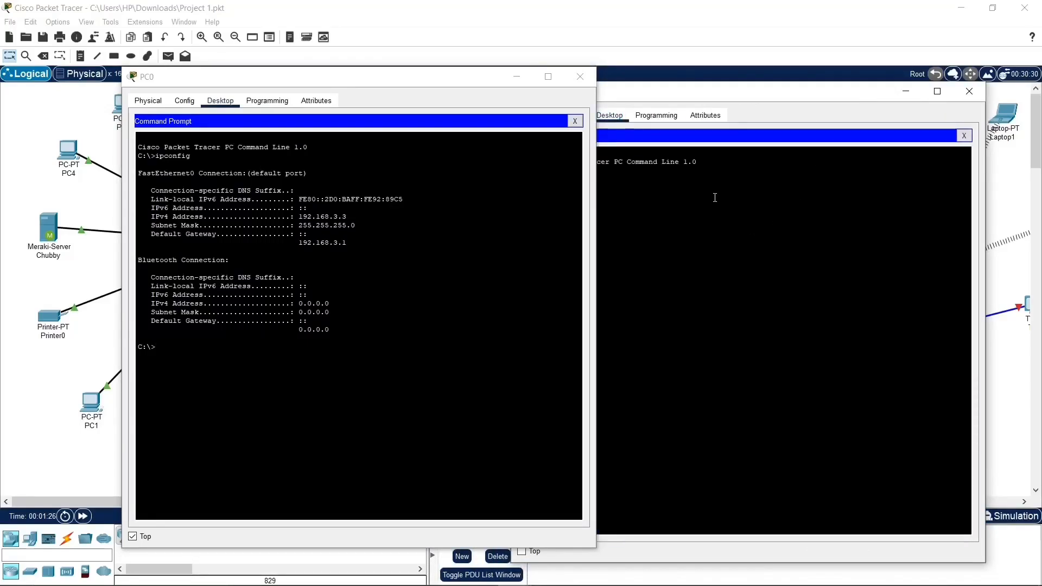
pyautogui.press('Return')
pyautogui.moveTo(743, 229); pyautogui.dragTo(684, 231)
pyautogui.hotkey('ctrl', 'c')
pyautogui.rightClick(696, 229)
pyautogui.click(730, 237)
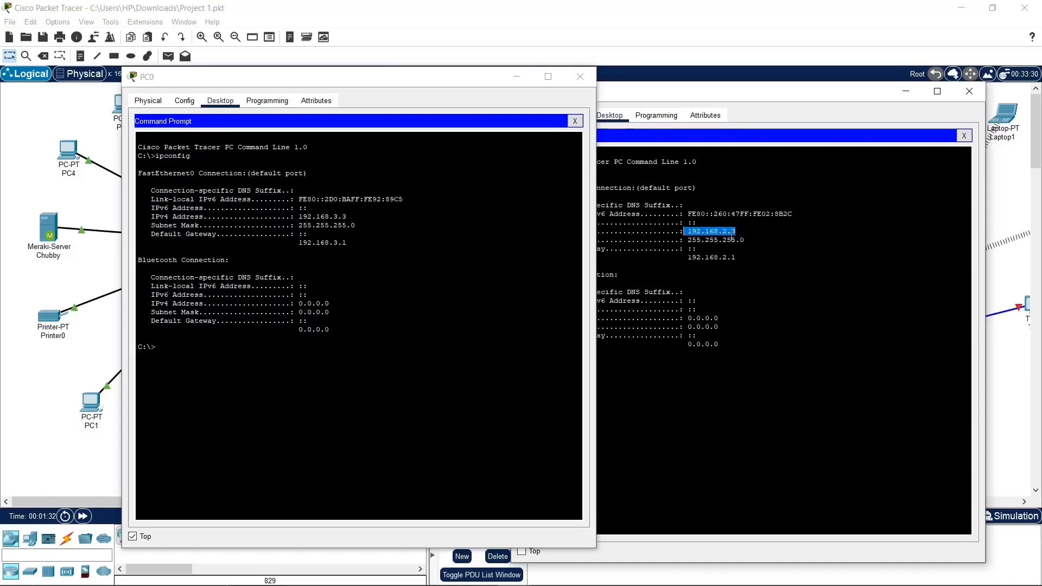
# Step: Ping PC3 at 192.168.2.3 from PC0's command prompt and highlight the response lines in the output
pyautogui.click(271, 354)
pyautogui.write('ping')
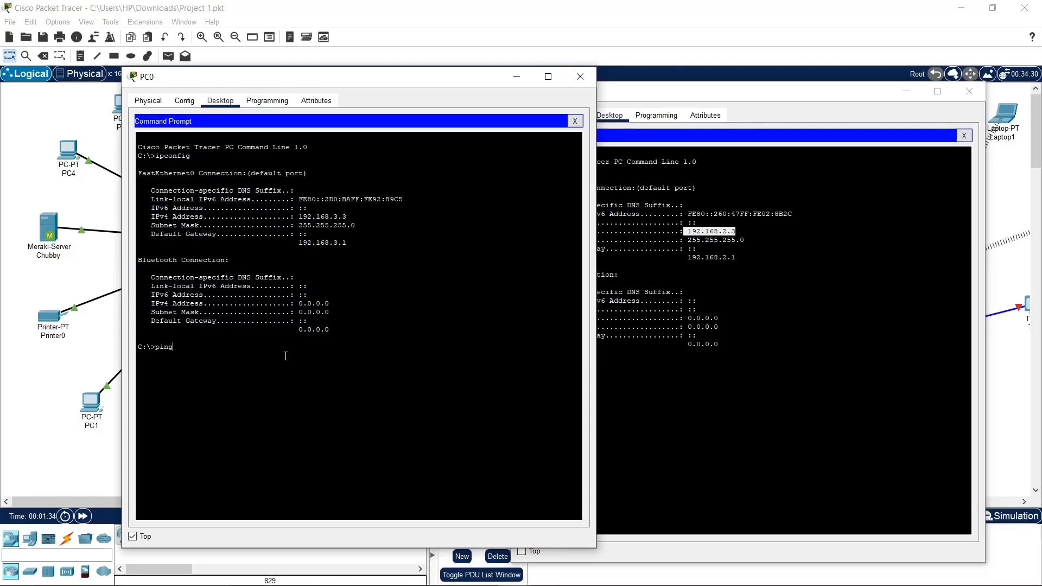
pyautogui.rightClick(285, 356)
pyautogui.click(296, 374)
pyautogui.press('Return')
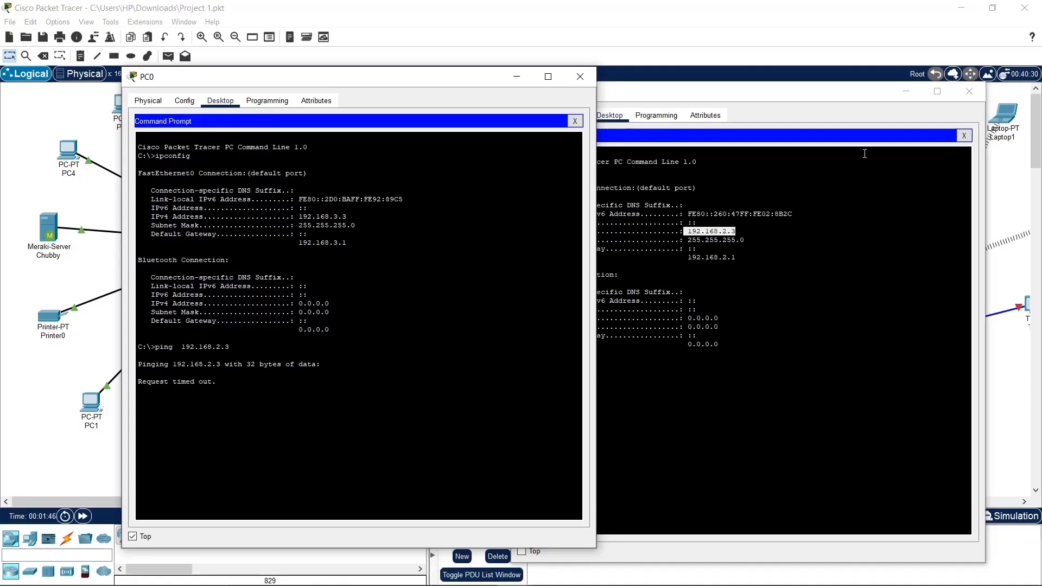
pyautogui.click(875, 102)
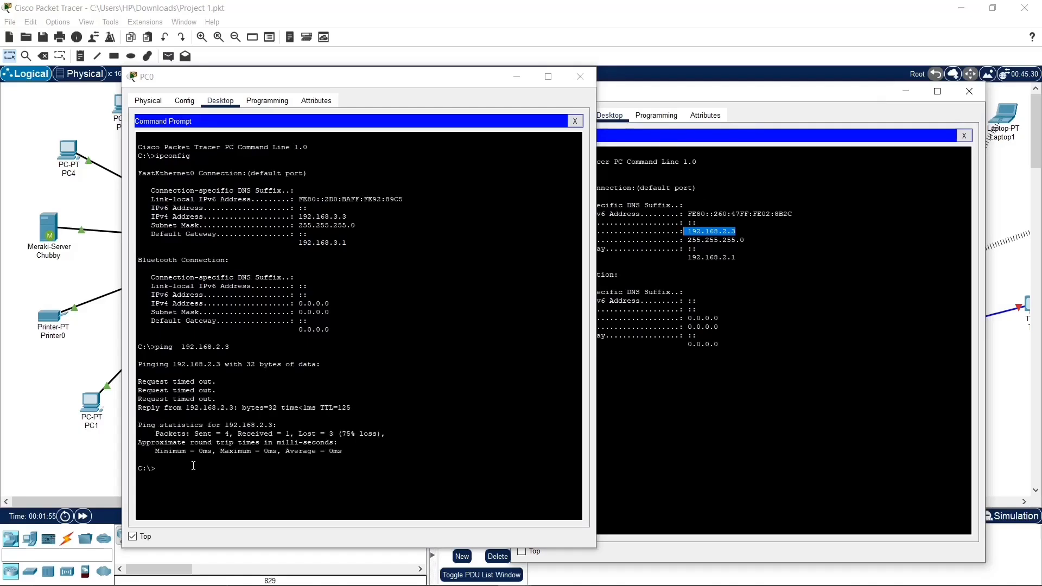
pyautogui.moveTo(352, 408); pyautogui.dragTo(137, 411)
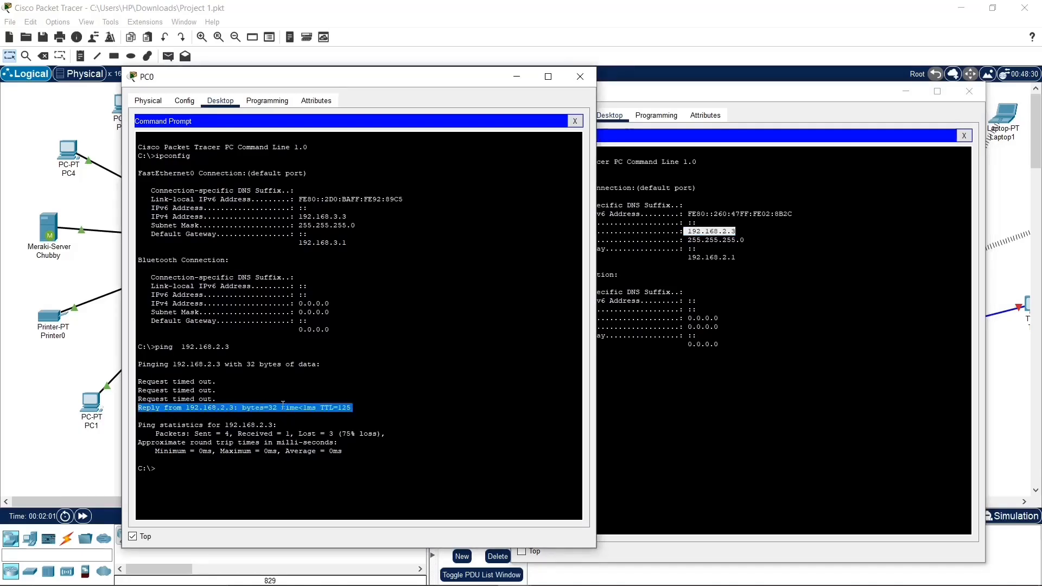
pyautogui.click(361, 403)
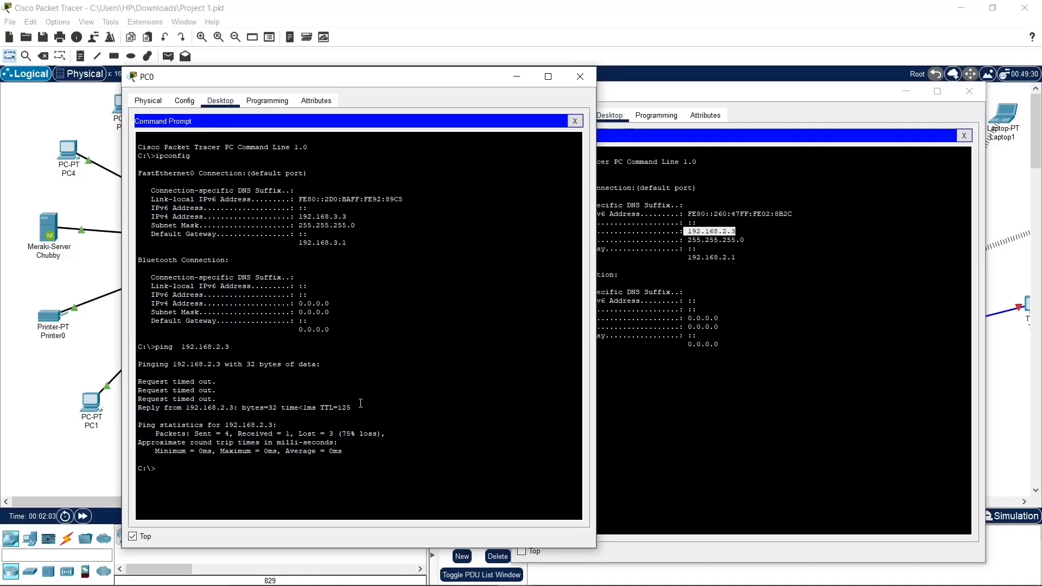
pyautogui.moveTo(262, 403); pyautogui.dragTo(276, 399)
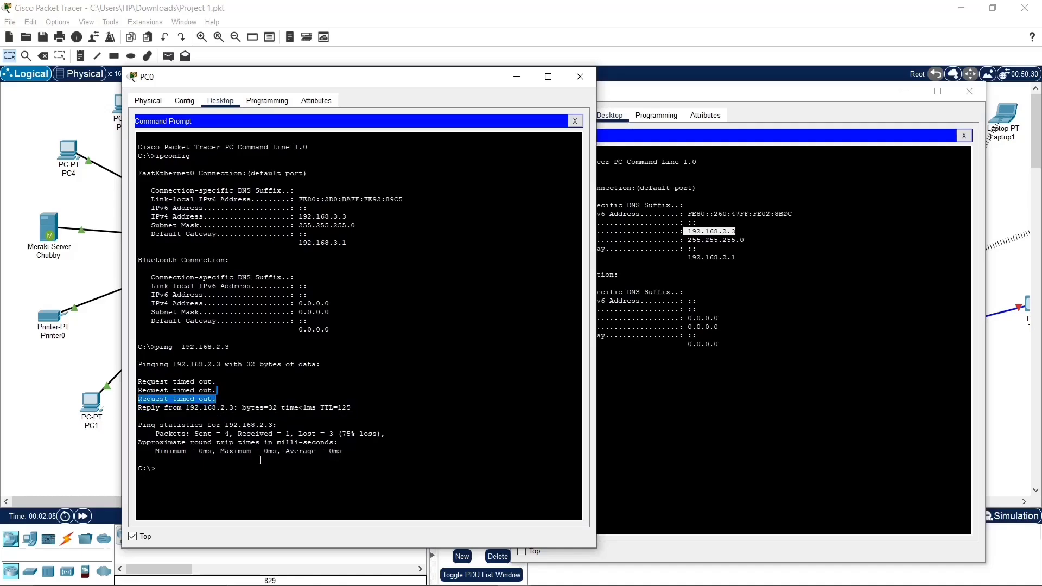
# Step: Repeat the ping to 192.168.2.3 from PC0's command prompt and highlight the reply lines in the output
pyautogui.rightClick(226, 477)
pyautogui.click(244, 481)
pyautogui.rightClick(216, 474)
pyautogui.click(245, 494)
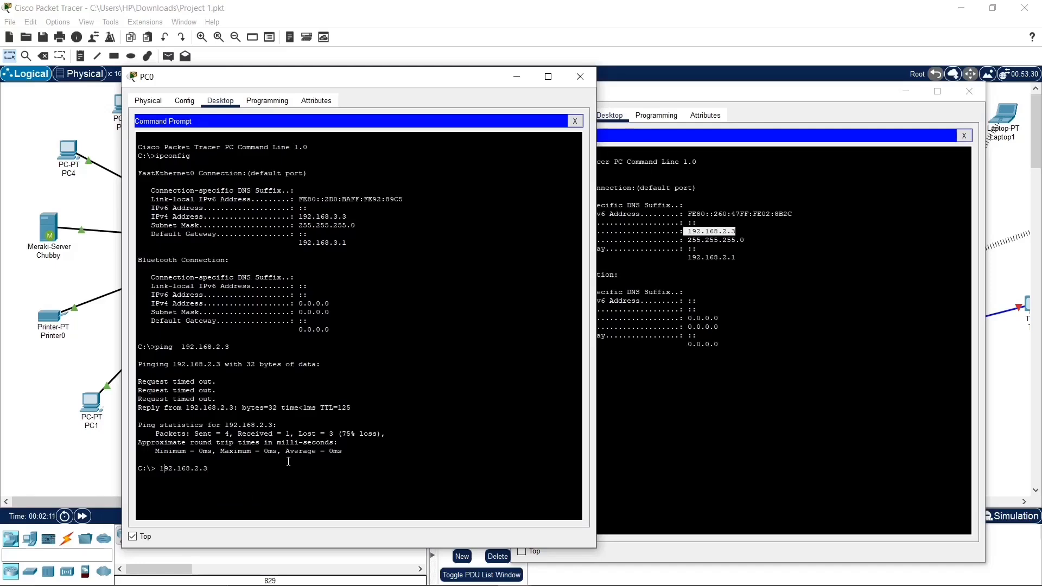
pyautogui.write('ping')
pyautogui.press('Return')
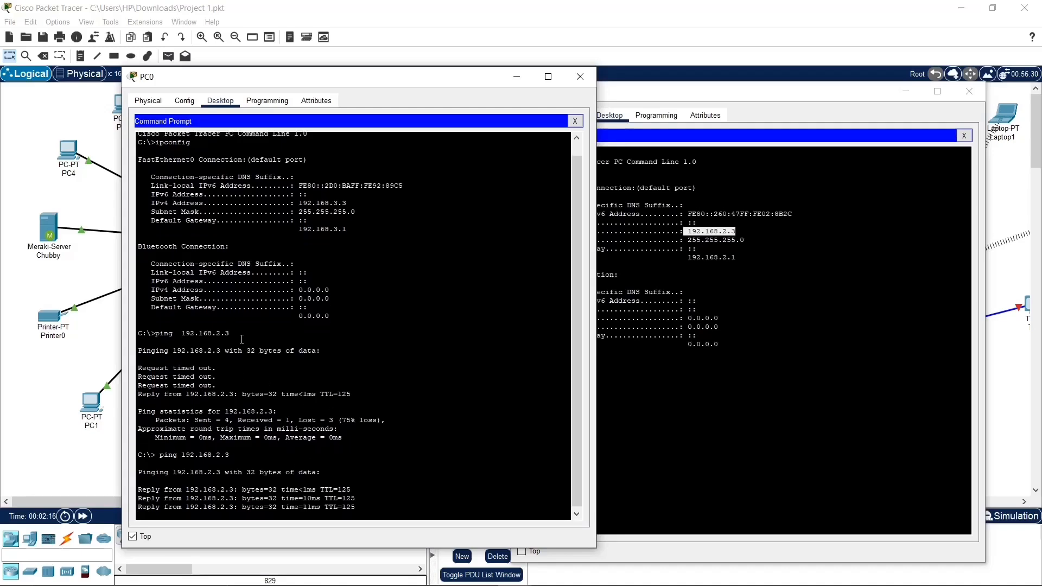
pyautogui.moveTo(706, 103); pyautogui.dragTo(732, 85)
pyautogui.moveTo(366, 428); pyautogui.dragTo(222, 429)
pyautogui.moveTo(372, 447); pyautogui.dragTo(235, 447)
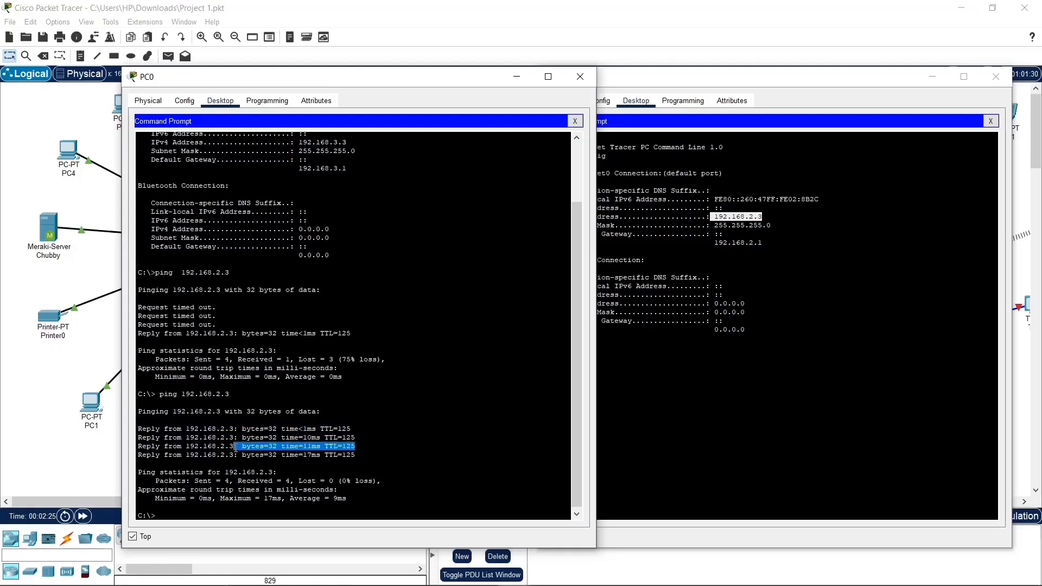
# Step: Trace the route to PC3 from PC0's command prompt with tracert 192.168.2.3
pyautogui.click(304, 509)
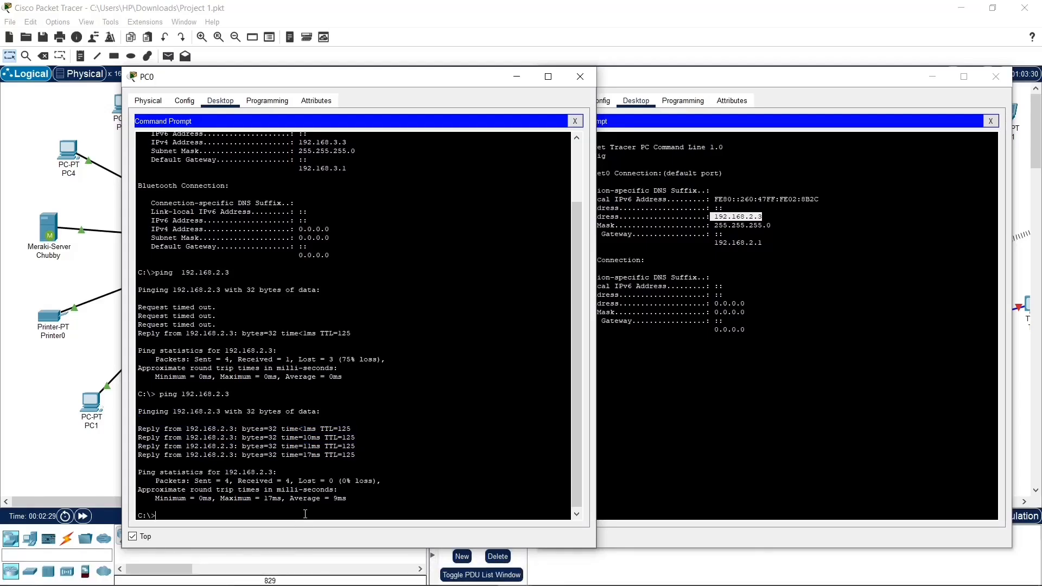
pyautogui.write('tracert')
pyautogui.rightClick(305, 514)
pyautogui.click(316, 530)
pyautogui.press('Return')
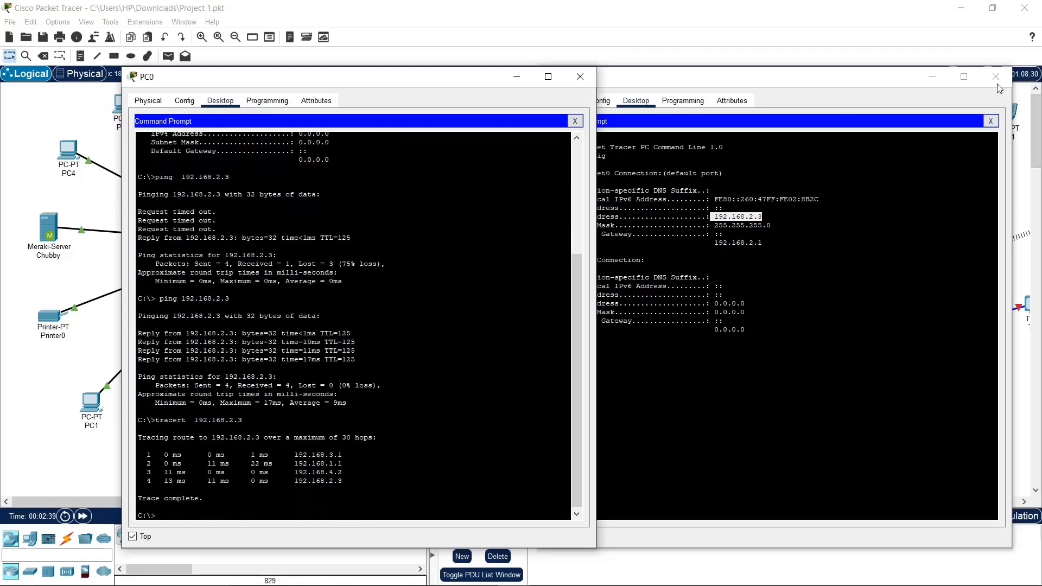
# Step: Close the Project 1 network and Router3's device window, and briefly view Switch1's command line interface
pyautogui.click(1024, 8)
pyautogui.click(576, 318)
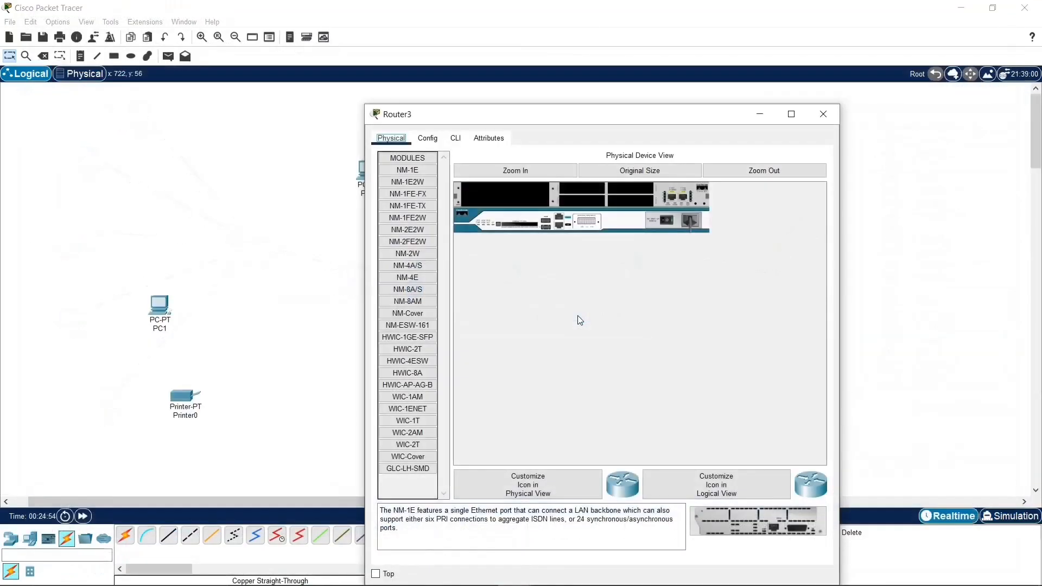
pyautogui.click(822, 115)
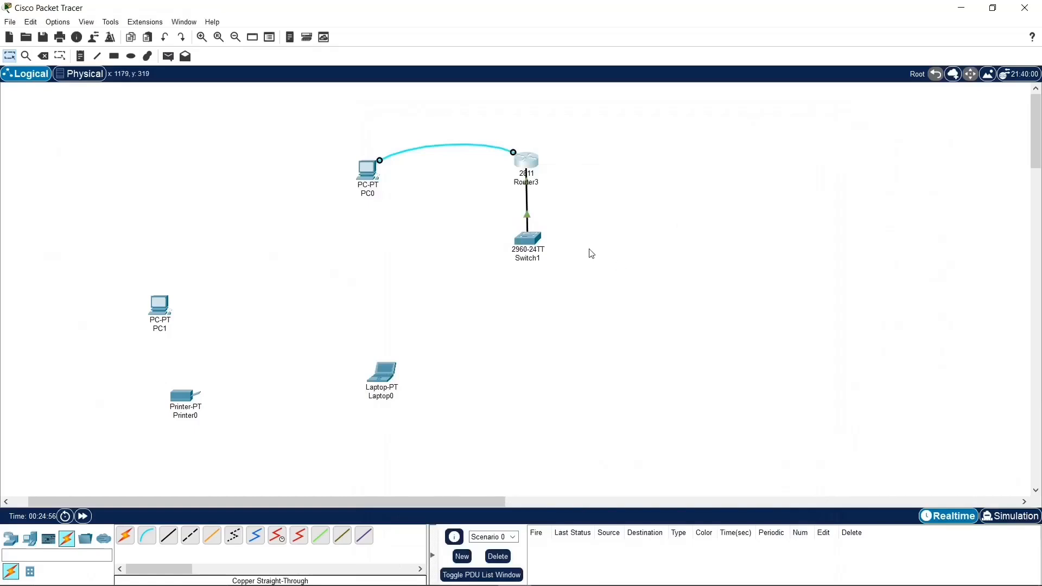
pyautogui.click(538, 253)
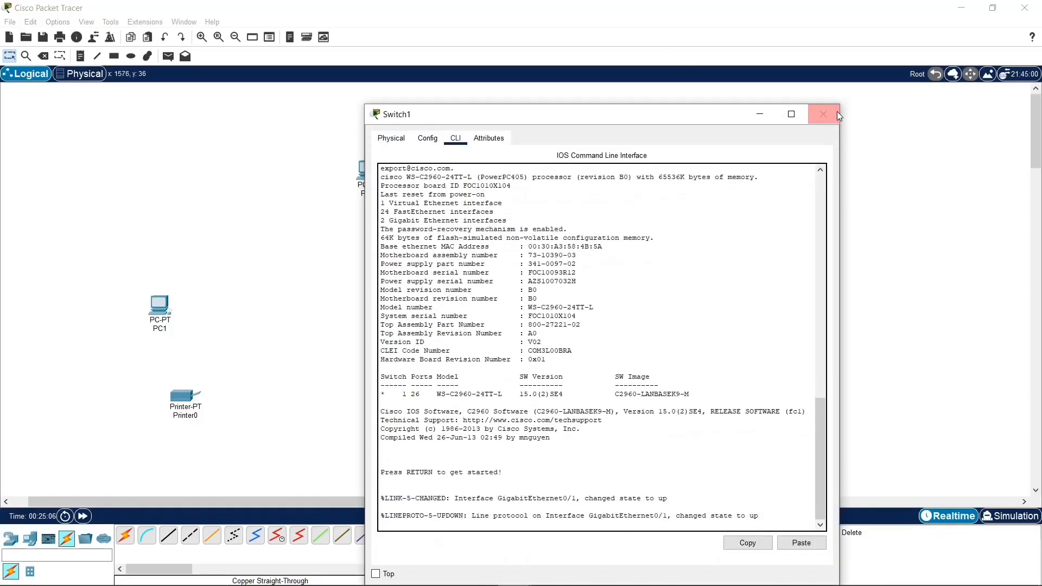
pyautogui.click(829, 115)
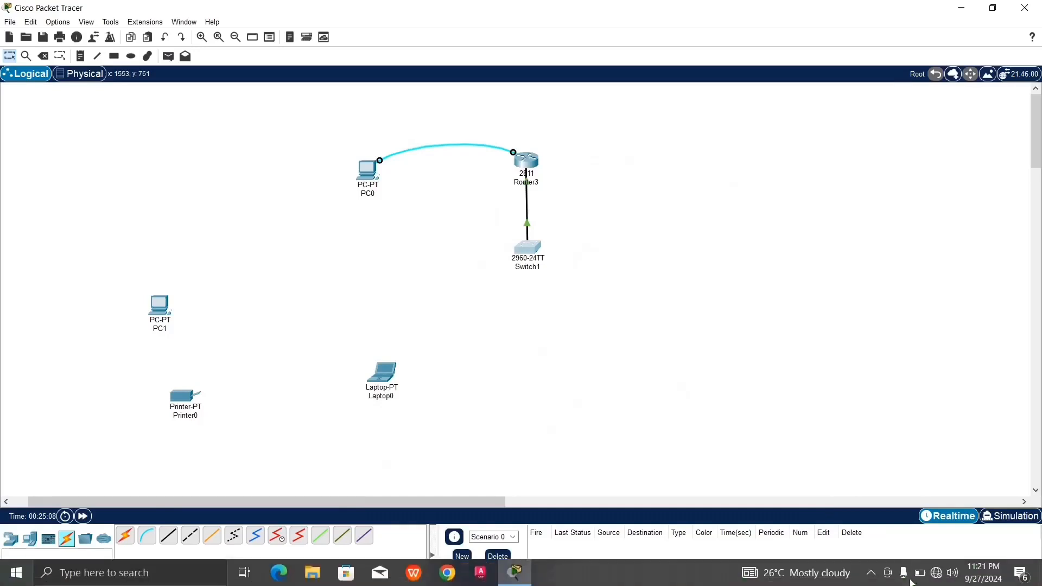
pyautogui.click(871, 572)
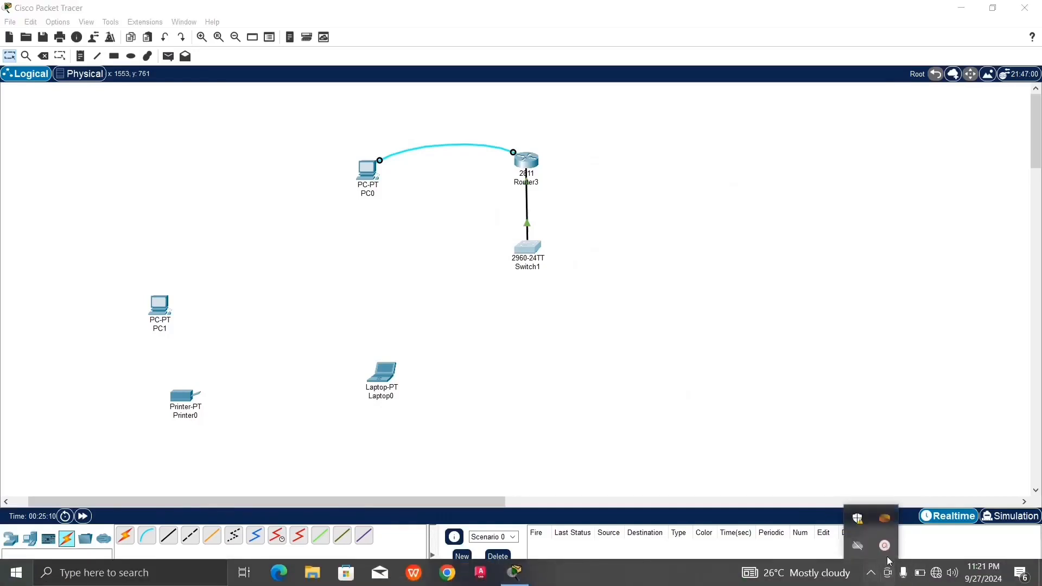
pyautogui.click(884, 545)
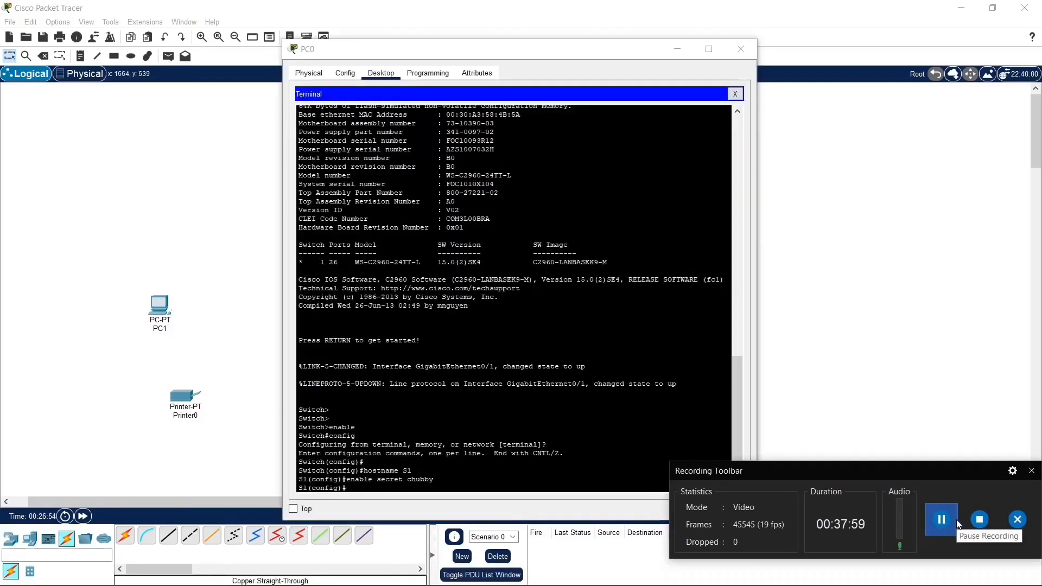
pyautogui.click(1031, 470)
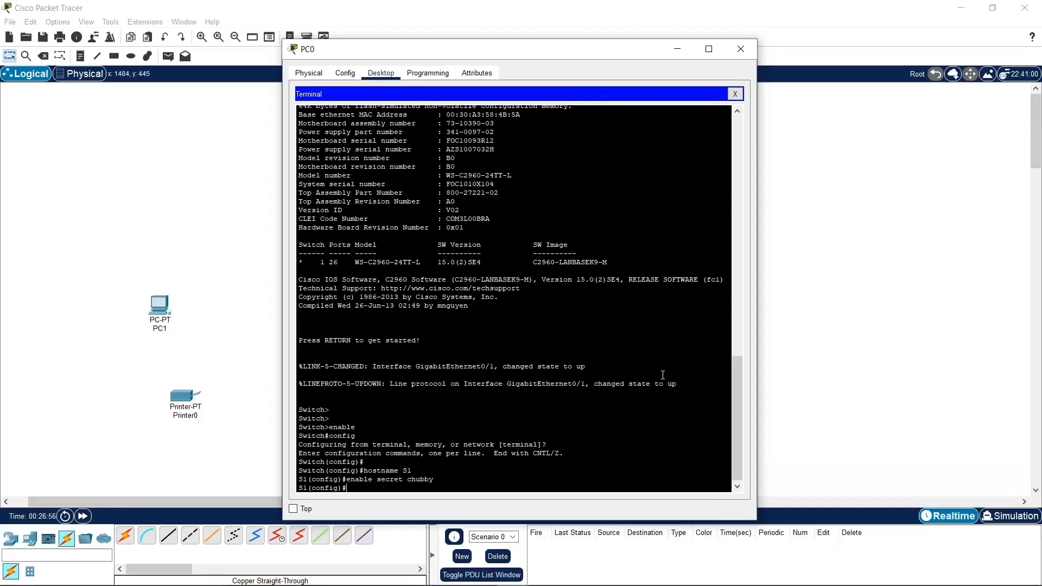
# Step: Enter console line configuration mode on switch S1 with line console 0
pyautogui.moveTo(412, 470); pyautogui.dragTo(381, 479)
pyautogui.click(445, 486)
pyautogui.write('in')
pyautogui.write('terfa')
pyautogui.write('ce vlan')
pyautogui.press('BackSpace')
pyautogui.press('BackSpace')
pyautogui.press('BackSpace')
pyautogui.press('BackSpace')
pyautogui.press('BackSpace')
pyautogui.press('BackSpace')
pyautogui.press('BackSpace')
pyautogui.press('BackSpace')
pyautogui.press('BackSpace')
pyautogui.write('line')
# Step: Set the console line password on S1 and exit to global configuration mode
pyautogui.press('BackSpace')
pyautogui.write('onsole 0')
pyautogui.press('Return')
pyautogui.write('passw')
pyautogui.write('ord chbui')
pyautogui.press('BackSpace')
pyautogui.write('ubby')
pyautogui.press('Return')
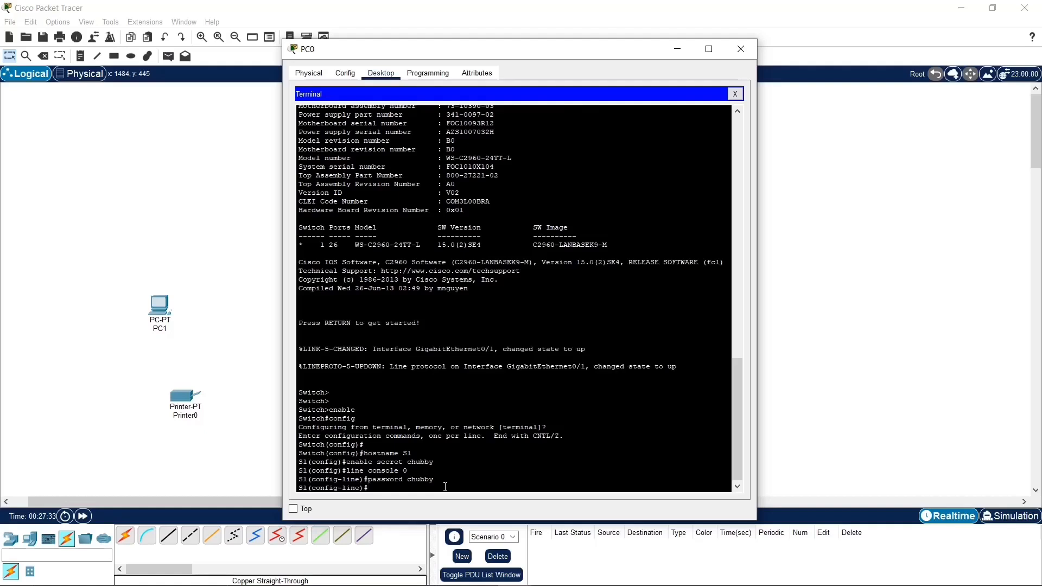
pyautogui.write('exit')
pyautogui.press('Return')
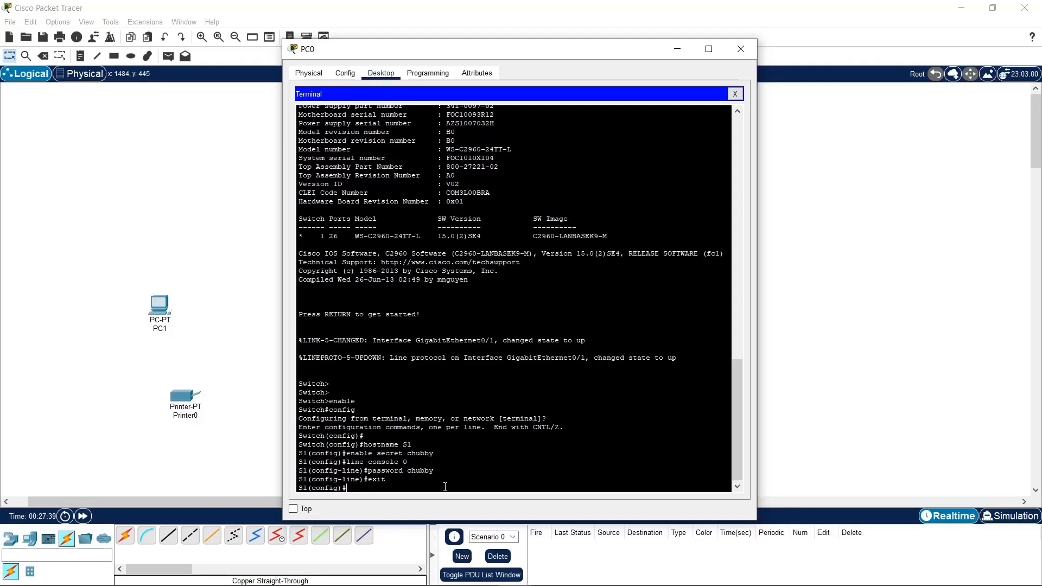
# Step: Try to enable password encryption on S1 with the unhyphenated command service password encryption
pyautogui.write('service password ')
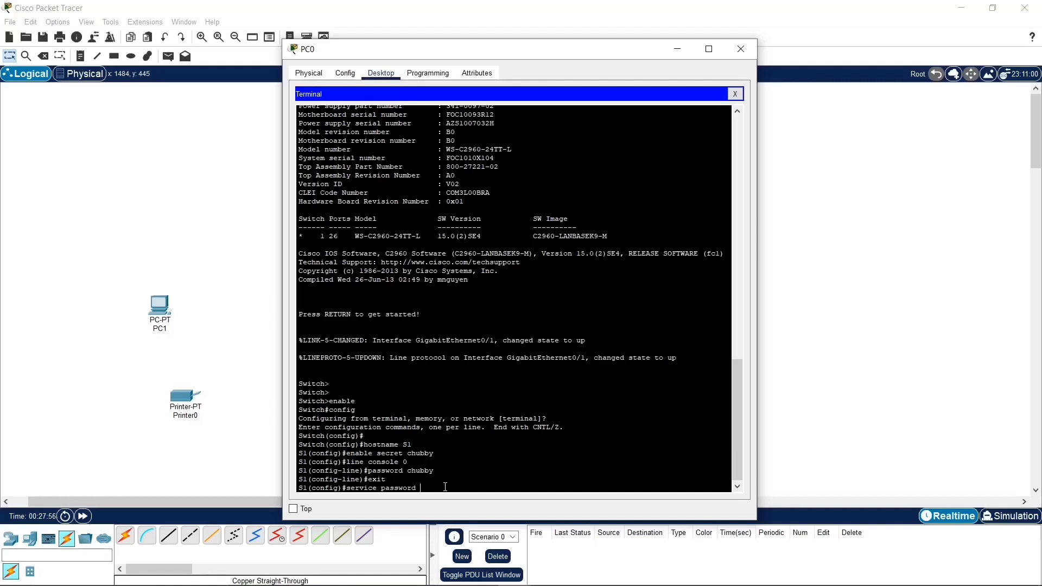
pyautogui.write('encryption')
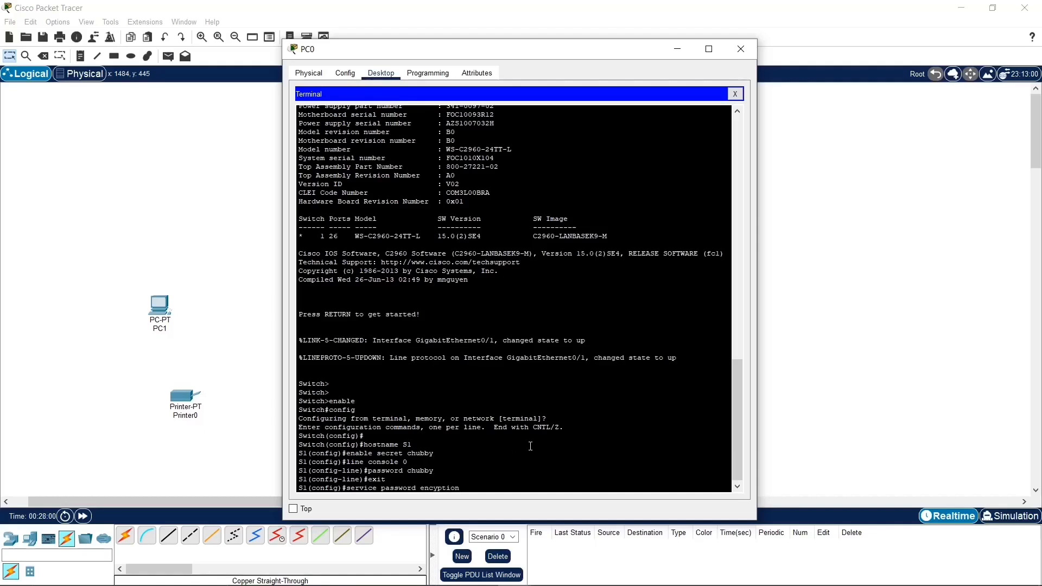
pyautogui.press('Return')
pyautogui.press('Up')
pyautogui.press('Left')
pyautogui.press('Left')
pyautogui.write('r')
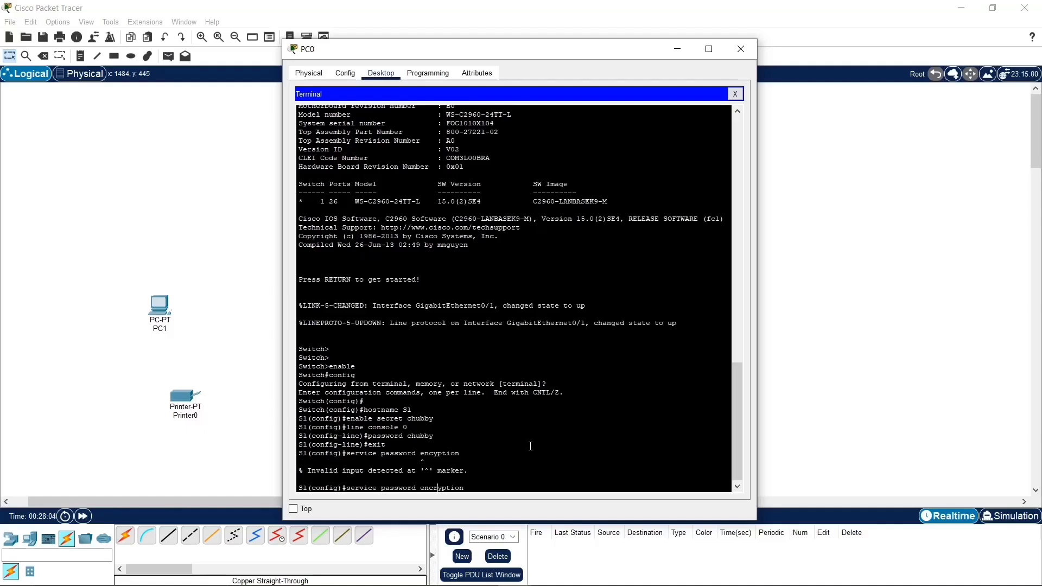
pyautogui.press('Return')
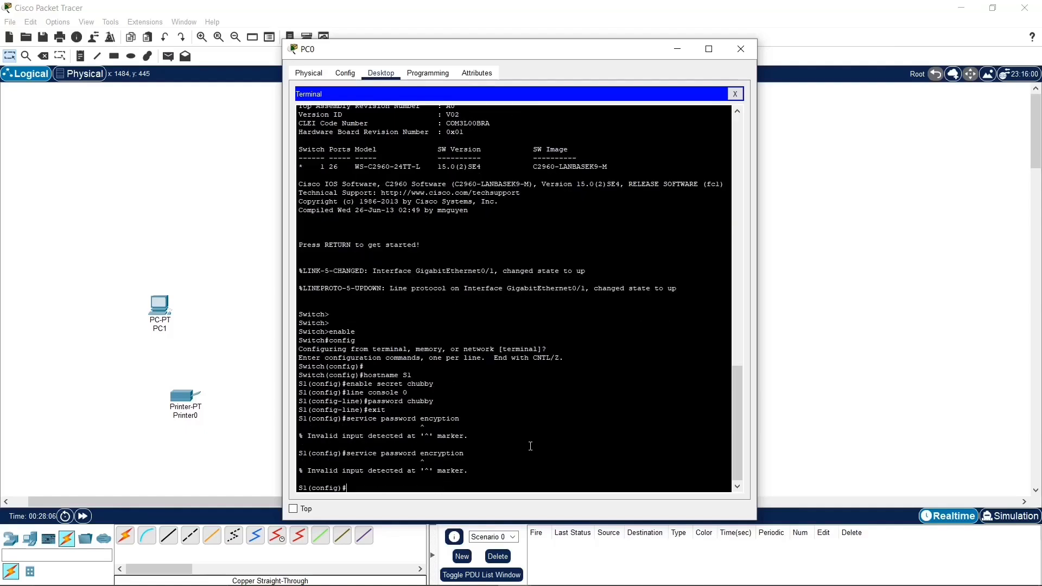
# Step: Correct the recalled command to service password-encryption and run it on S1
pyautogui.press('Up')
pyautogui.press('BackSpace')
pyautogui.write('-encryption')
pyautogui.press('Return')
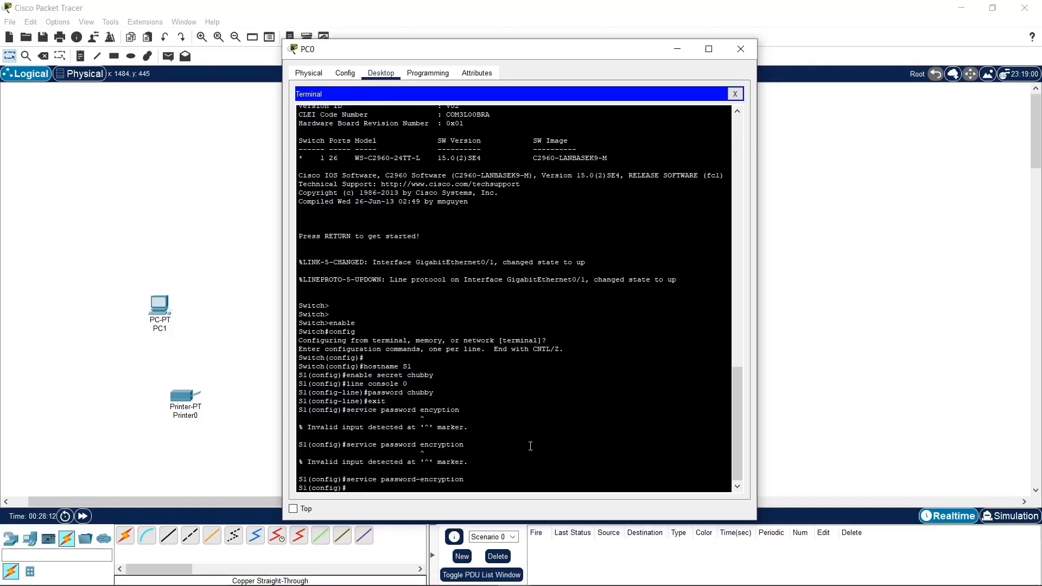
# Step: Try to list S1's interfaces with show ip interface brief from global configuration mode
pyautogui.write('in')
pyautogui.write('show')
pyautogui.write(' ip ')
pyautogui.write('interface ')
pyautogui.write('brief')
pyautogui.press('Return')
pyautogui.press('Up')
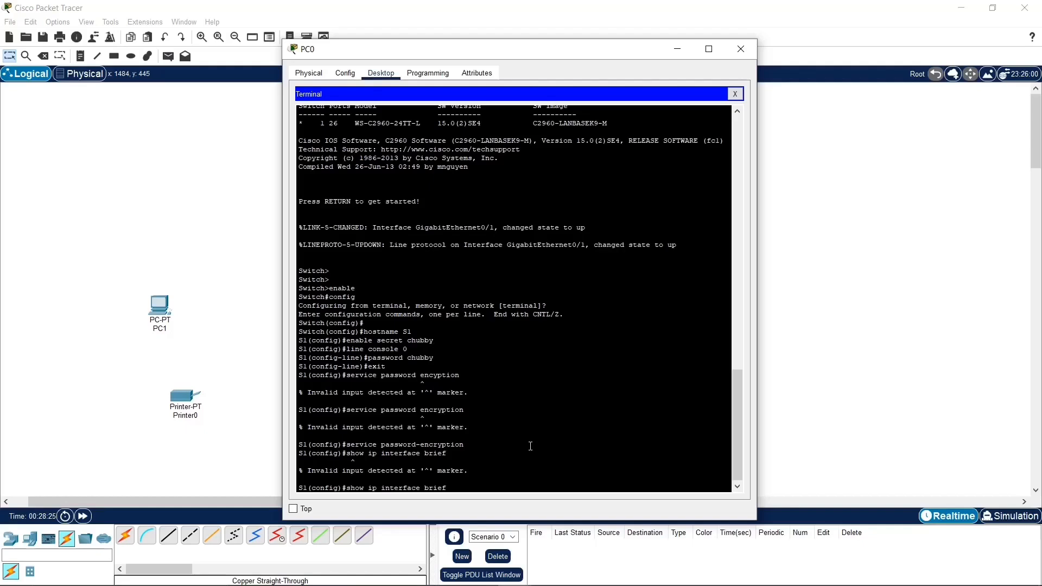
# Step: Exit global configuration mode and run the copied command show ip interface brief at the S1# prompt
pyautogui.press('Down')
pyautogui.write('exit')
pyautogui.press('Return')
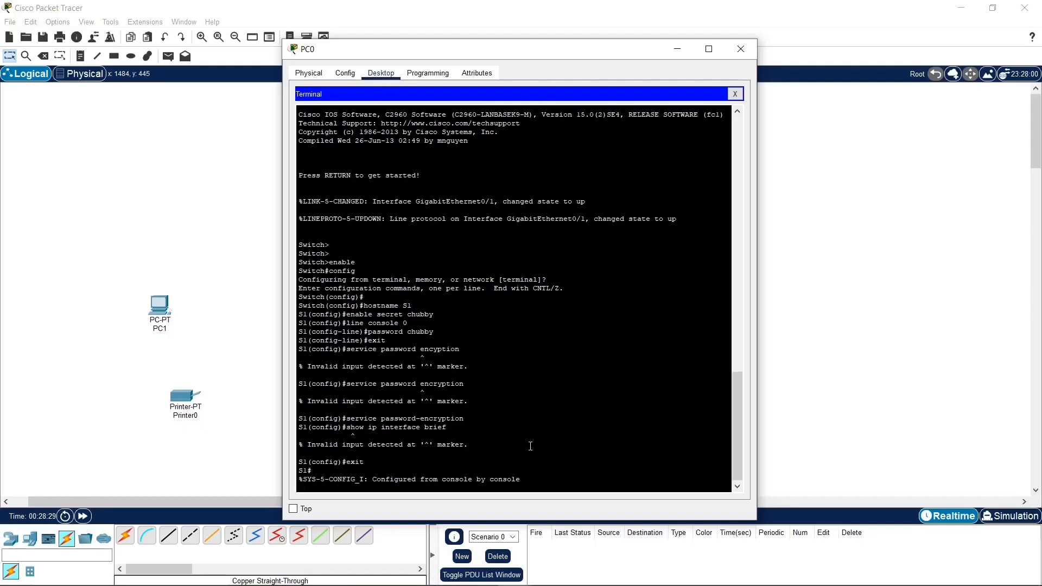
pyautogui.press('Up')
pyautogui.press('Down')
pyautogui.press('Return')
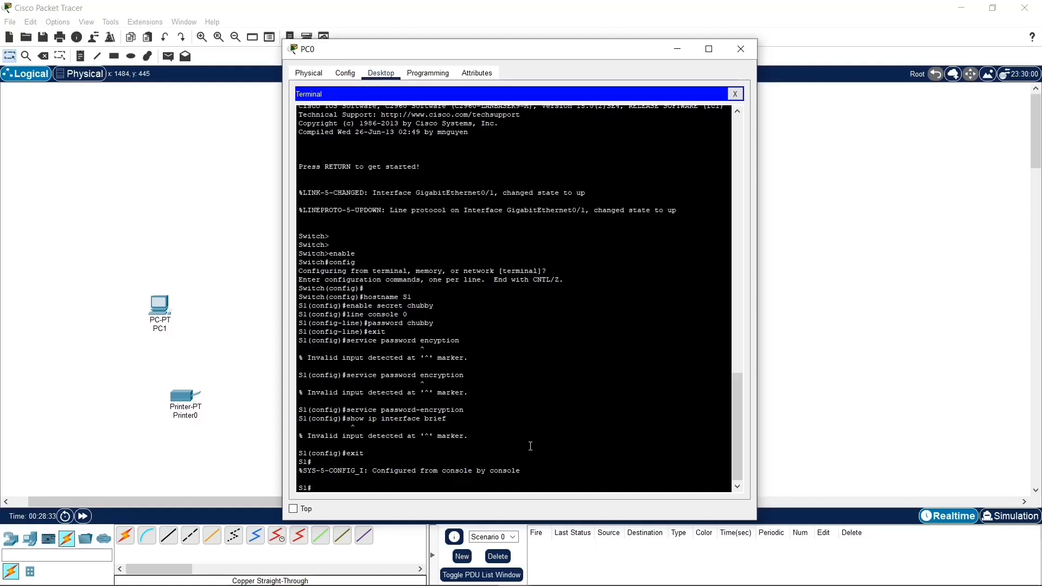
pyautogui.moveTo(448, 419); pyautogui.dragTo(351, 419)
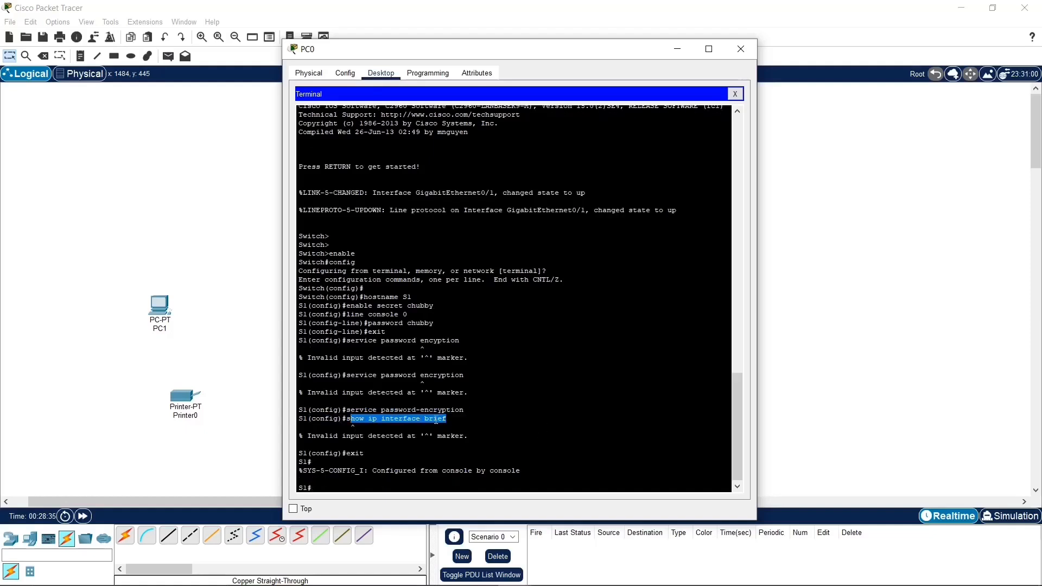
pyautogui.moveTo(447, 419); pyautogui.dragTo(346, 419)
pyautogui.hotkey('ctrl', 'c')
pyautogui.rightClick(376, 490)
pyautogui.click(405, 506)
pyautogui.press('Return')
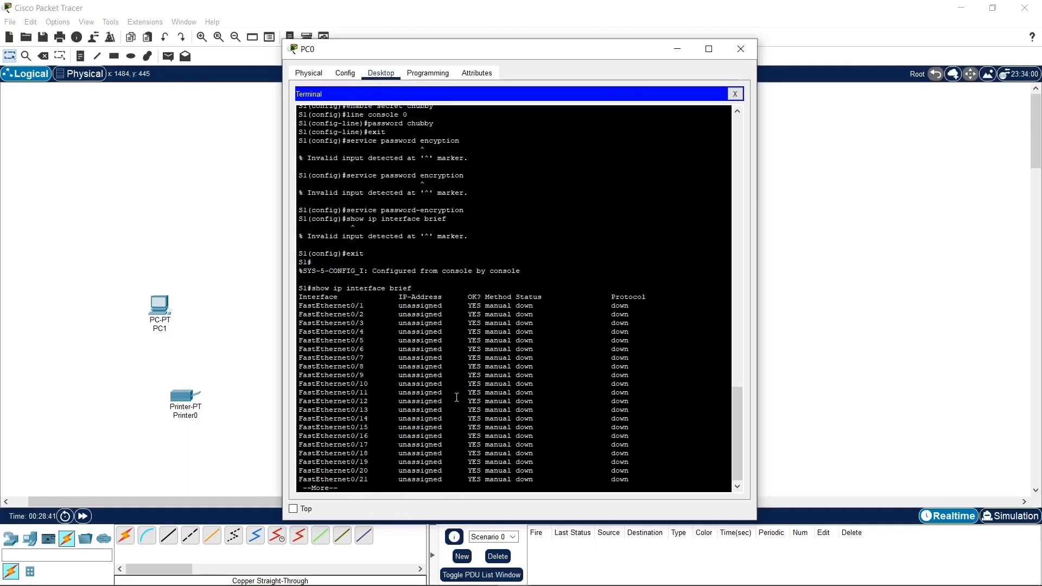
# Step: Page through S1's full interface list and examine the status of the FastEthernet ports and Vlan1
pyautogui.moveTo(354, 314); pyautogui.dragTo(377, 480)
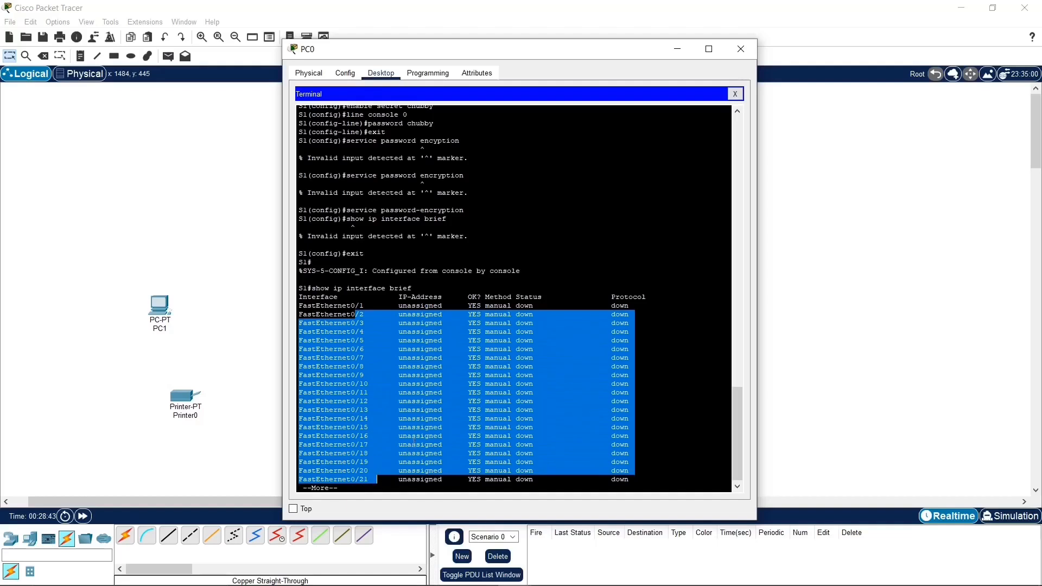
pyautogui.click(571, 430)
pyautogui.press('space')
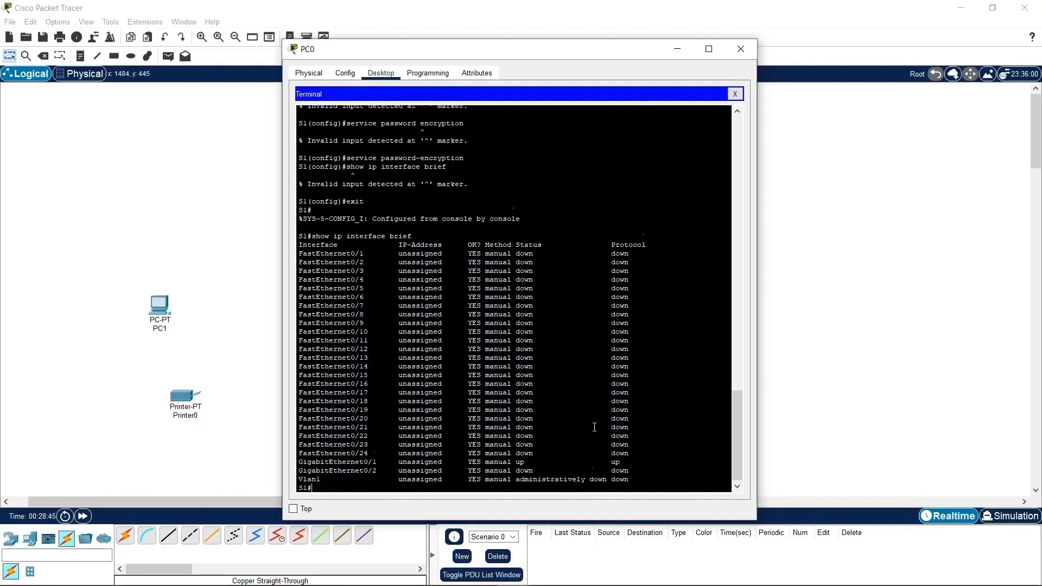
pyautogui.press('Return')
pyautogui.press('Return')
pyautogui.moveTo(645, 461); pyautogui.dragTo(298, 462)
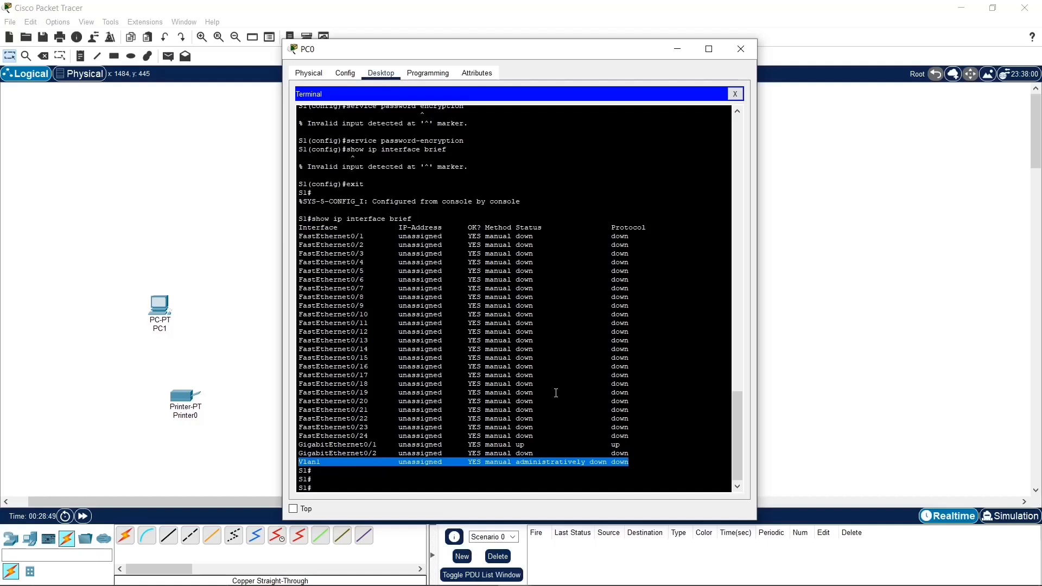
pyautogui.click(364, 463)
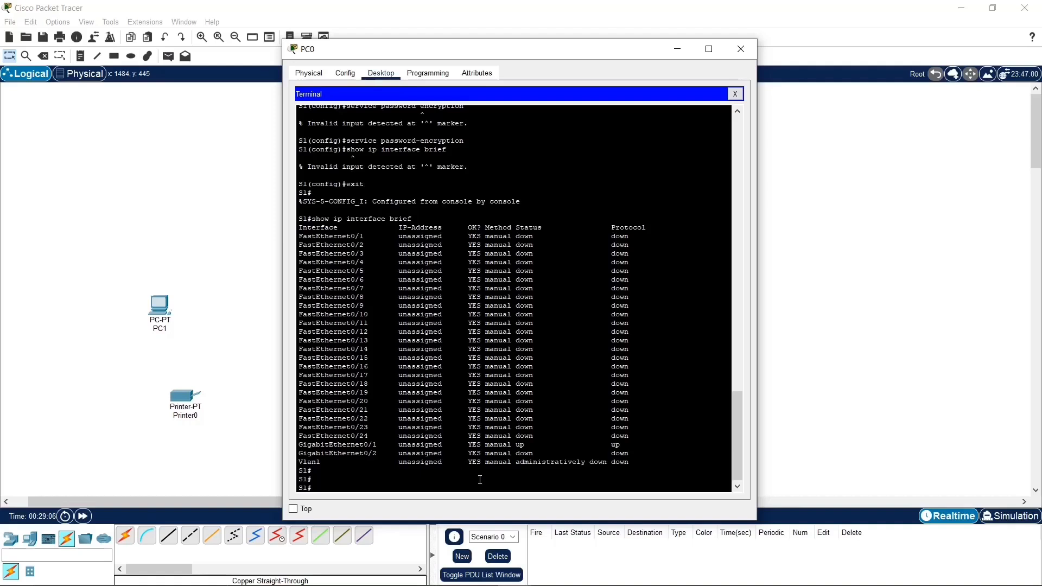
pyautogui.moveTo(632, 479); pyautogui.dragTo(303, 461)
pyautogui.moveTo(363, 383); pyautogui.dragTo(382, 262)
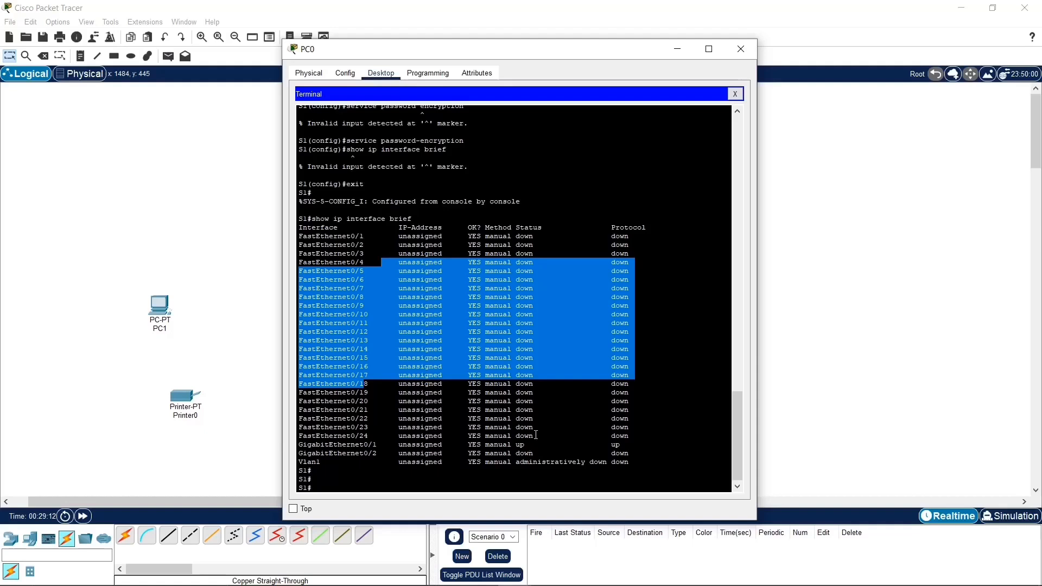
pyautogui.click(456, 463)
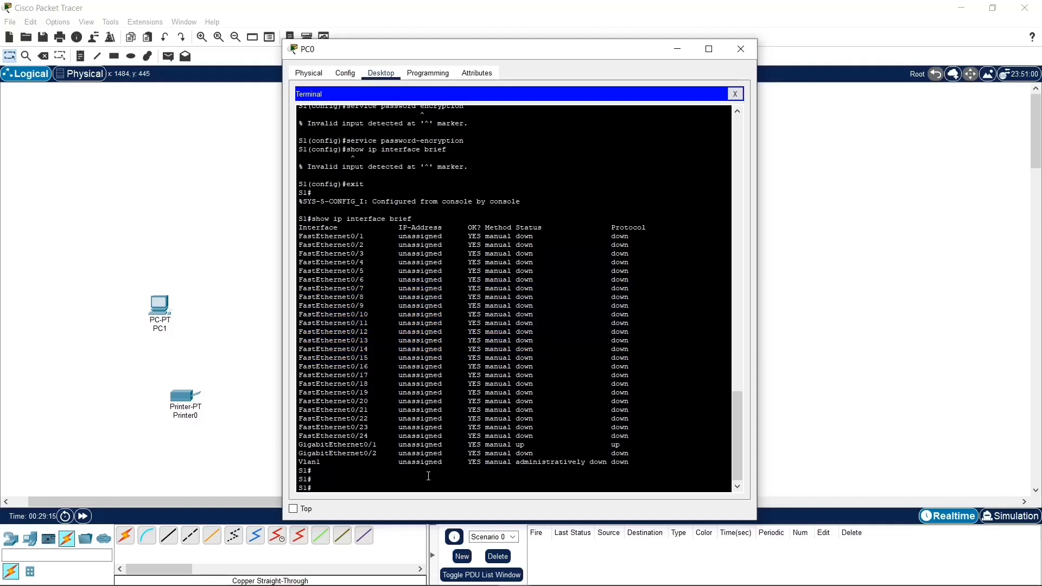
# Step: Return S1 to global configuration mode with config and enter interface configuration for Vlan1
pyautogui.write('interface')
pyautogui.press('BackSpace')
pyautogui.press('BackSpace')
pyautogui.press('BackSpace')
pyautogui.press('BackSpace')
pyautogui.press('BackSpace')
pyautogui.press('BackSpace')
pyautogui.press('BackSpace')
pyautogui.press('BackSpace')
pyautogui.write('conf')
pyautogui.write('gi')
pyautogui.write('g')
pyautogui.press('Return')
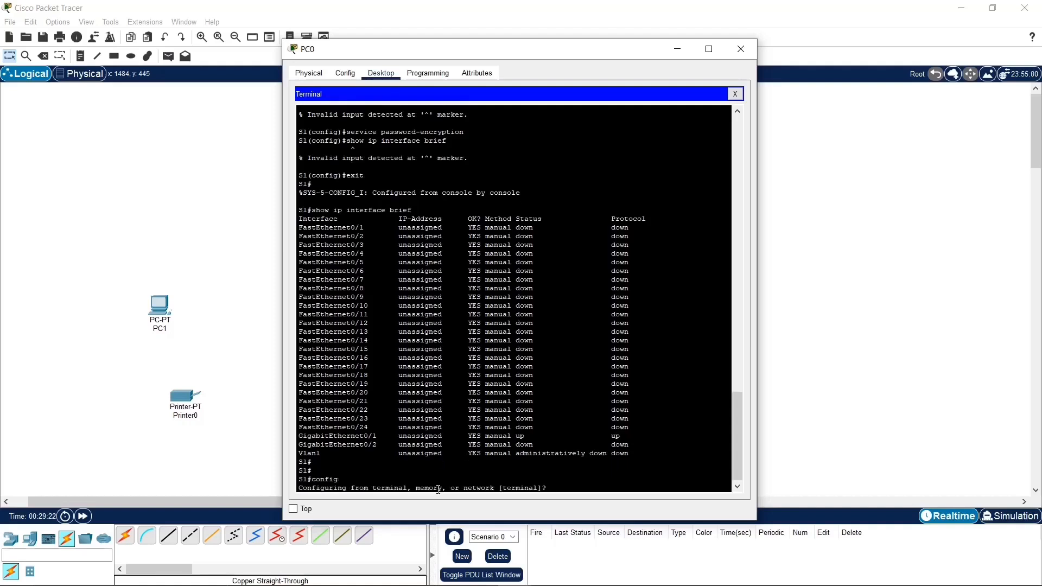
pyautogui.press('Return')
pyautogui.write('interfacx')
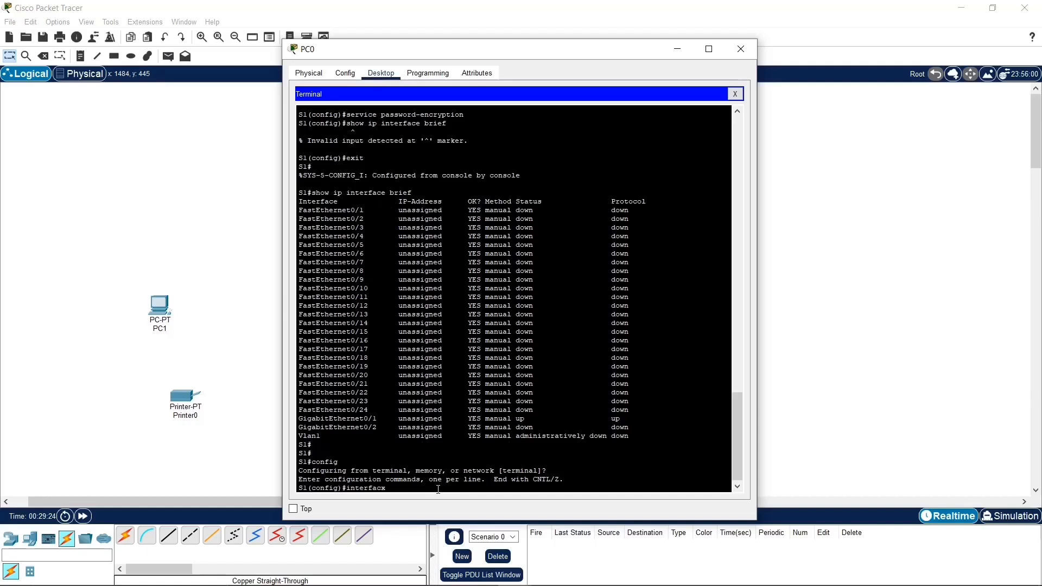
pyautogui.press('BackSpace')
pyautogui.write('e Vlan1')
pyautogui.press('Return')
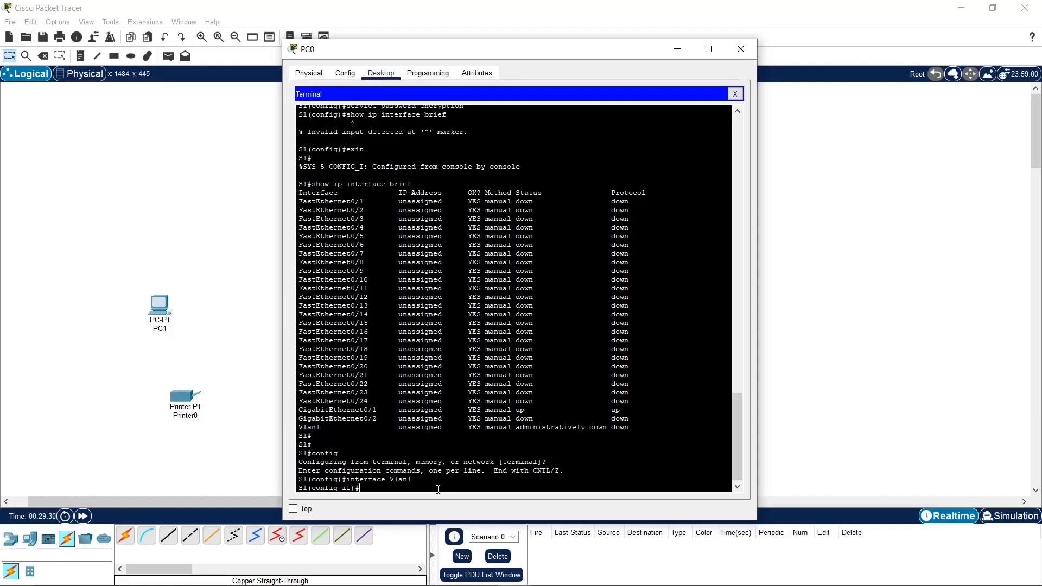
# Step: Begin the ip address command for Vlan1 with the network portion 192.168.1
pyautogui.write('ip address 192.168.1.')
# Step: Move PC0's window clear of the topology, keep it on top and open Router3's device window
pyautogui.moveTo(519, 54); pyautogui.dragTo(838, 64)
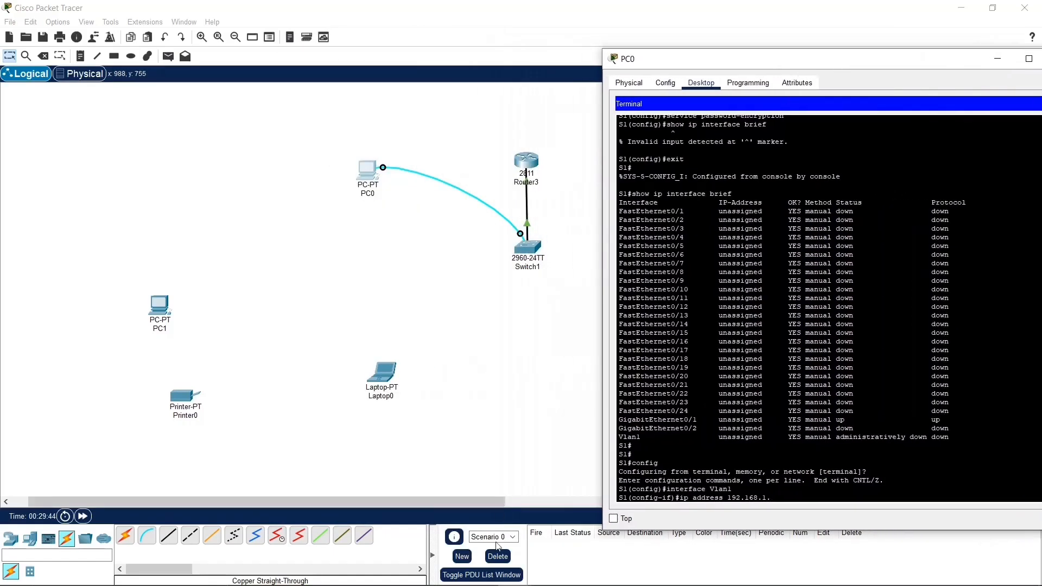
pyautogui.click(617, 519)
pyautogui.click(532, 163)
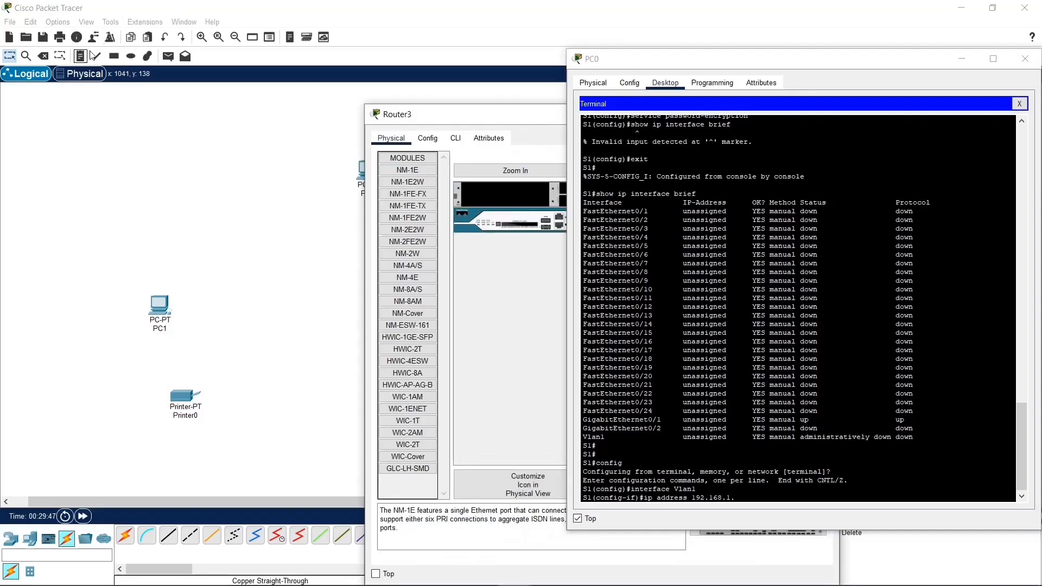
# Step: Check the IP configuration of Router3's FastEthernet0/0 and FastEthernet0/1 interfaces and close its device window
pyautogui.click(430, 137)
pyautogui.moveTo(429, 96); pyautogui.dragTo(71, 54)
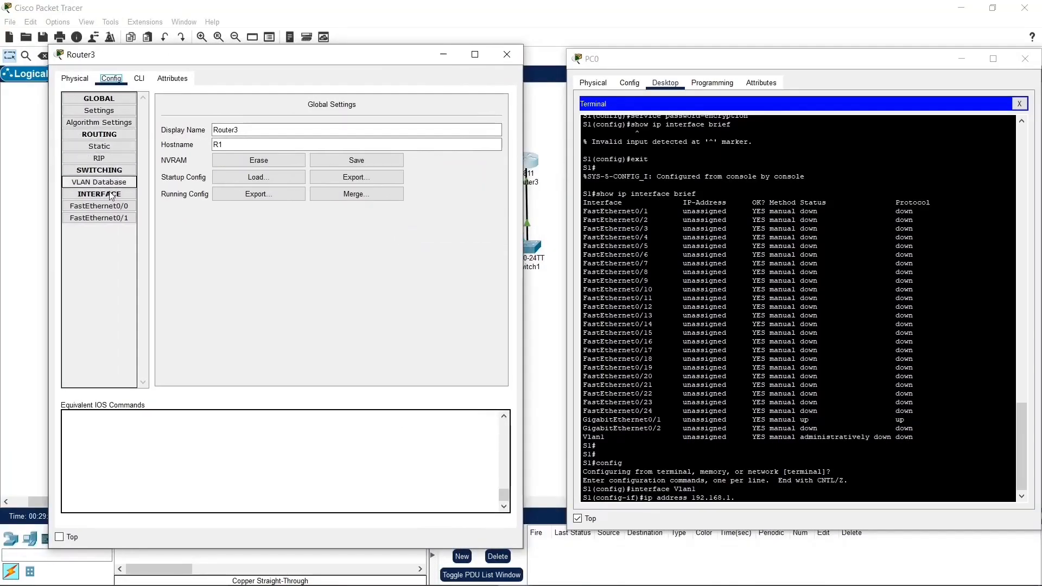
pyautogui.click(118, 207)
pyautogui.click(125, 221)
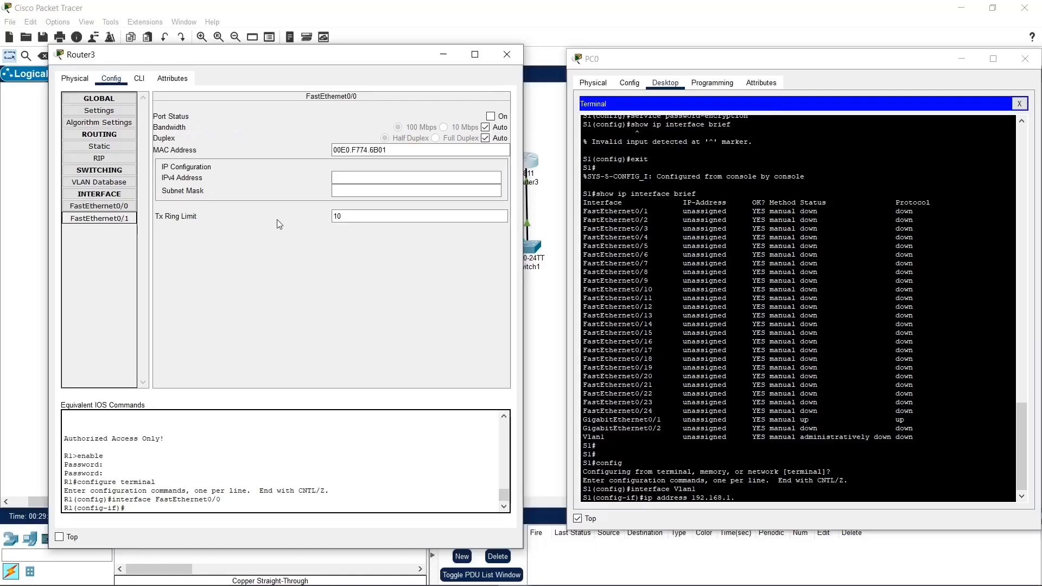
pyautogui.click(507, 54)
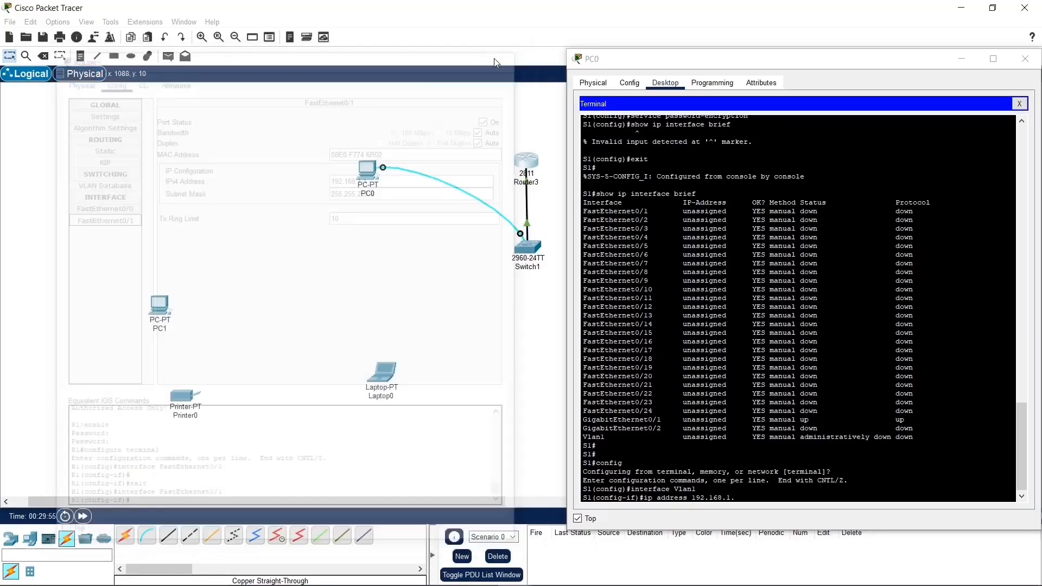
# Step: Assign S1's Vlan1 the IP address 192.168.1.2 with subnet mask 255.255.255.0 from PC0's terminal
pyautogui.click(765, 500)
pyautogui.write('2')
pyautogui.press('Return')
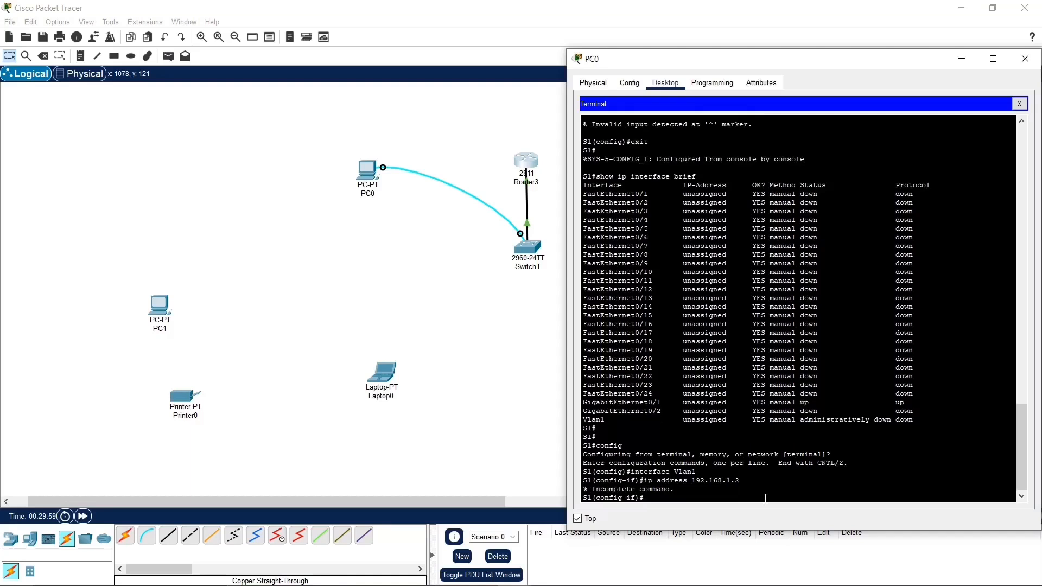
pyautogui.press('Up')
pyautogui.write('255.2552')
pyautogui.write('255.0')
pyautogui.press('Return')
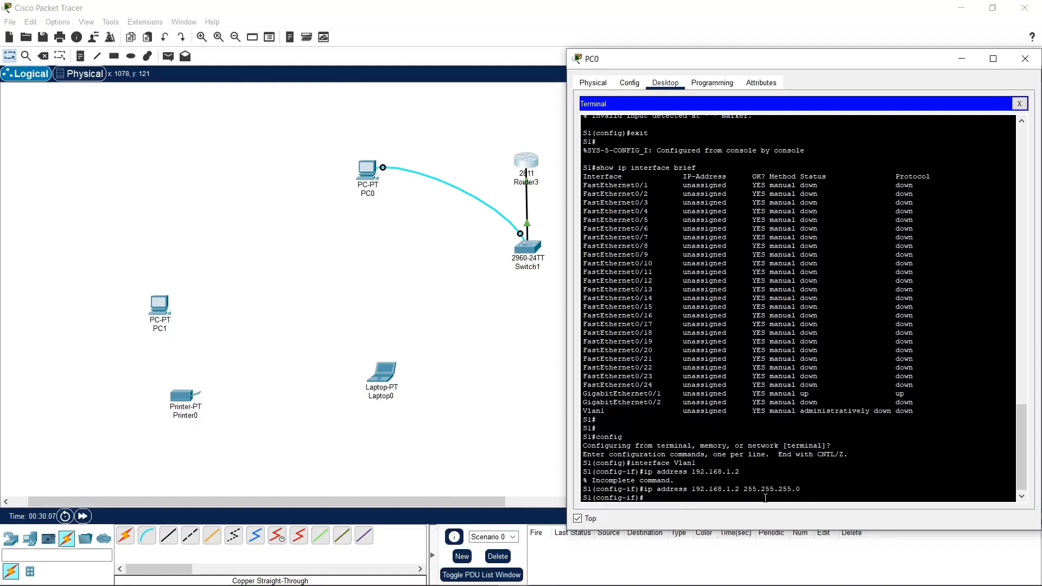
# Step: Activate Vlan1 with no shutdown and exit back to S1's privileged EXEC mode
pyautogui.write('no shutdown')
pyautogui.press('Return')
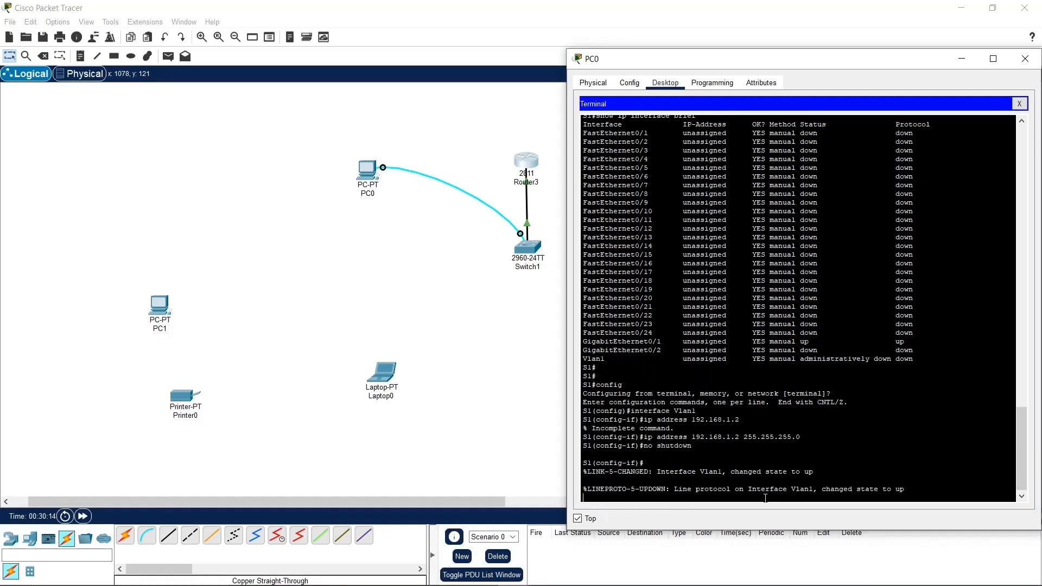
pyautogui.press('Return')
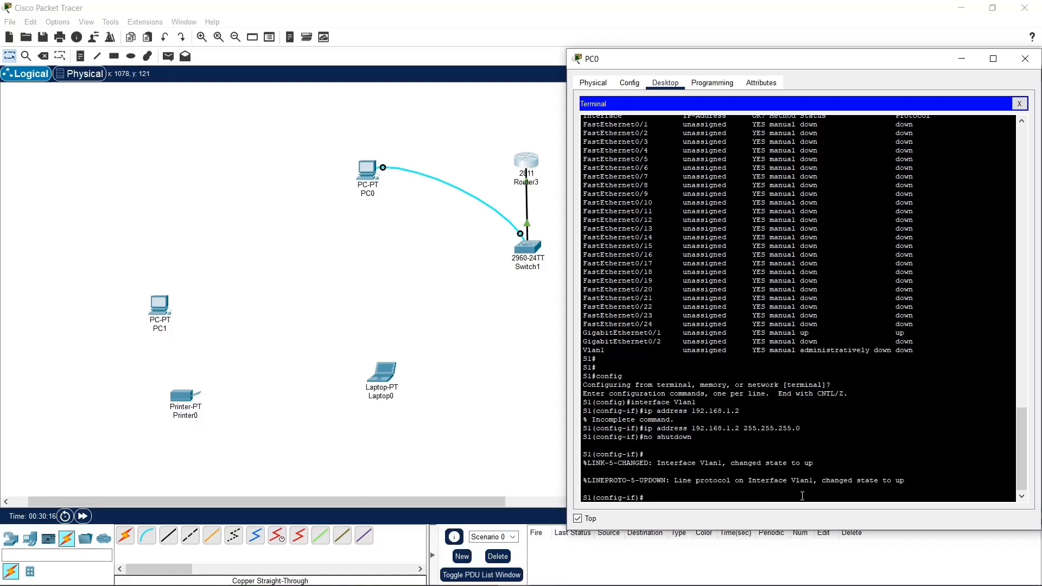
pyautogui.write('exit')
pyautogui.press('Return')
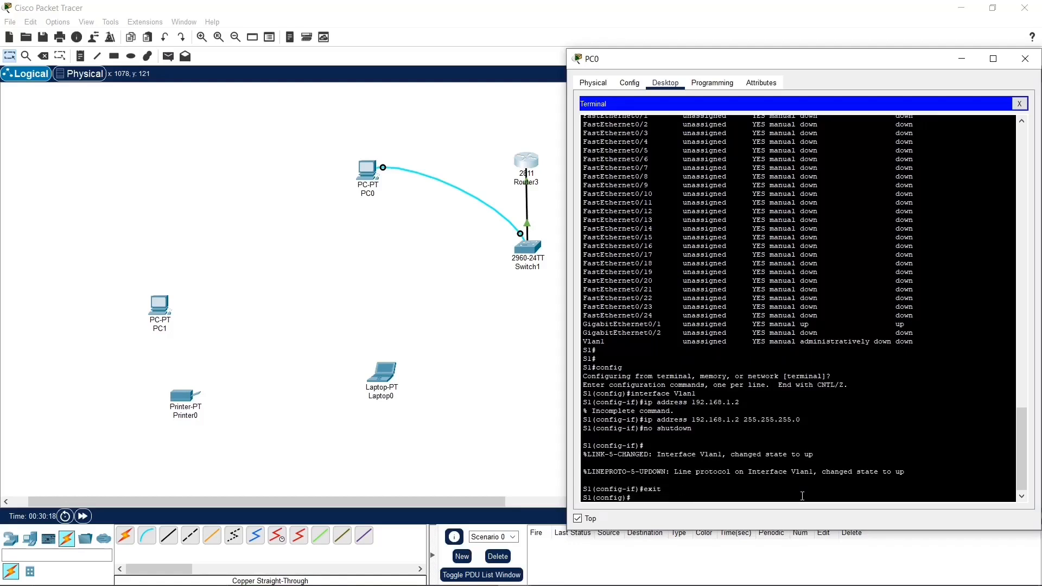
pyautogui.write('exit')
pyautogui.press('Return')
pyautogui.write('config')
pyautogui.press('Up')
pyautogui.press('Down')
pyautogui.press('Down')
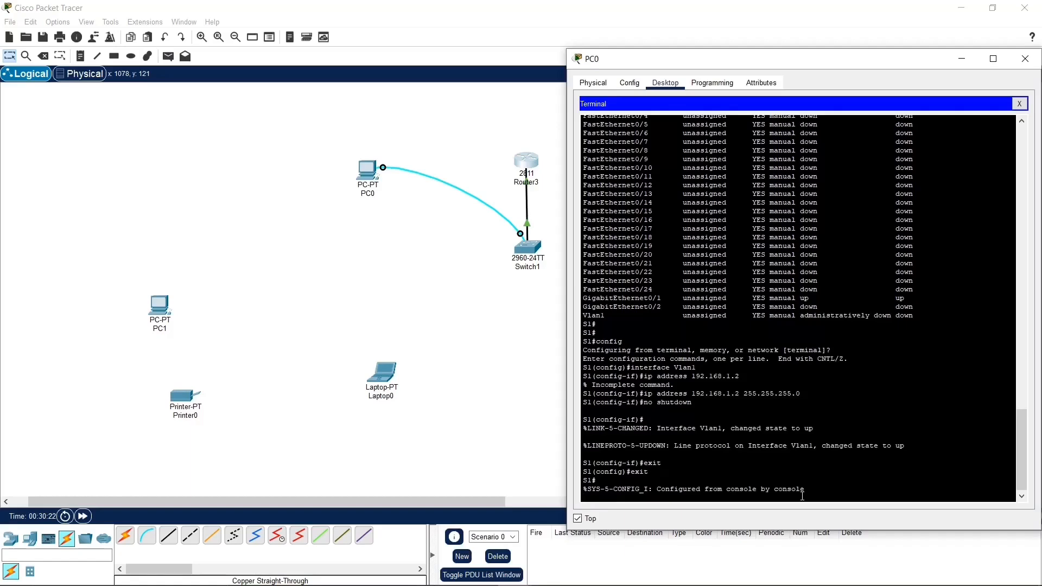
pyautogui.press('Return')
# Step: Run show ip interface brief on S1 and examine Vlan1's address, status and protocol
pyautogui.press('Up')
pyautogui.press('Up')
pyautogui.press('Return')
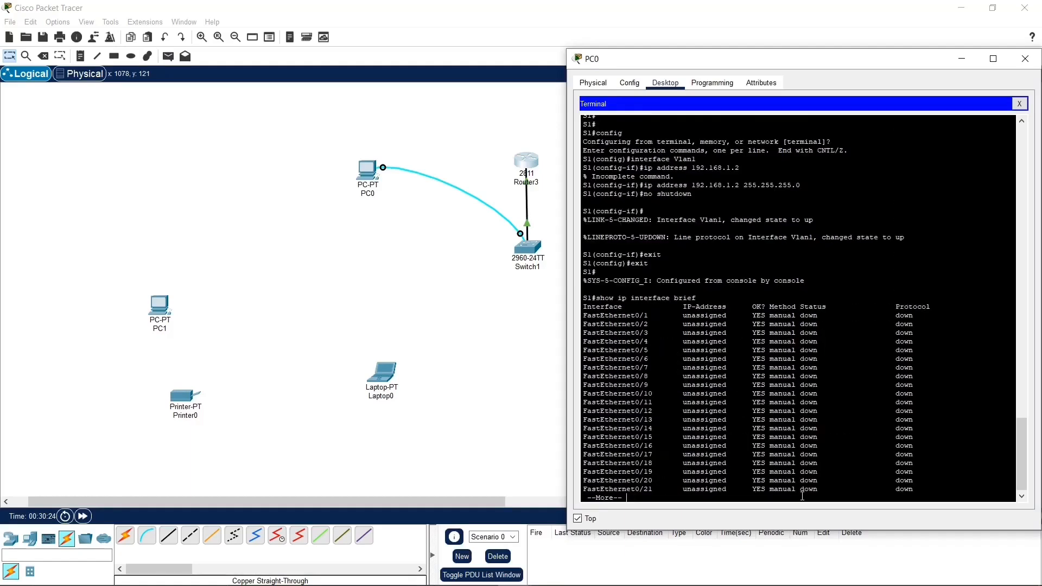
pyautogui.press('Return')
pyautogui.press('Return')
pyautogui.press('Return')
pyautogui.press('Return')
pyautogui.press('Return')
pyautogui.press('Return')
pyautogui.press('Return')
pyautogui.press('Return')
pyautogui.press('Return')
pyautogui.press('Return')
pyautogui.press('Return')
pyautogui.press('Return')
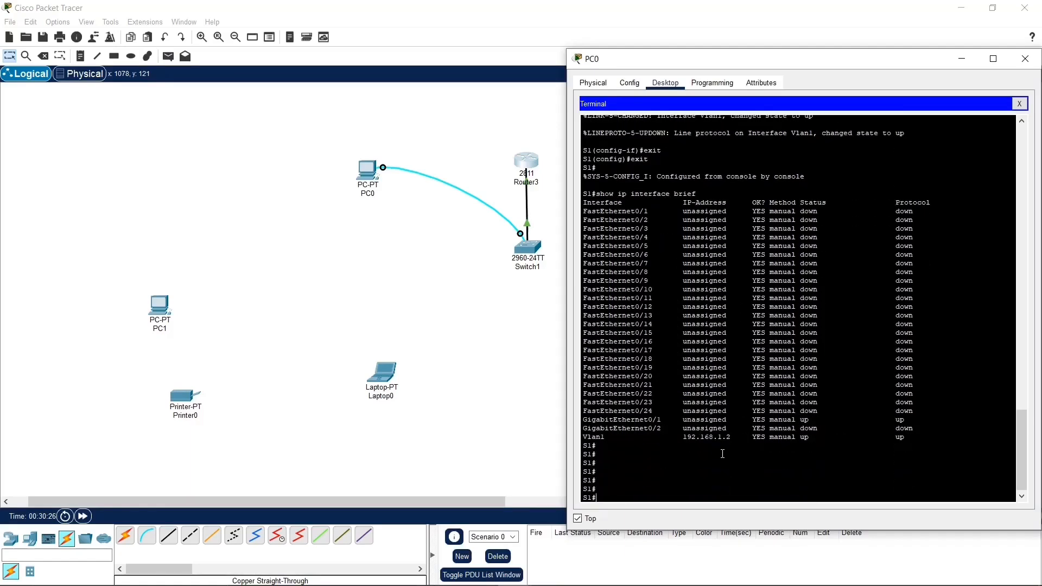
pyautogui.moveTo(735, 438); pyautogui.dragTo(676, 439)
pyautogui.moveTo(797, 437); pyautogui.dragTo(932, 439)
pyautogui.click(941, 446)
pyautogui.moveTo(726, 176); pyautogui.dragTo(655, 367)
pyautogui.click(696, 342)
# Step: Run show ip ssh on S1 and examine the SSH status and RSA key requirement
pyautogui.write('show')
pyautogui.moveTo(656, 219); pyautogui.dragTo(640, 264)
pyautogui.moveTo(644, 314); pyautogui.dragTo(644, 324)
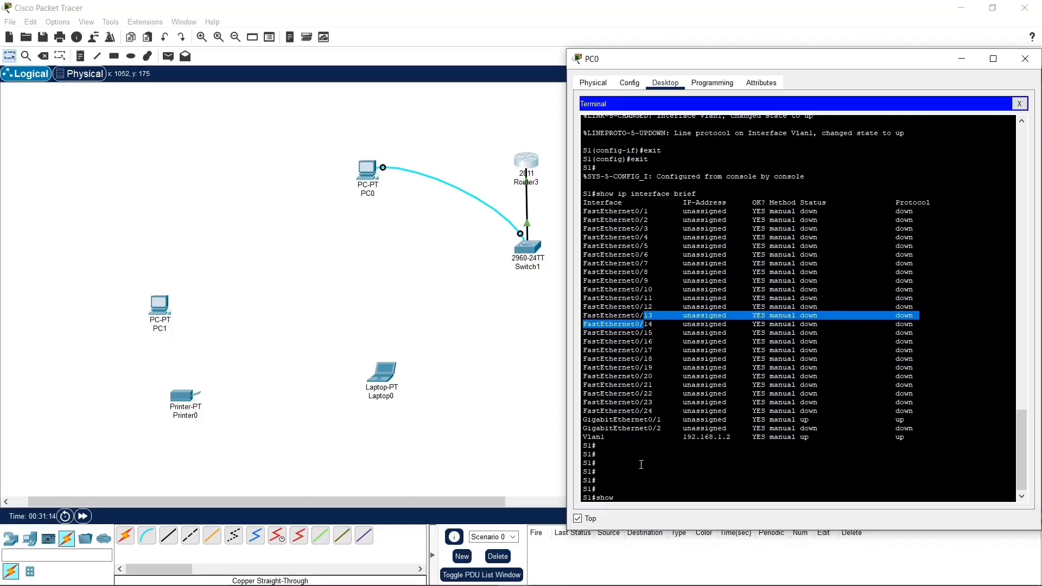
pyautogui.click(666, 489)
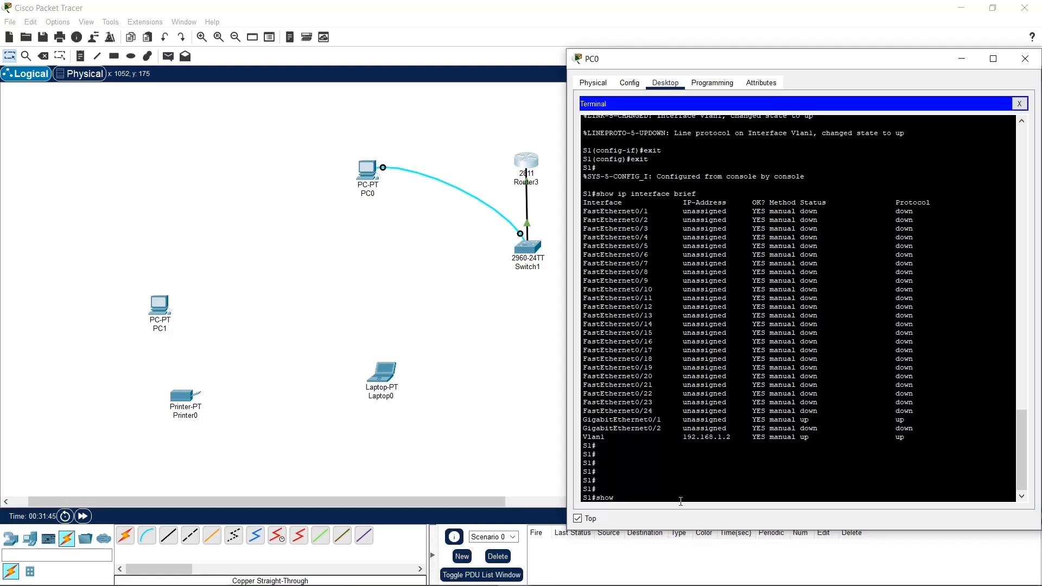
pyautogui.write('ip ssh')
pyautogui.press('Return')
pyautogui.moveTo(642, 473); pyautogui.dragTo(765, 489)
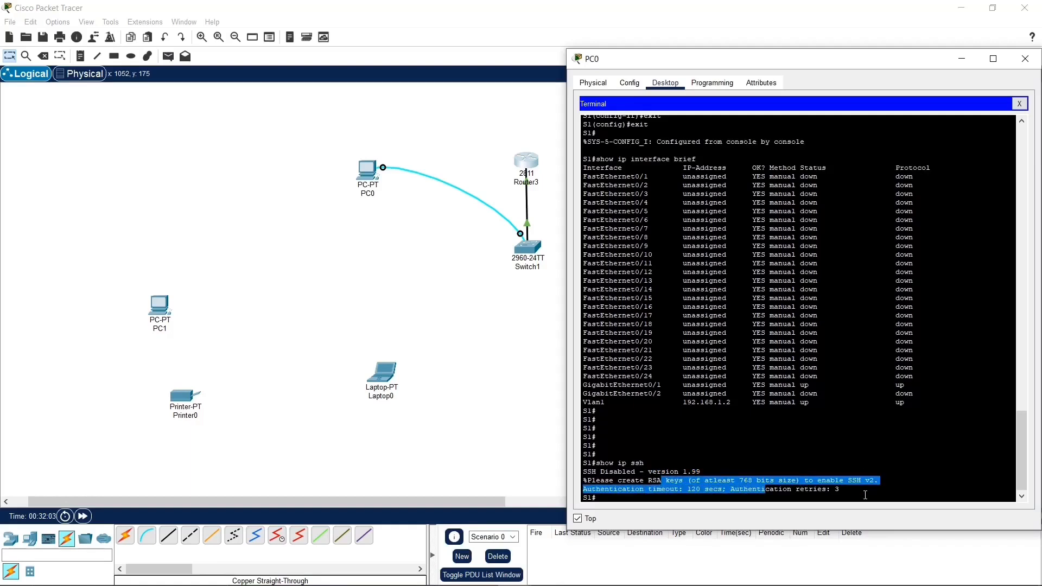
pyautogui.click(752, 501)
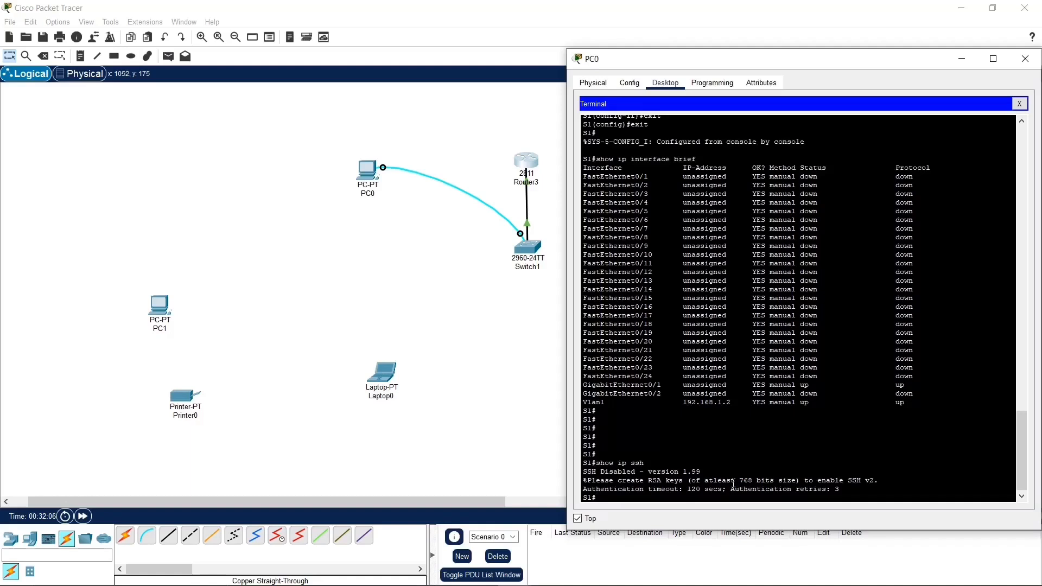
pyautogui.moveTo(641, 477); pyautogui.dragTo(613, 474)
pyautogui.click(703, 493)
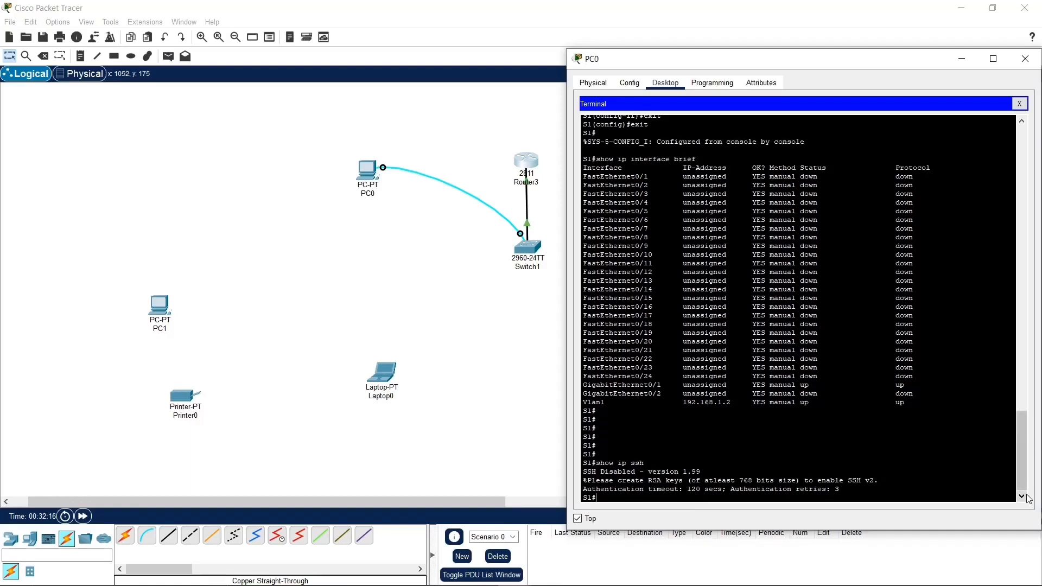
# Step: Return S1 to global configuration mode and set its IP domain name to chubbytech.com
pyautogui.write('ipnf')
pyautogui.press('BackSpace')
pyautogui.write('nfig')
pyautogui.press('Return')
pyautogui.press('Return')
pyautogui.write('ip domain')
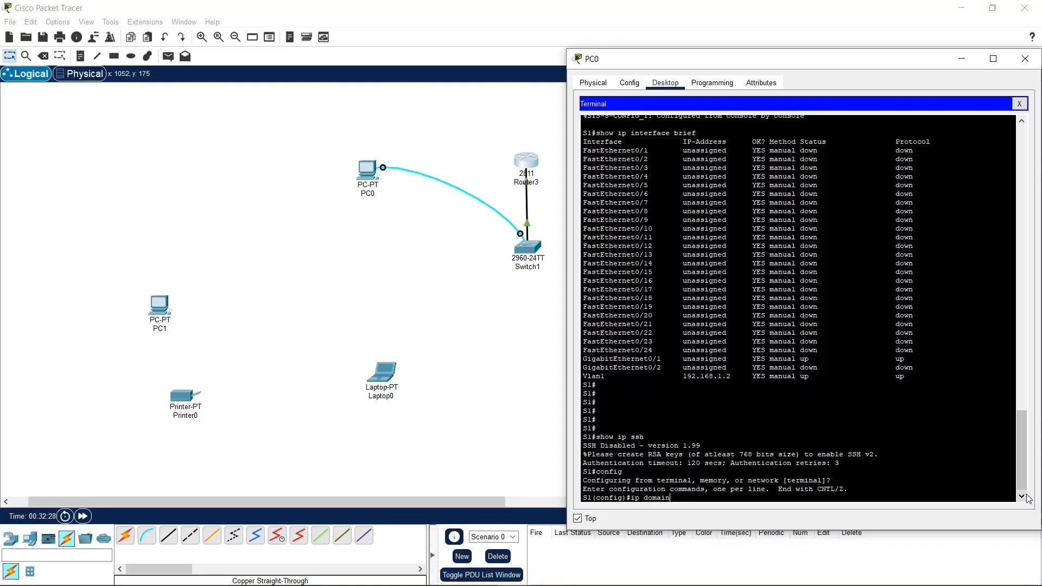
pyautogui.write('-mame x')
pyautogui.press('BackSpace')
pyautogui.write('chubbytech.com')
pyautogui.press('Return')
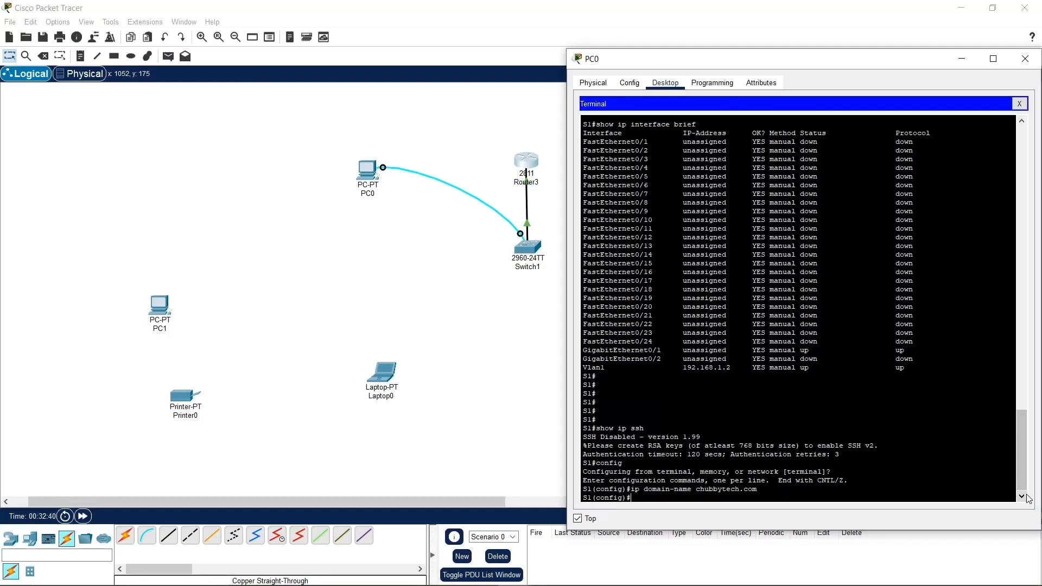
# Step: Generate S1's RSA keys with crypto key generate rsa, using a 1024-bit modulus
pyautogui.write('cryo')
pyautogui.write('p')
pyautogui.press('BackSpace')
pyautogui.press('BackSpace')
pyautogui.write('pyo')
pyautogui.press('BackSpace')
pyautogui.press('BackSpace')
pyautogui.press('BackSpace')
pyautogui.write('to')
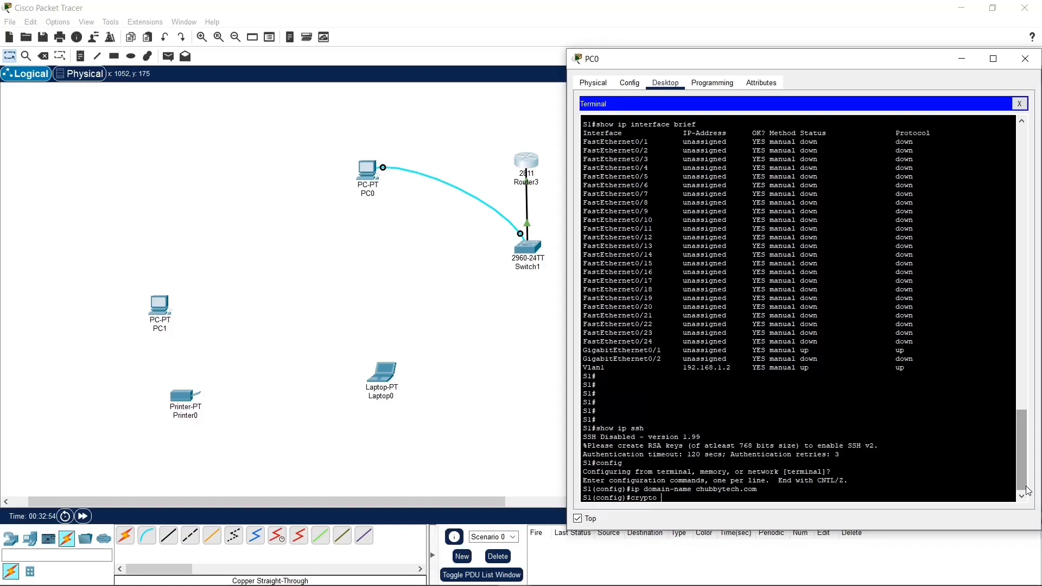
pyautogui.write('ke')
pyautogui.write('u')
pyautogui.write('y')
pyautogui.write(' gne')
pyautogui.press('BackSpace')
pyautogui.press('BackSpace')
pyautogui.write('enet')
pyautogui.write('rate rsa')
pyautogui.press('Return')
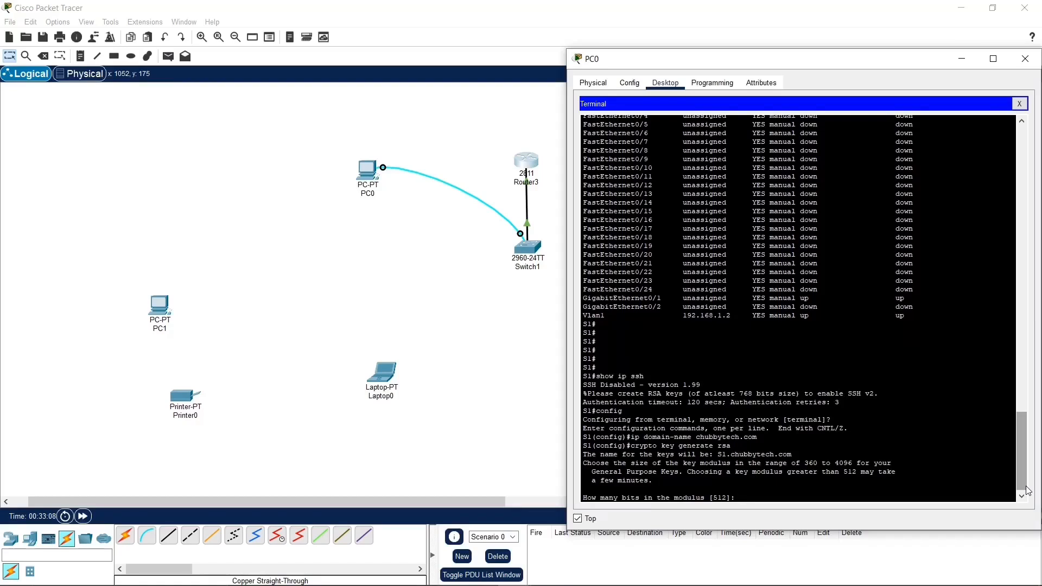
pyautogui.write('1024')
pyautogui.press('Return')
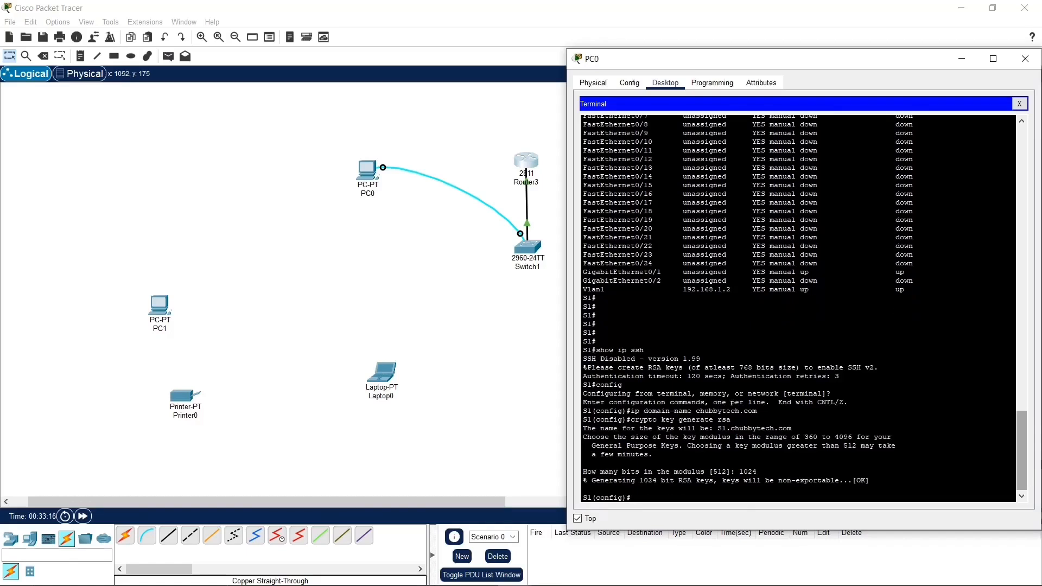
pyautogui.scroll(-1, 771, 425)
pyautogui.moveTo(691, 480); pyautogui.dragTo(793, 468)
# Step: Create a local user on S1 with the username and secret commands, entering the account name and secret password
pyautogui.click(933, 482)
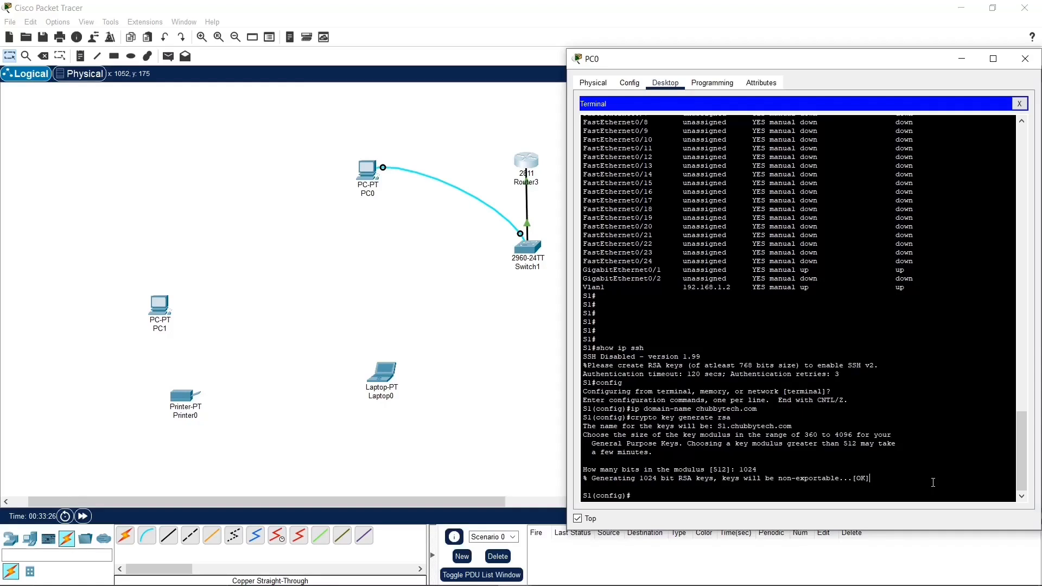
pyautogui.write('sernaem')
pyautogui.press('BackSpace')
pyautogui.press('BackSpace')
pyautogui.press('BackSpace')
pyautogui.write('me chubby secret chubby')
pyautogui.press('Return')
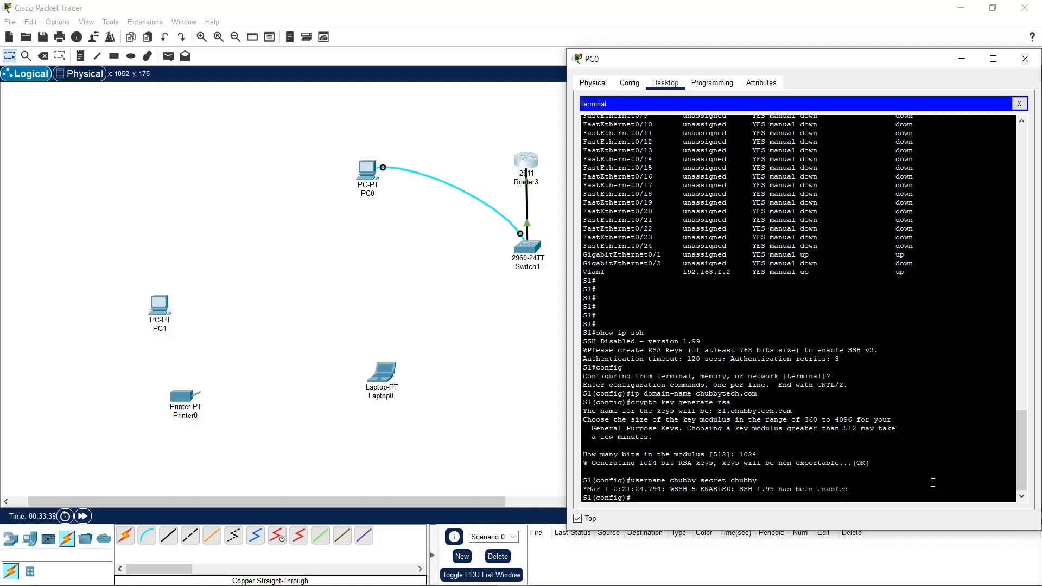
pyautogui.moveTo(848, 489); pyautogui.dragTo(714, 491)
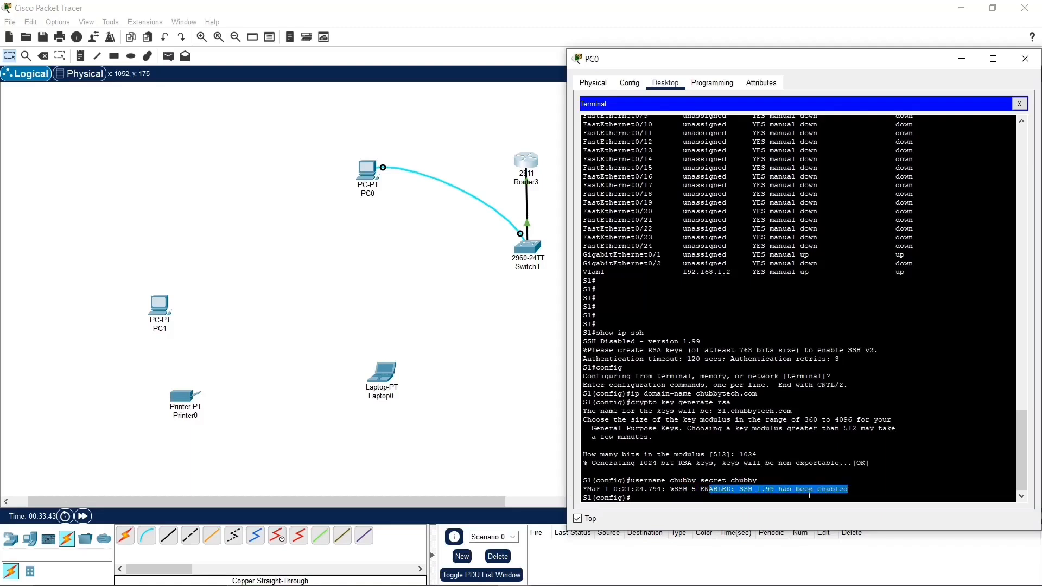
# Step: Configure line vty 0 15 with transport input ssh and login local, and exit to privileged EXEC mode
pyautogui.click(868, 496)
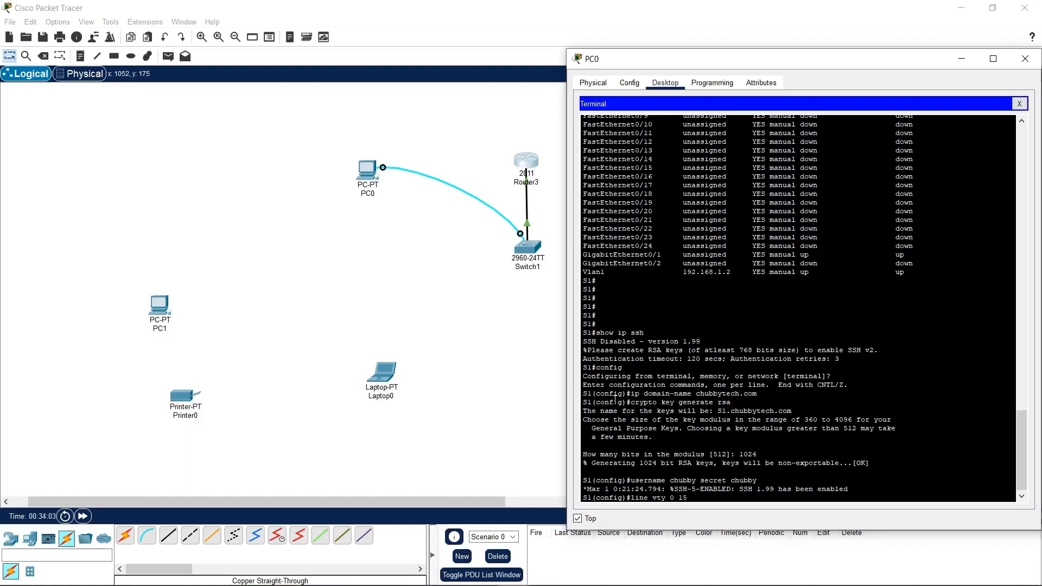
pyautogui.press('Return')
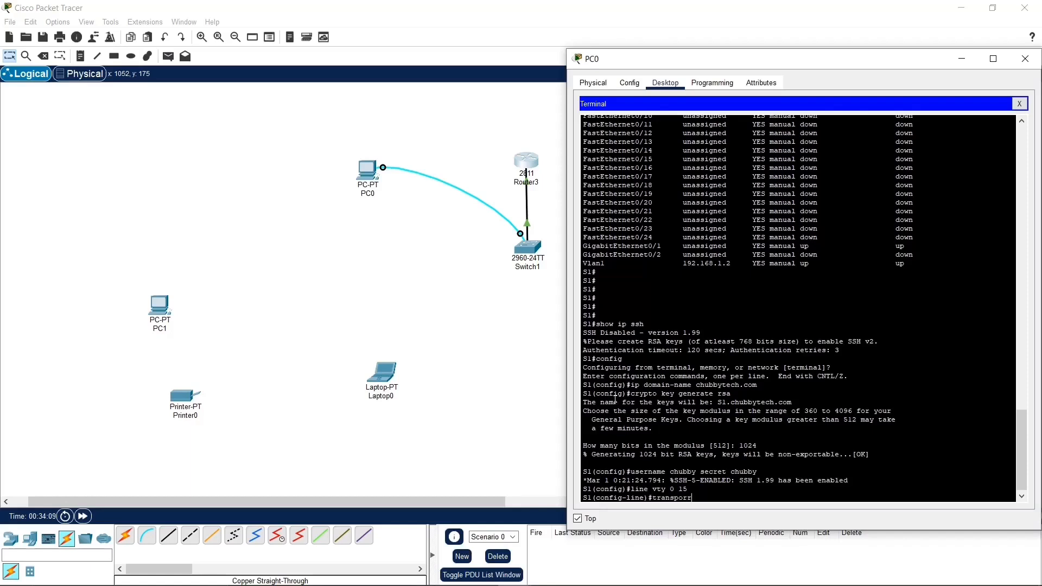
pyautogui.write('transport input ssh')
pyautogui.press('Return')
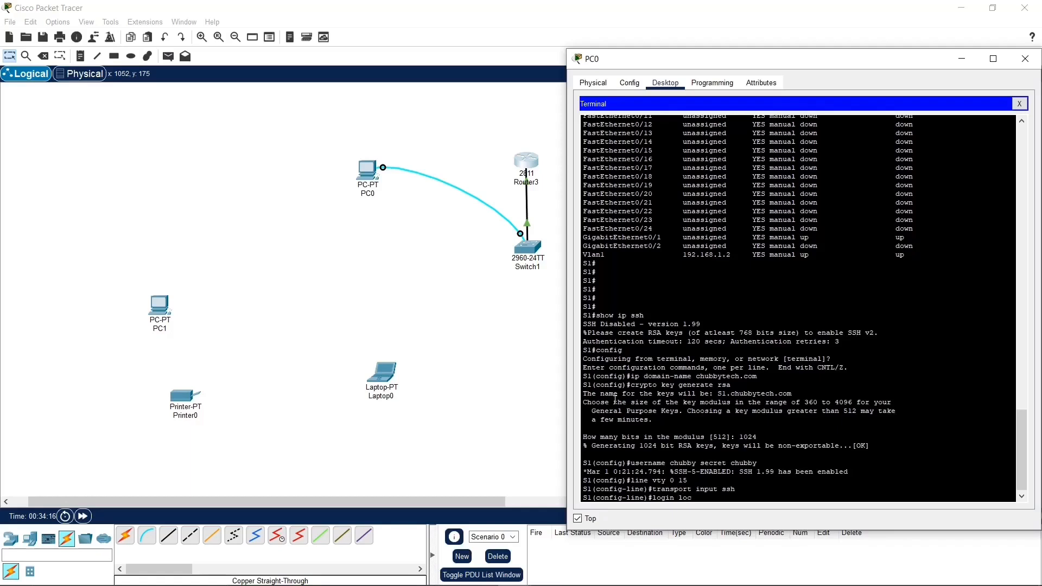
pyautogui.press('Return')
pyautogui.write('ex')
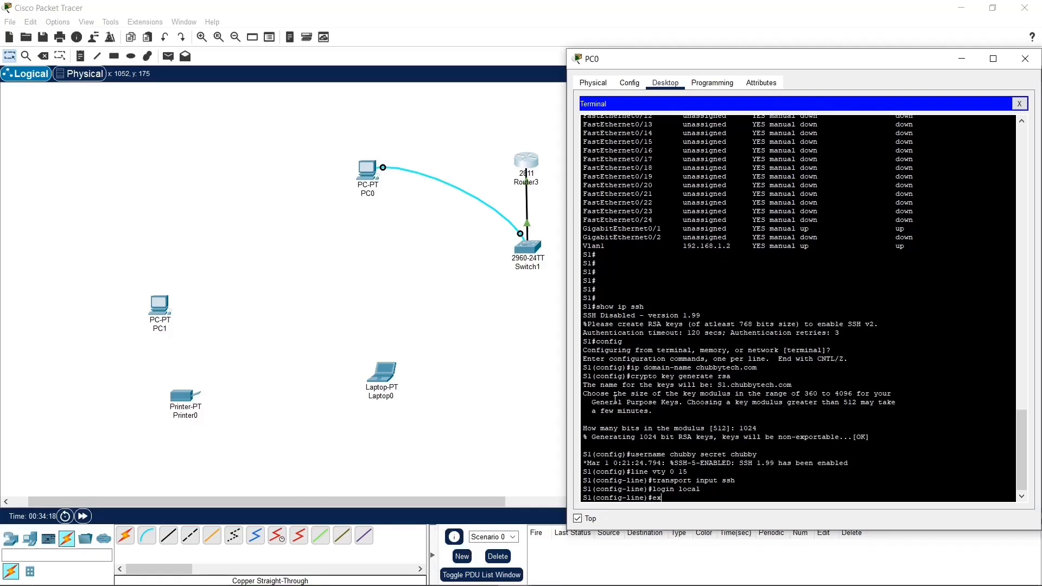
pyautogui.write('it')
pyautogui.press('Return')
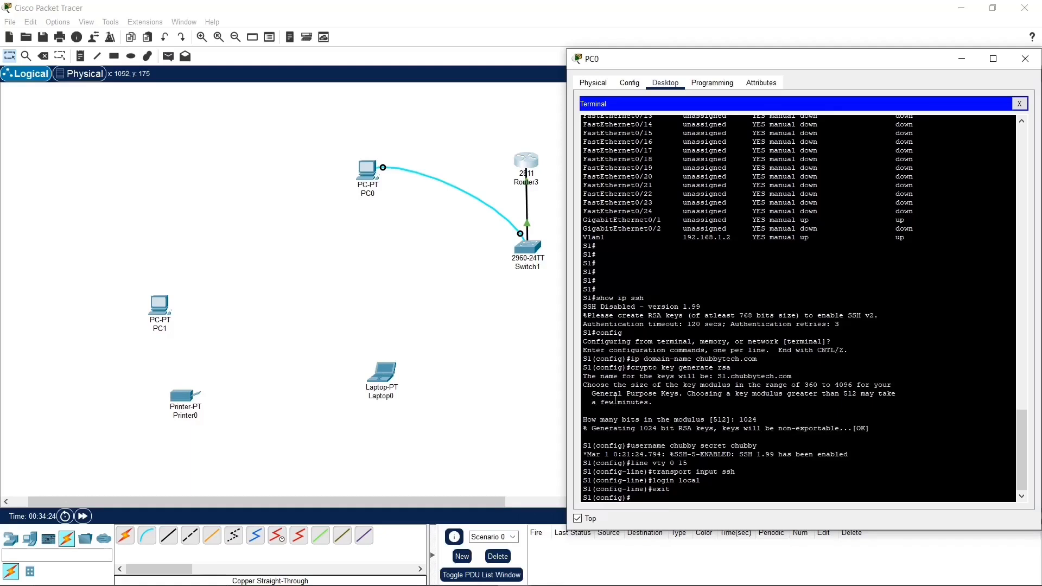
pyautogui.write('exit')
pyautogui.press('Return')
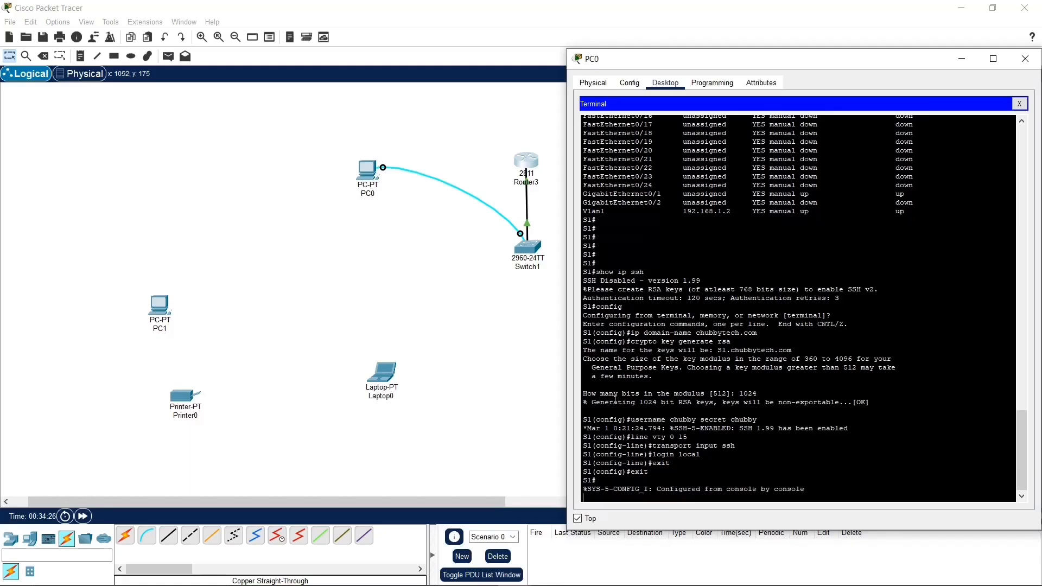
pyautogui.press('Return')
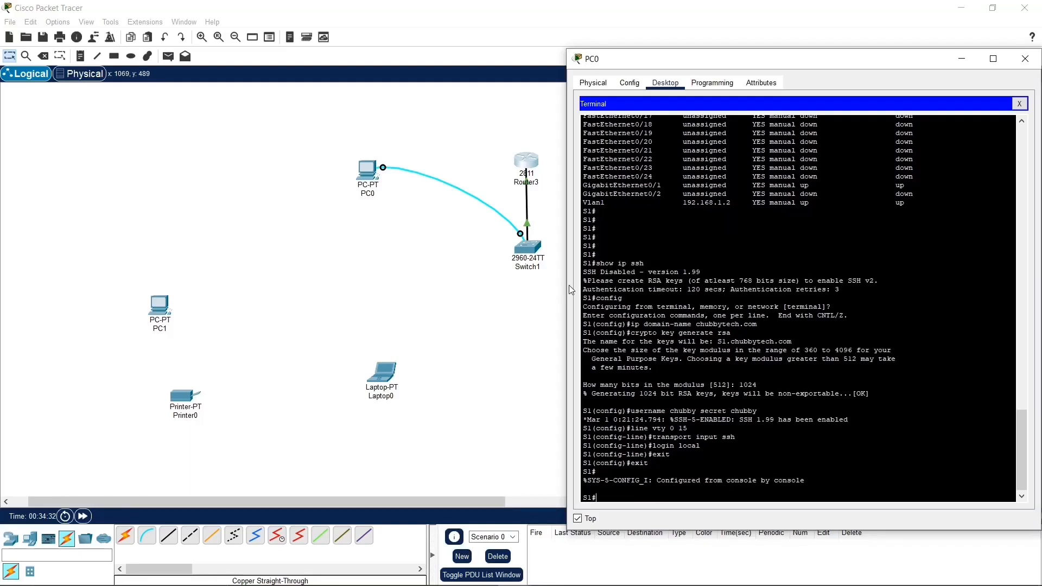
# Step: Open Switch1's device window, move it beside PC0's terminal and view its global configuration settings
pyautogui.click(535, 250)
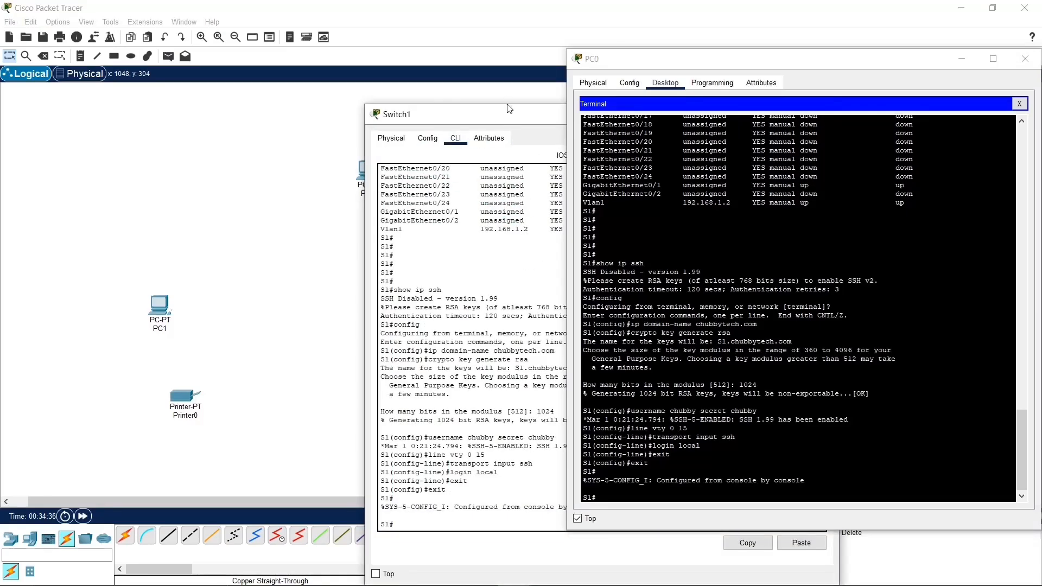
pyautogui.moveTo(511, 121); pyautogui.dragTo(257, 87)
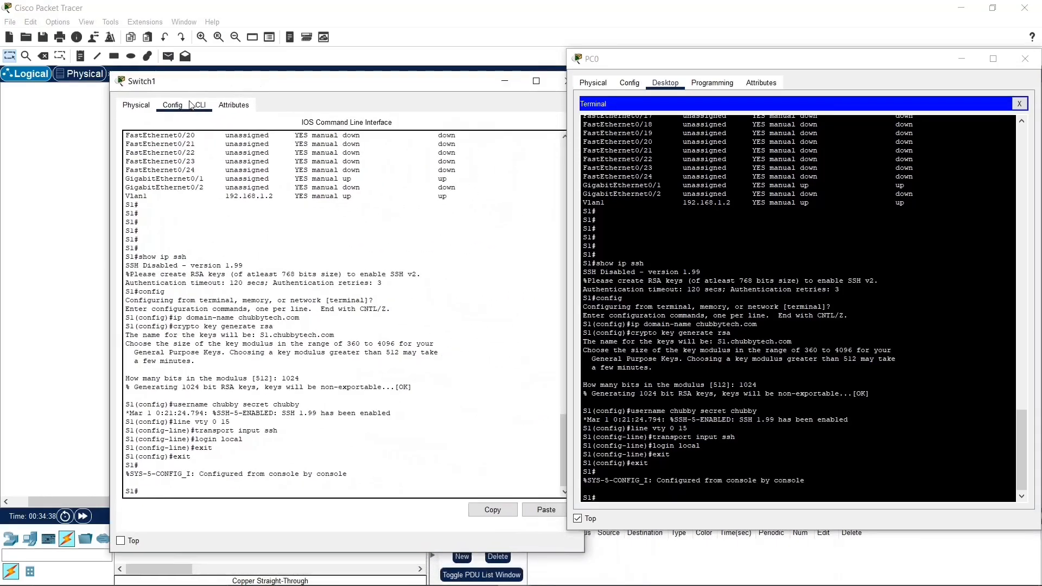
pyautogui.click(174, 105)
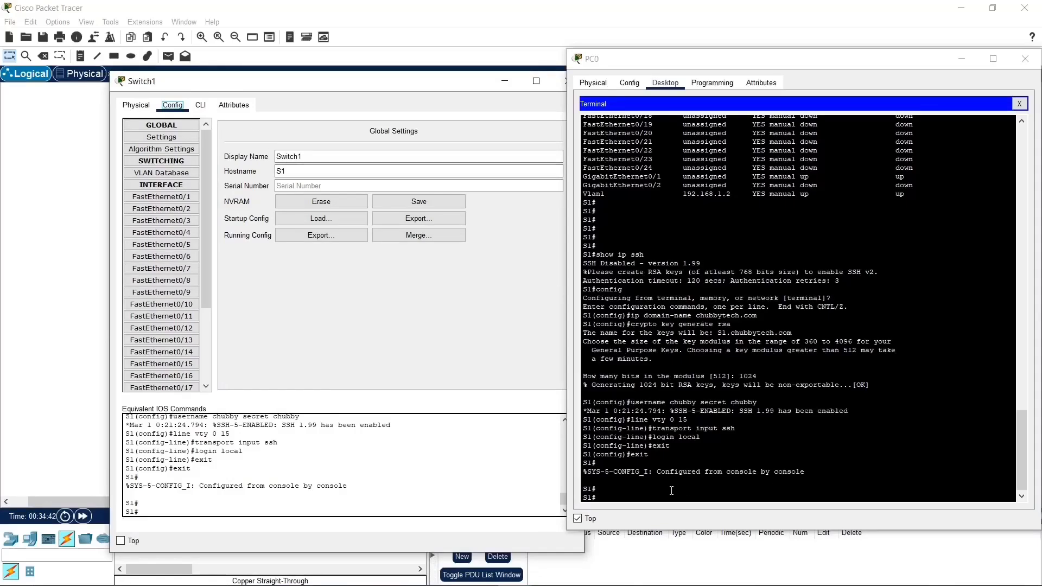
pyautogui.click(181, 139)
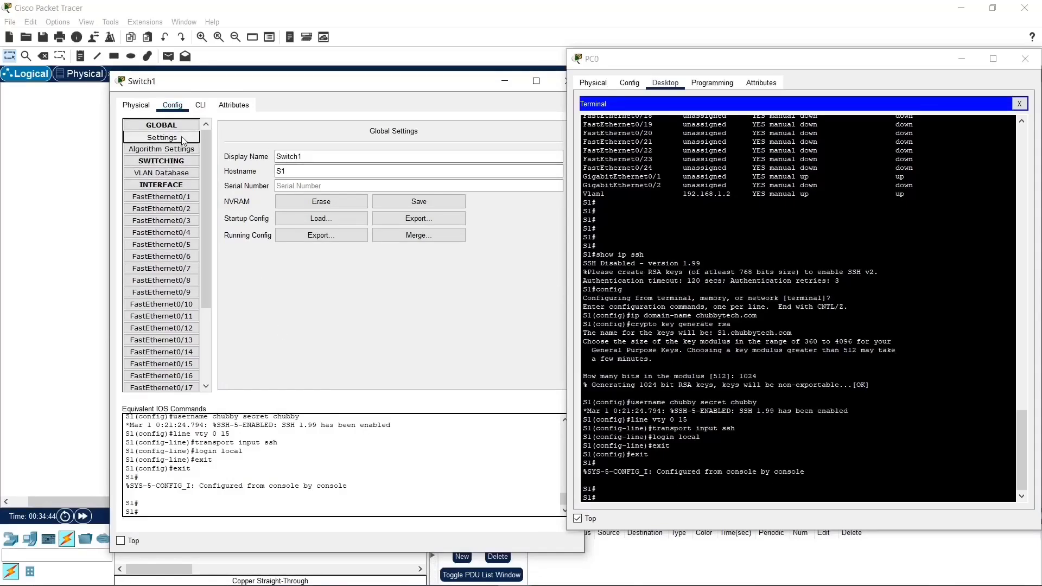
# Step: Save Switch1's running configuration to NVRAM and review the resulting copy command in the switch's command line
pyautogui.click(429, 203)
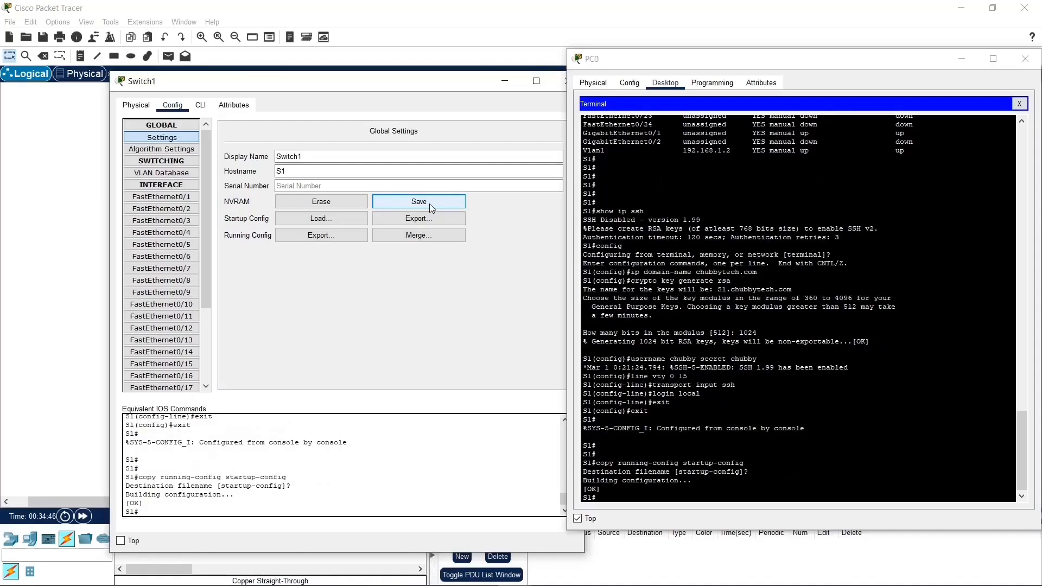
pyautogui.moveTo(616, 471); pyautogui.dragTo(726, 463)
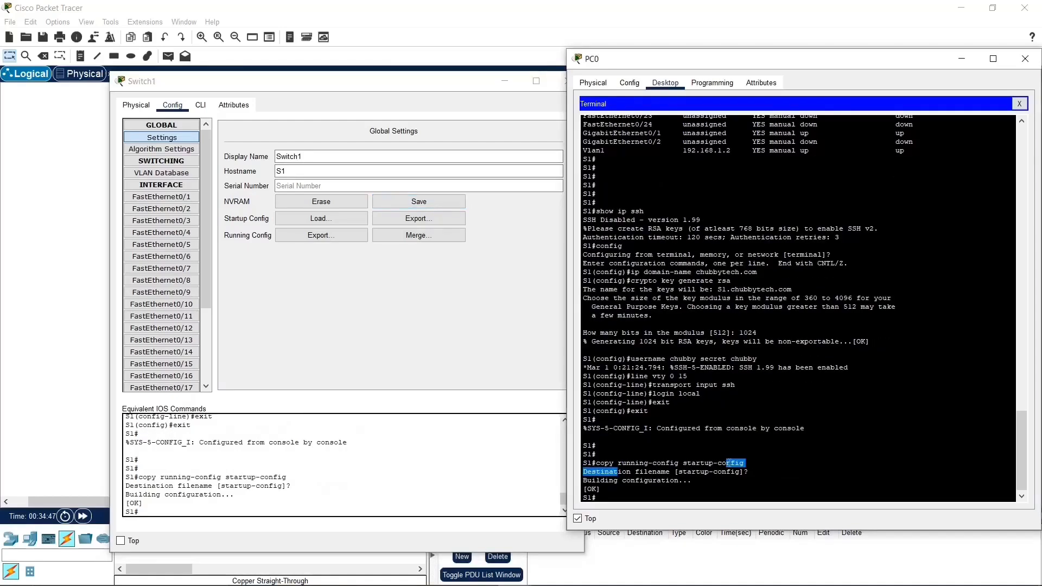
pyautogui.click(306, 483)
pyautogui.click(752, 480)
pyautogui.click(200, 106)
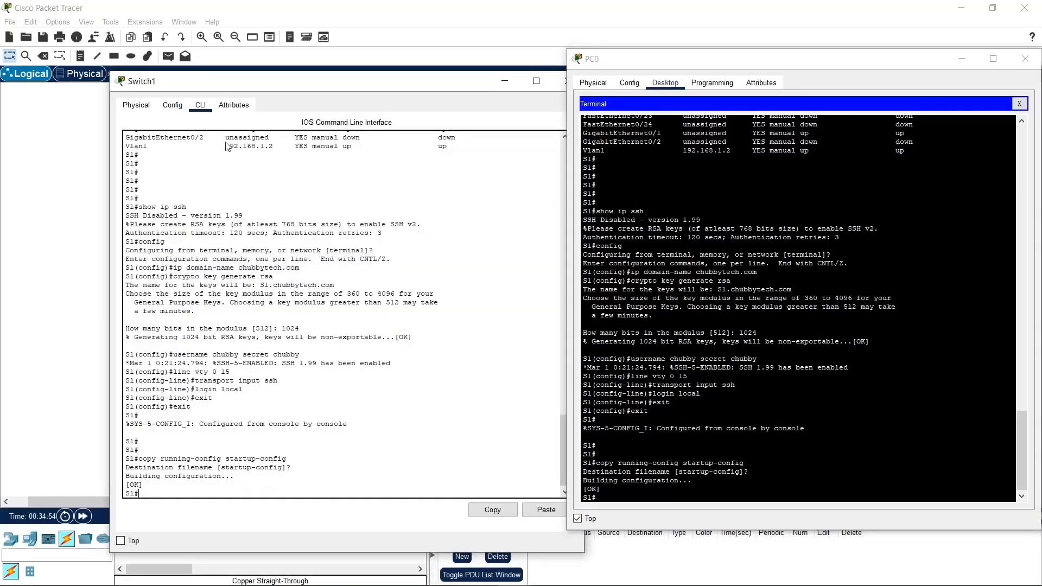
# Step: View Switch1's VLAN database, and close the device windows to return to the network topology
pyautogui.click(172, 105)
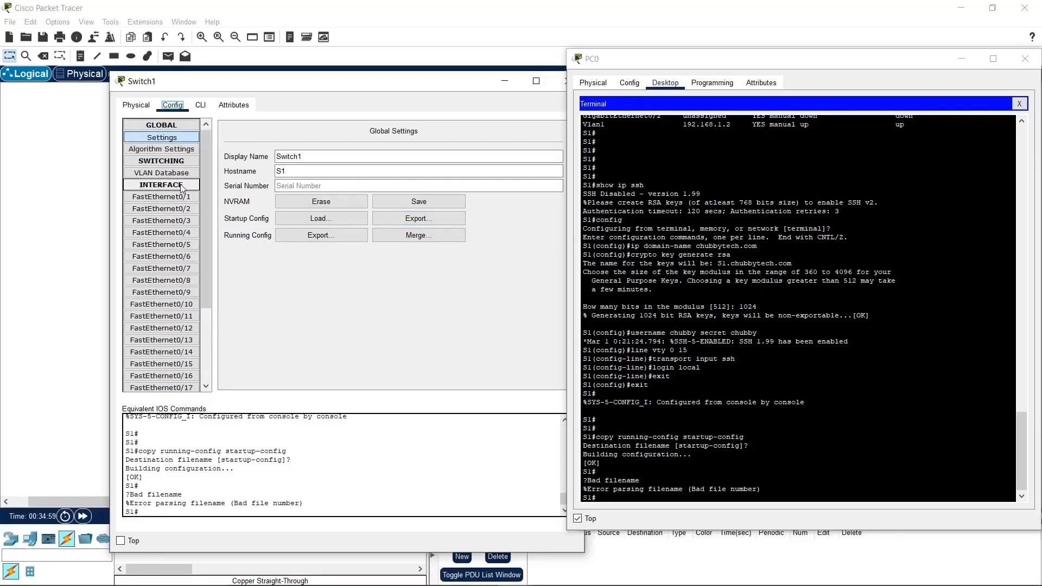
pyautogui.click(162, 173)
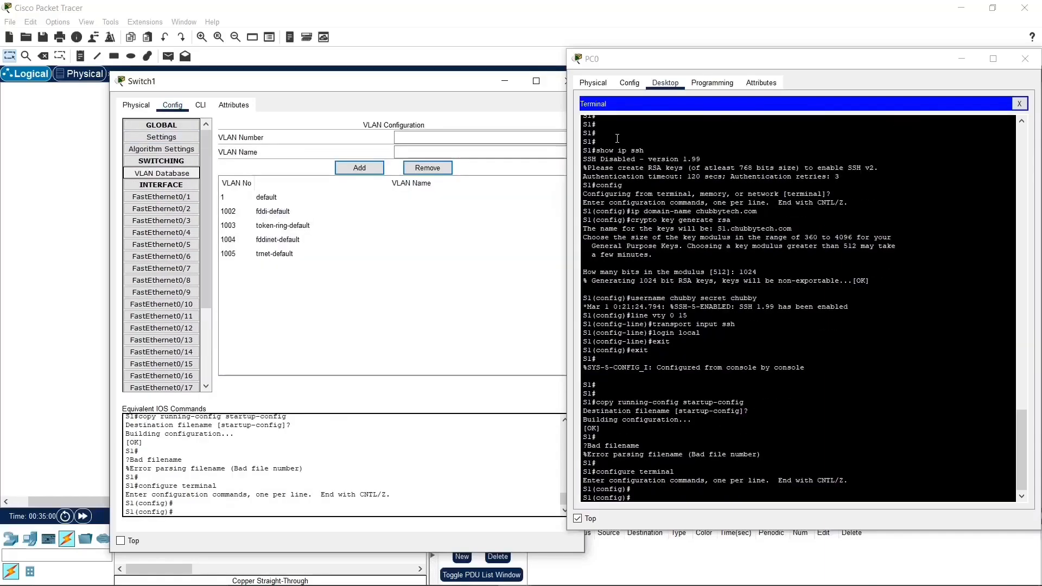
pyautogui.click(559, 82)
pyautogui.click(540, 252)
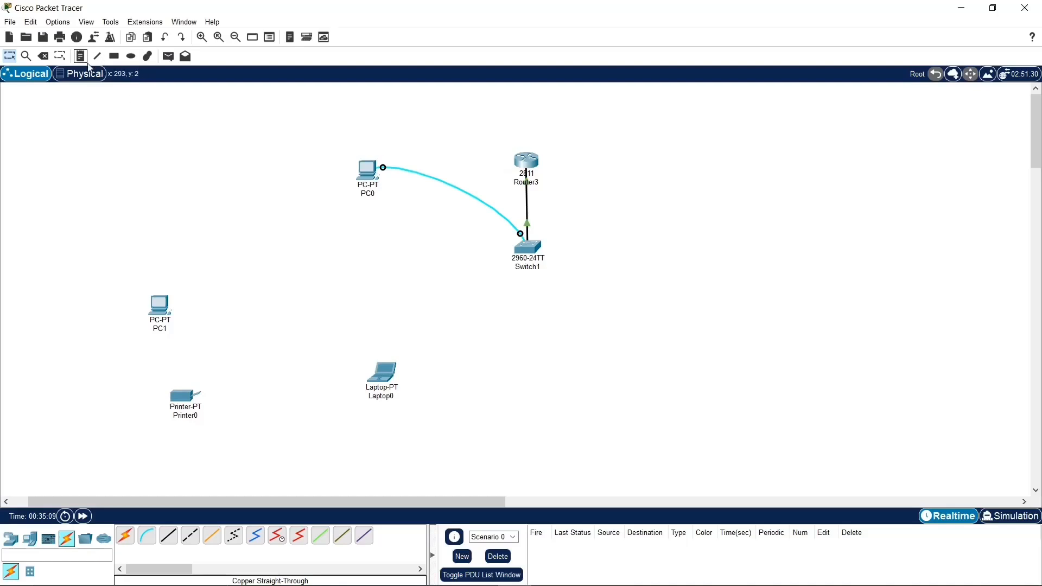
# Step: Delete the console cable between PC0 and Switch1
pyautogui.click(42, 56)
pyautogui.click(421, 177)
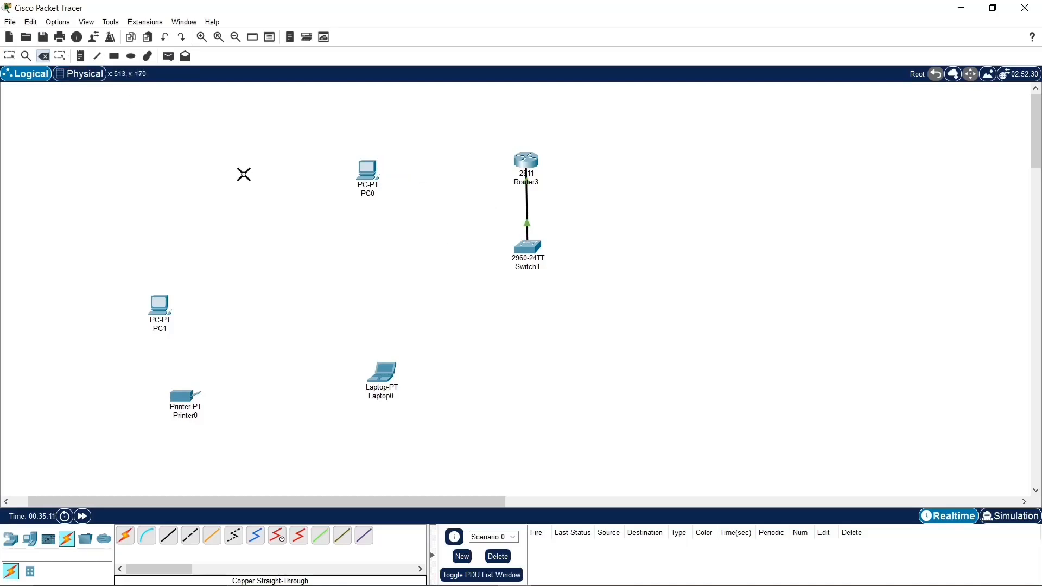
pyautogui.press('Escape')
# Step: Rearrange the end devices below Switch1, with PC0 and PC1 on one side and Laptop0 and Printer0 on the other
pyautogui.moveTo(374, 182); pyautogui.dragTo(378, 301)
pyautogui.moveTo(389, 379); pyautogui.dragTo(686, 312)
pyautogui.moveTo(155, 315); pyautogui.dragTo(347, 411)
pyautogui.moveTo(194, 400); pyautogui.dragTo(429, 412)
pyautogui.moveTo(497, 428); pyautogui.dragTo(677, 416)
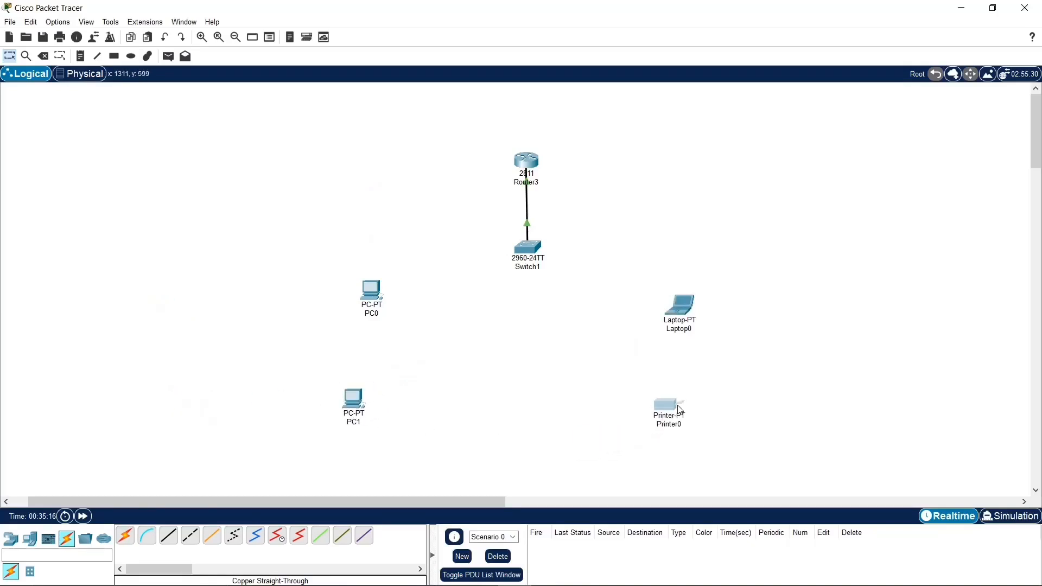
# Step: Connect Laptop0 to Switch1's FastEthernet0/1 port with a copper straight-through cable
pyautogui.click(168, 535)
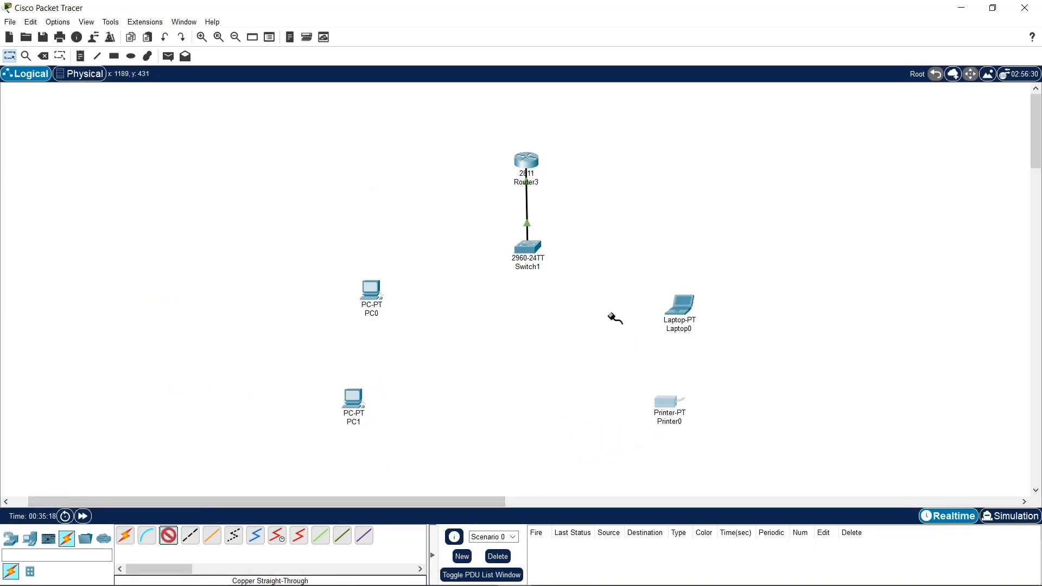
pyautogui.click(677, 311)
pyautogui.click(697, 358)
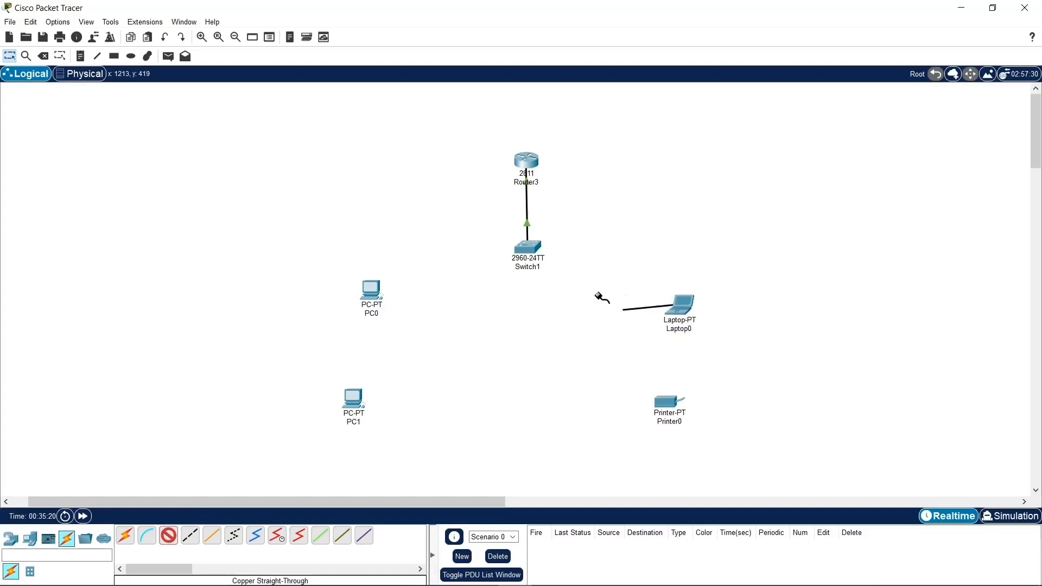
pyautogui.click(528, 248)
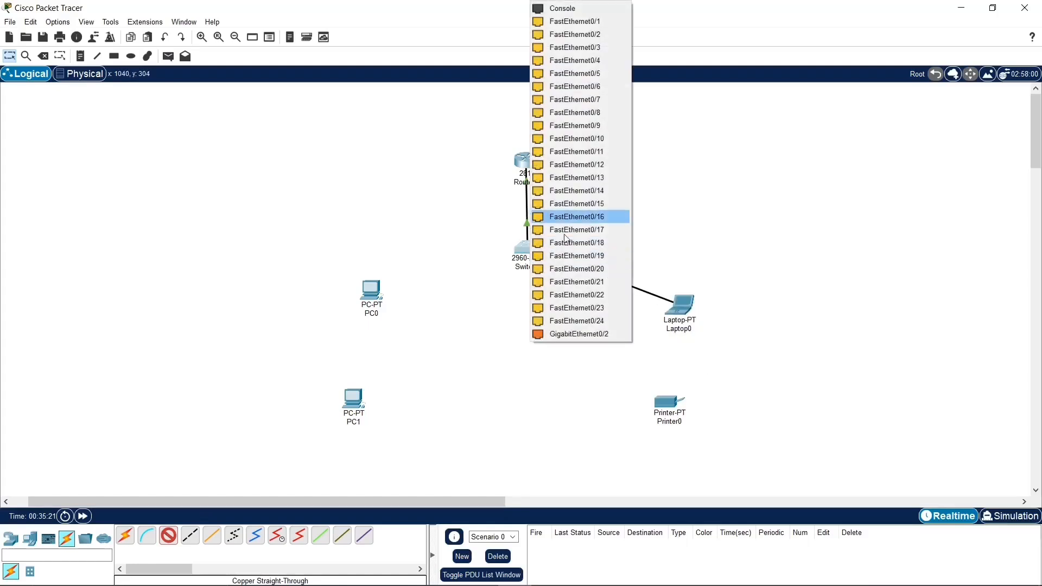
pyautogui.click(575, 22)
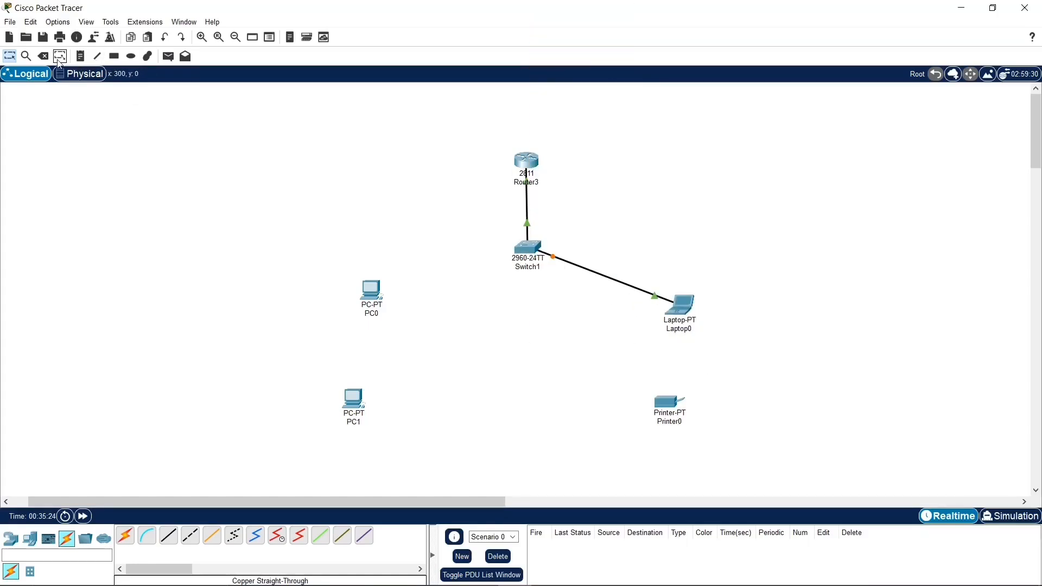
# Step: Connect Switch1 to PC0's FastEthernet0 port with a copper straight-through cable
pyautogui.click(168, 535)
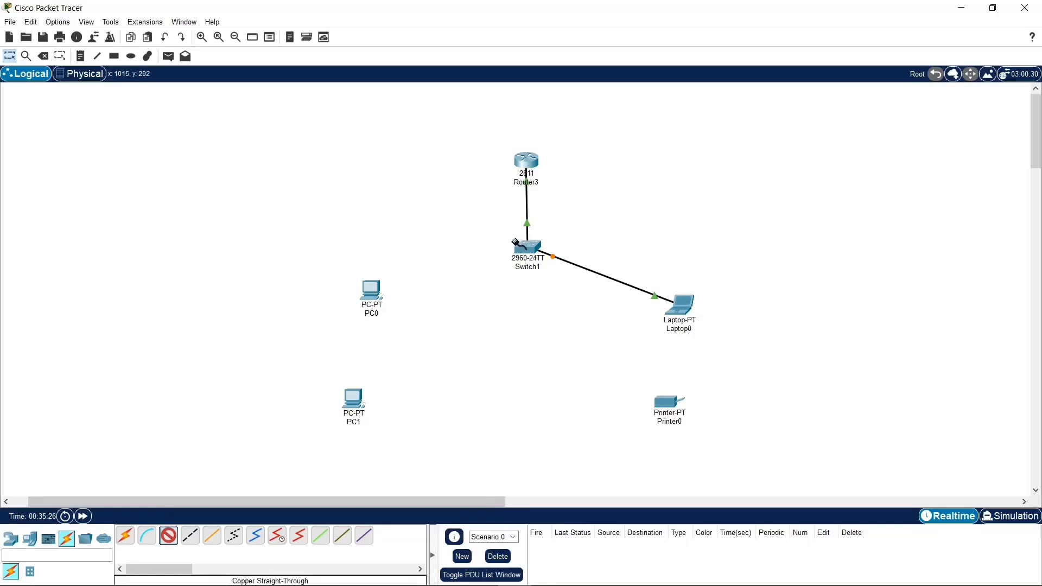
pyautogui.click(516, 243)
pyautogui.click(537, 263)
pyautogui.click(372, 292)
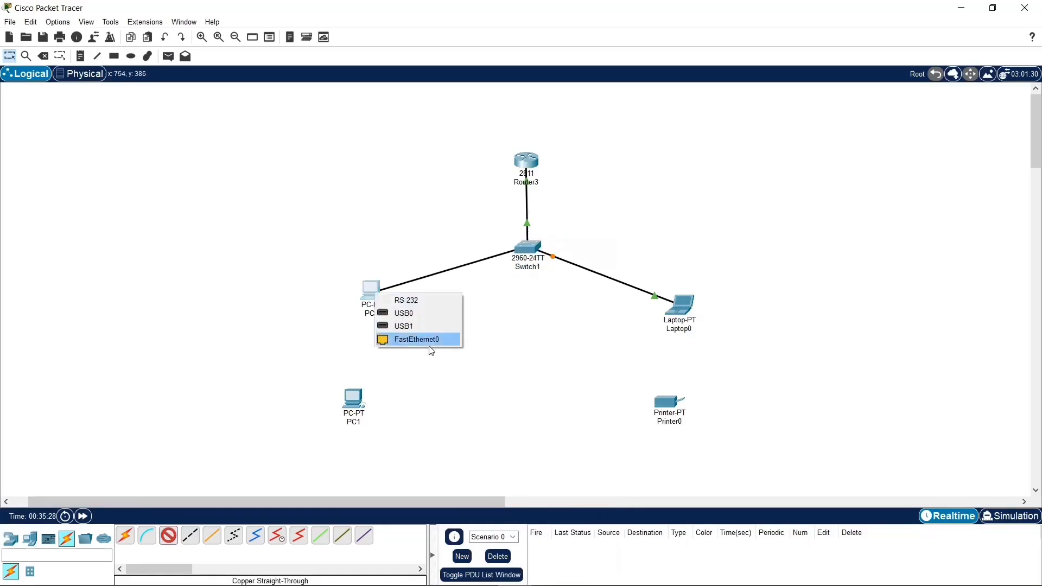
pyautogui.click(429, 340)
# Step: Connect Switch1 to Printer0 with a copper straight-through cable
pyautogui.click(174, 538)
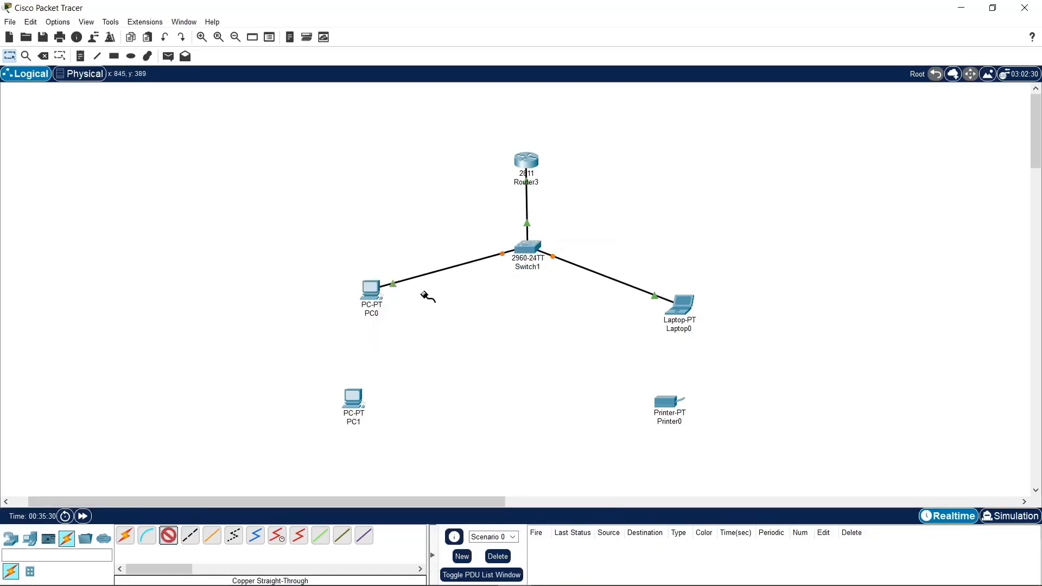
pyautogui.click(522, 257)
pyautogui.click(547, 268)
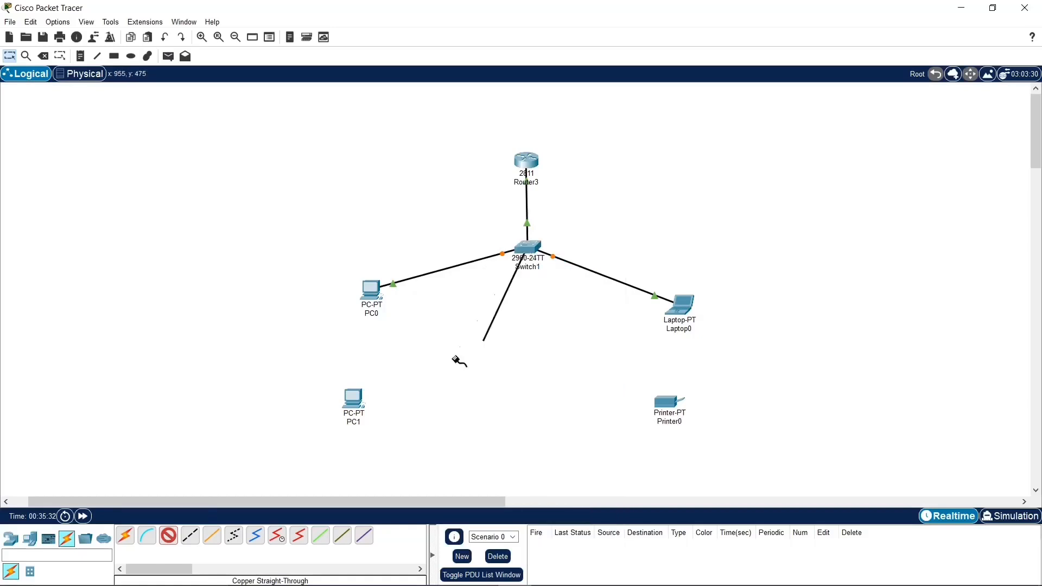
pyautogui.click(662, 406)
pyautogui.click(700, 414)
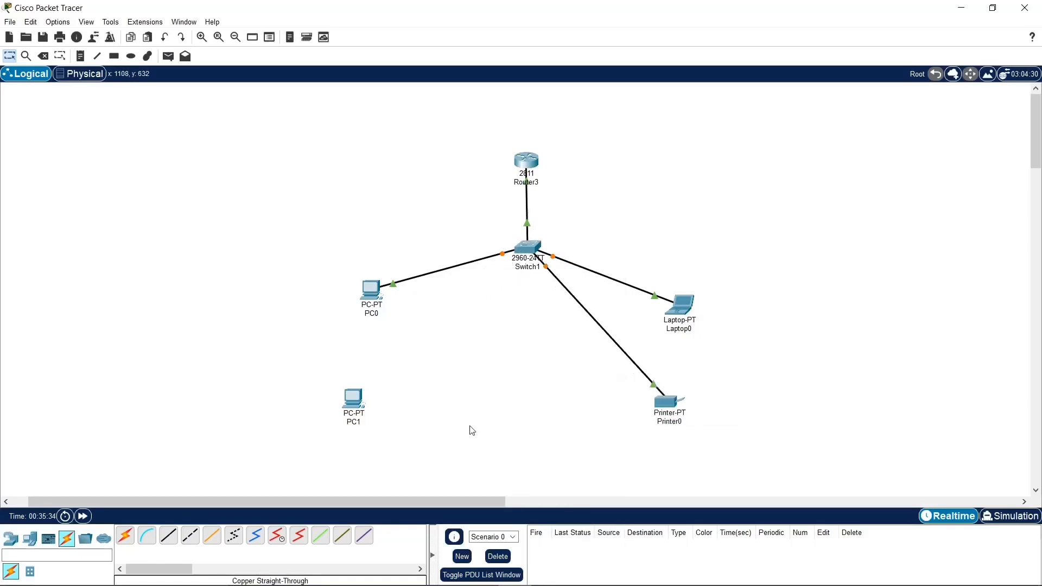
# Step: Connect Switch1 to PC1 with an automatically chosen connection type, and fast-forward time to bring the links up
pyautogui.click(125, 537)
pyautogui.click(529, 255)
pyautogui.click(353, 400)
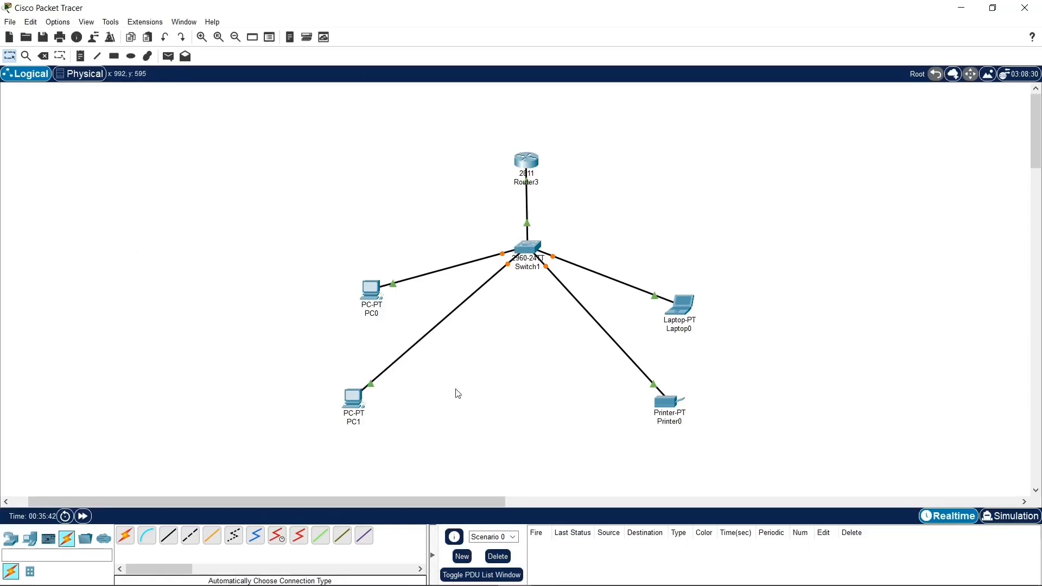
pyautogui.click(84, 519)
pyautogui.click(84, 518)
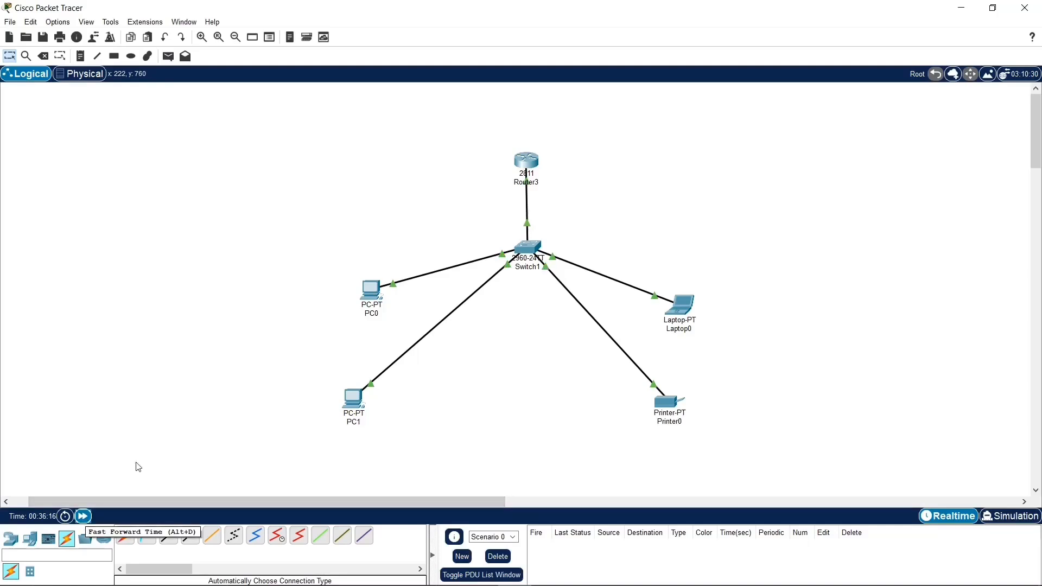
pyautogui.moveTo(311, 306); pyautogui.dragTo(736, 268)
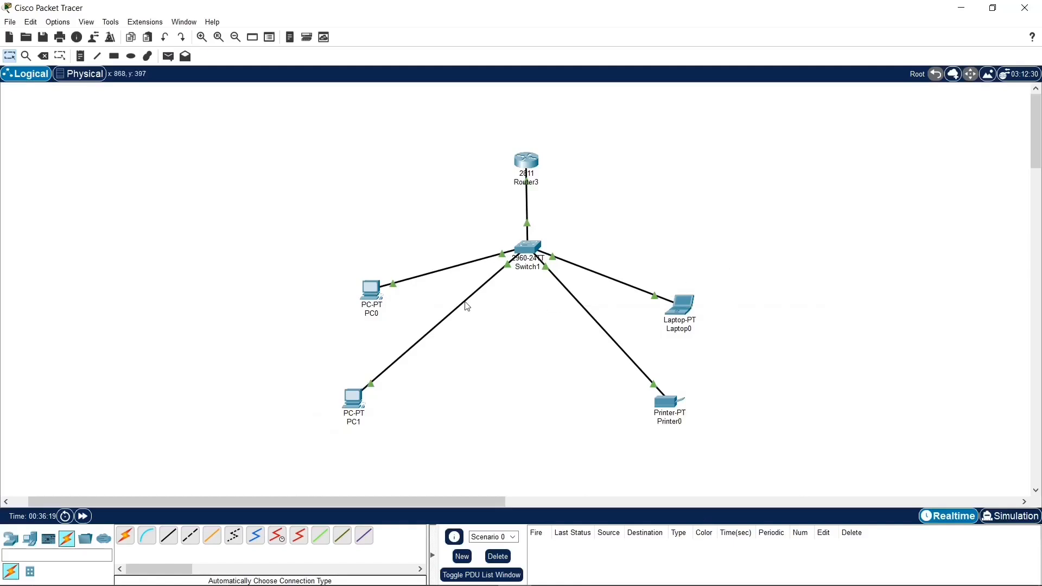
pyautogui.moveTo(542, 151); pyautogui.dragTo(785, 159)
# Step: Open PC0's IP Configuration and set its static IPv4 address to 192.168.1.3
pyautogui.click(381, 297)
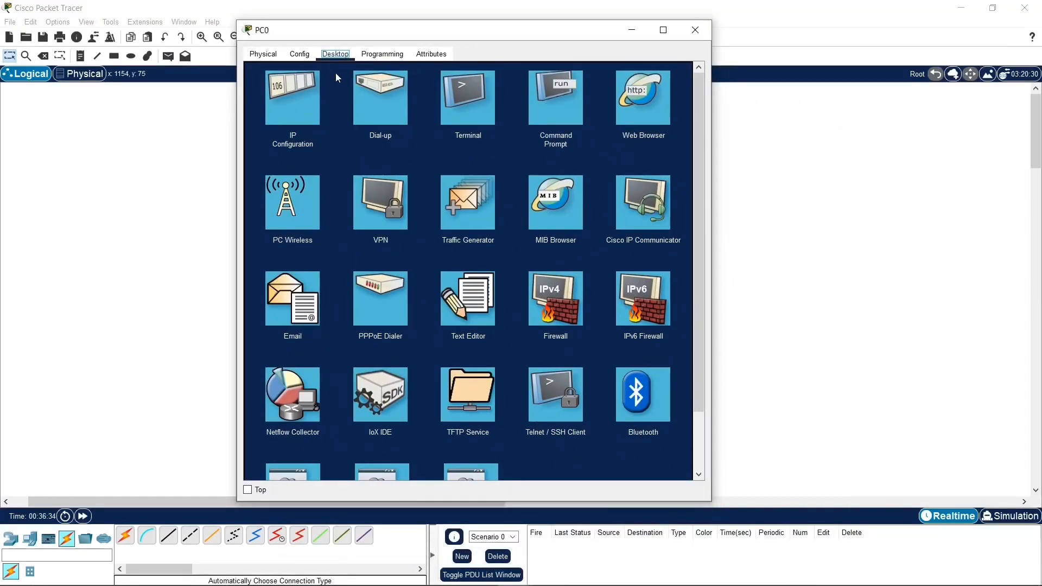
pyautogui.click(305, 93)
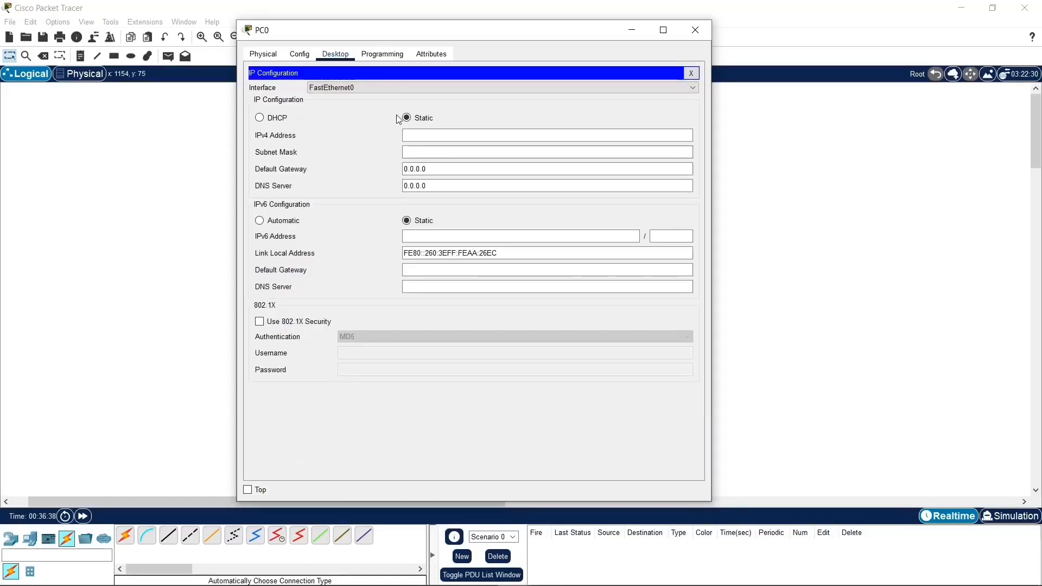
pyautogui.click(415, 140)
pyautogui.write('192.168.1.3')
# Step: Fill in PC0's subnet mask 255.255.255.0 and reuse the copied IPv4 address to set the default gateway to 192.168.1.1
pyautogui.moveTo(444, 135); pyautogui.dragTo(404, 135)
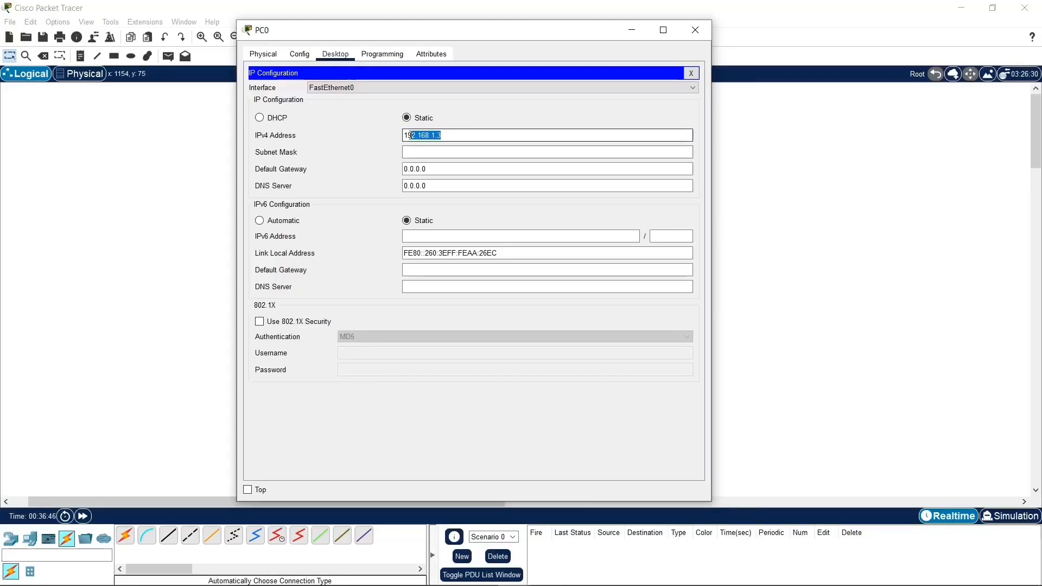
pyautogui.rightClick(405, 139)
pyautogui.click(432, 188)
pyautogui.click(470, 151)
pyautogui.click(452, 170)
pyautogui.moveTo(453, 170); pyautogui.dragTo(404, 170)
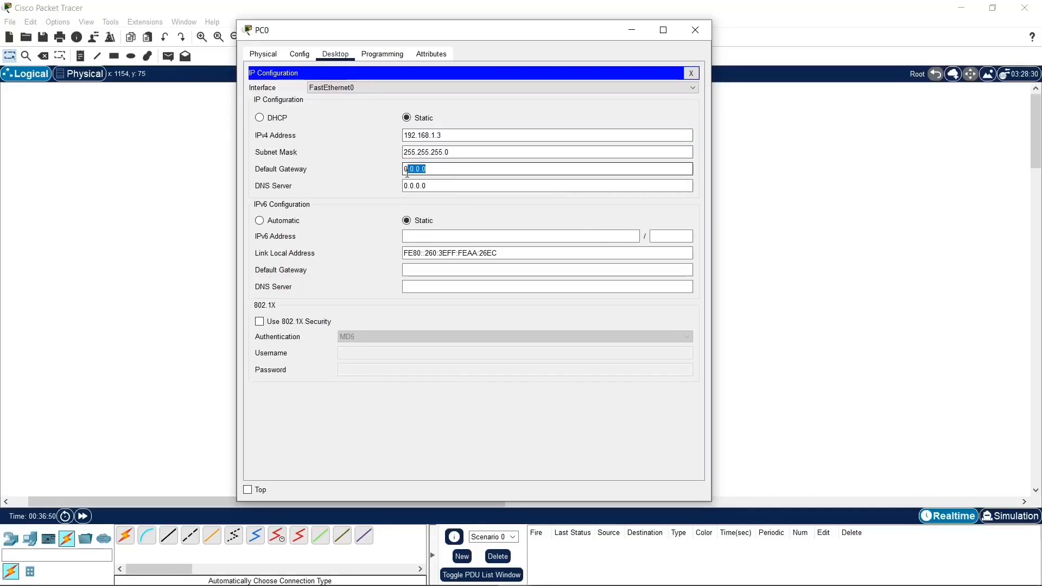
pyautogui.rightClick(441, 181)
pyautogui.click(462, 234)
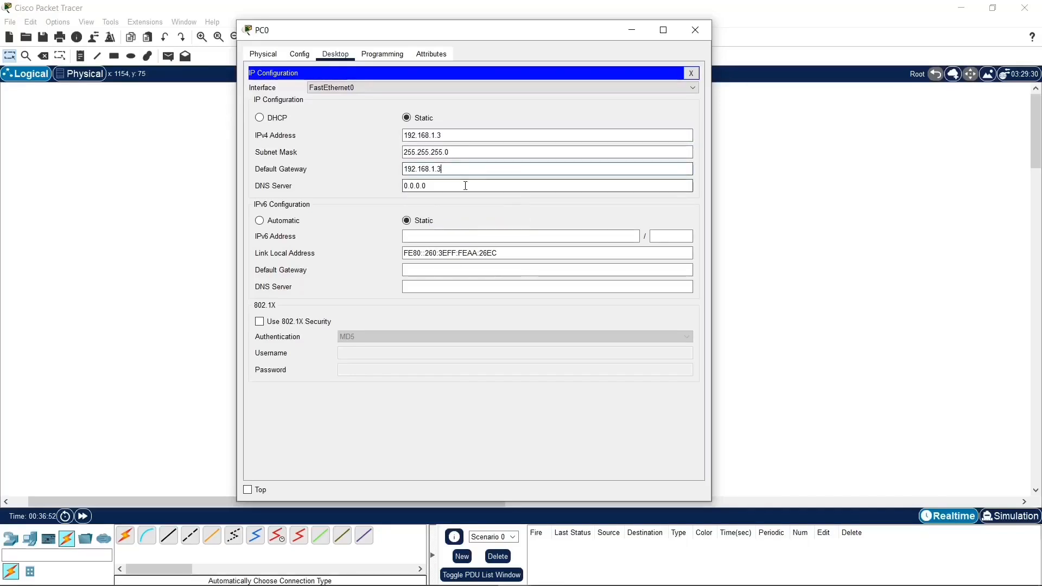
# Step: Set PC0's DNS server to 8.8.8.8 and close the PC0 window
pyautogui.moveTo(486, 185); pyautogui.dragTo(402, 186)
pyautogui.write('8.8.8')
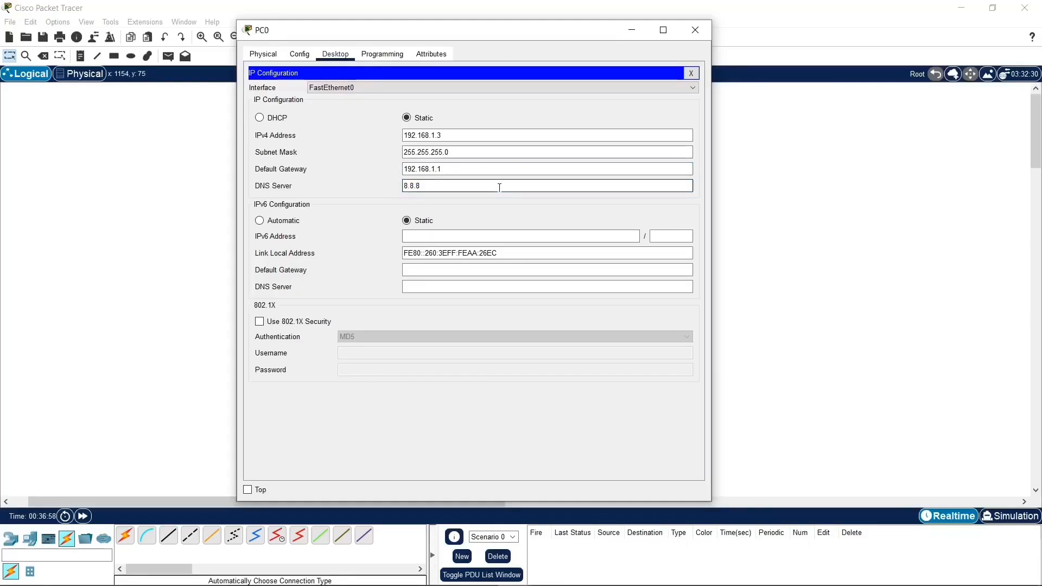
pyautogui.write('.8')
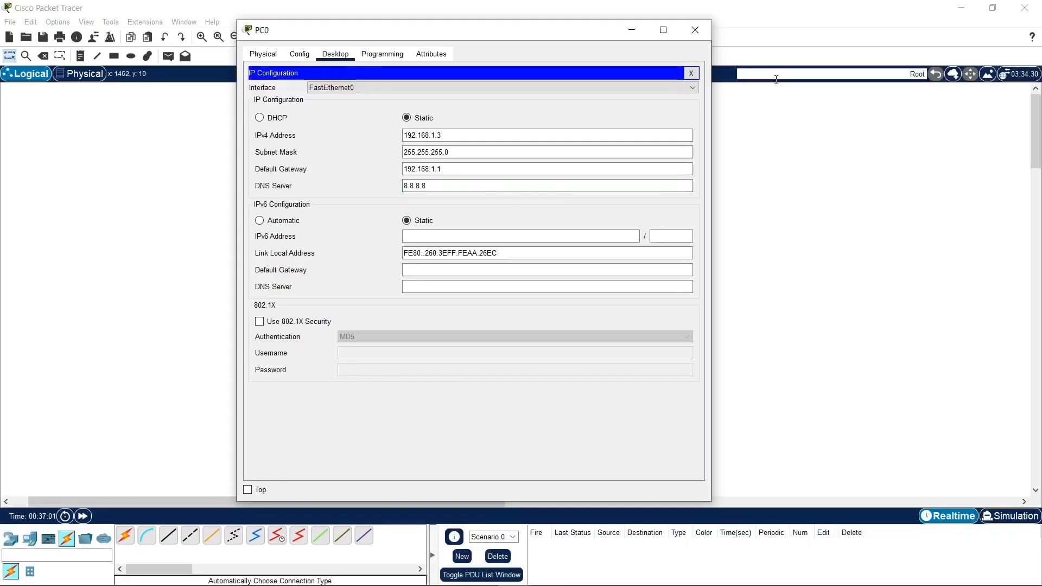
pyautogui.click(691, 73)
pyautogui.click(693, 30)
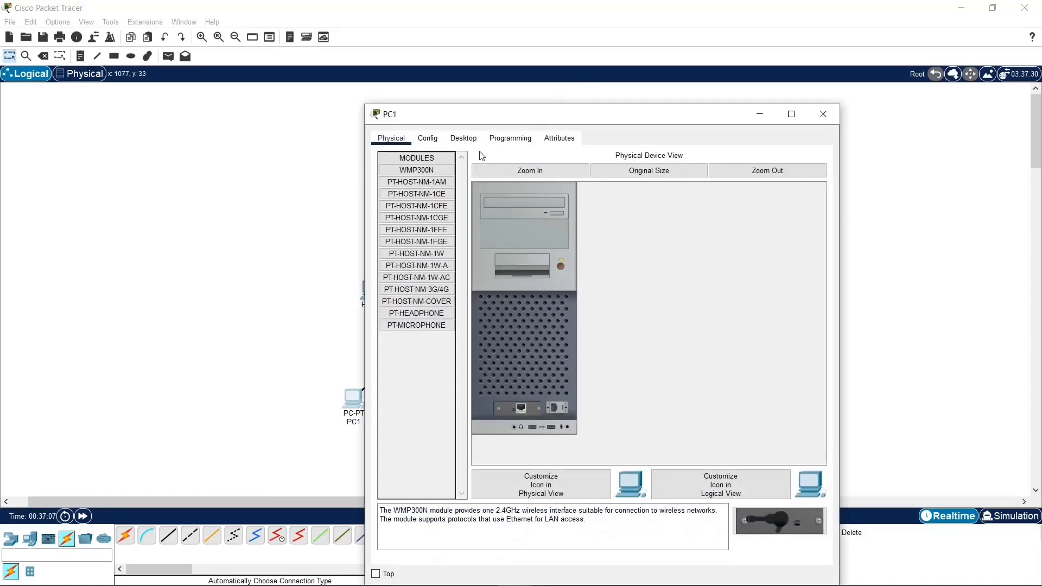
# Step: In PC1's global settings, set the IPv4 default gateway to 192.168.1.1 and the DNS server to 8.8.8.8
pyautogui.click(434, 140)
pyautogui.moveTo(465, 114); pyautogui.dragTo(402, 42)
pyautogui.click(364, 96)
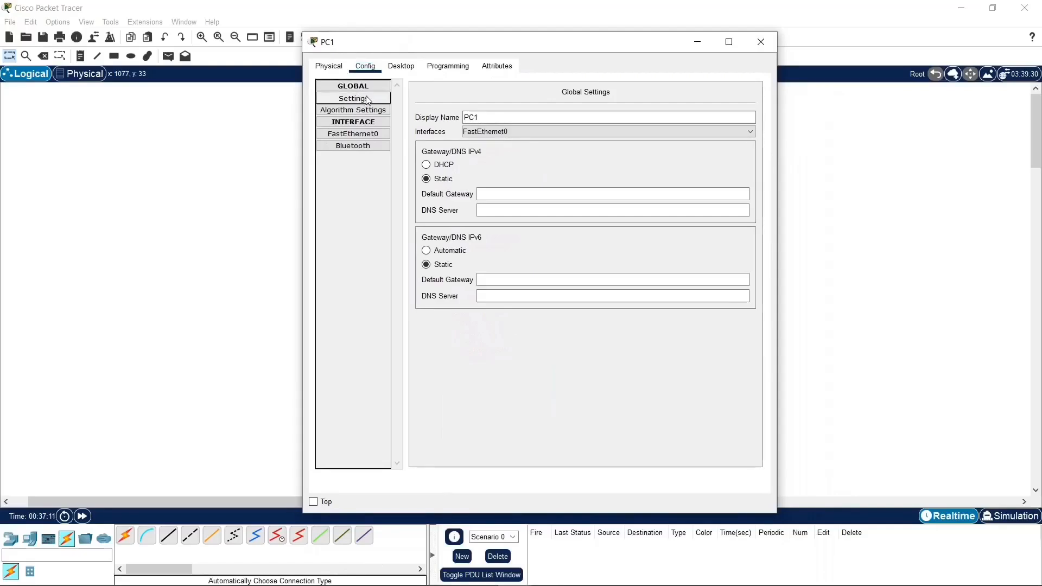
pyautogui.press('Tab')
pyautogui.click(519, 194)
pyautogui.rightClick(522, 193)
pyautogui.click(567, 262)
pyautogui.press('BackSpace')
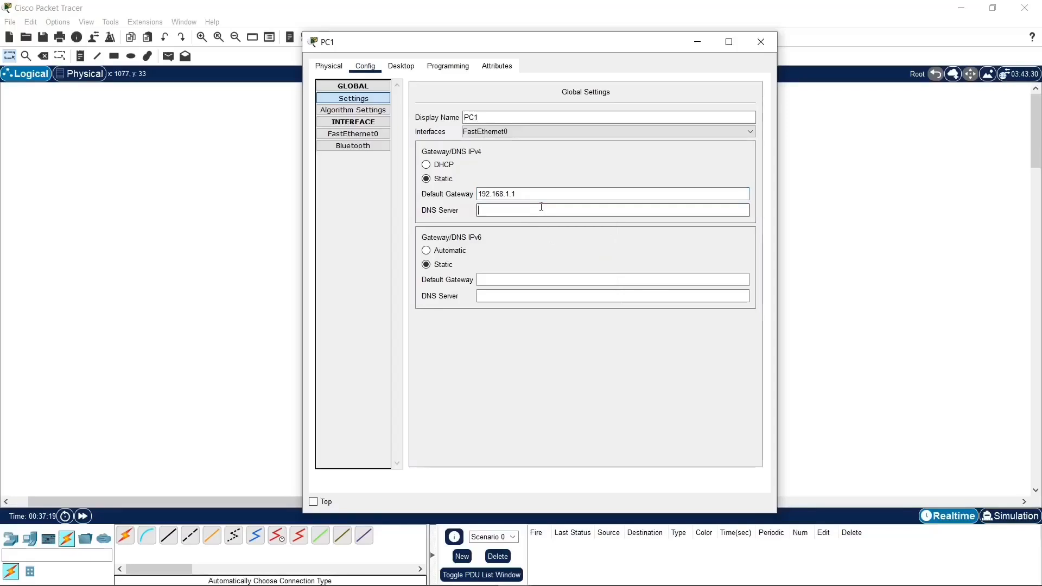
pyautogui.write('8.8.8.8')
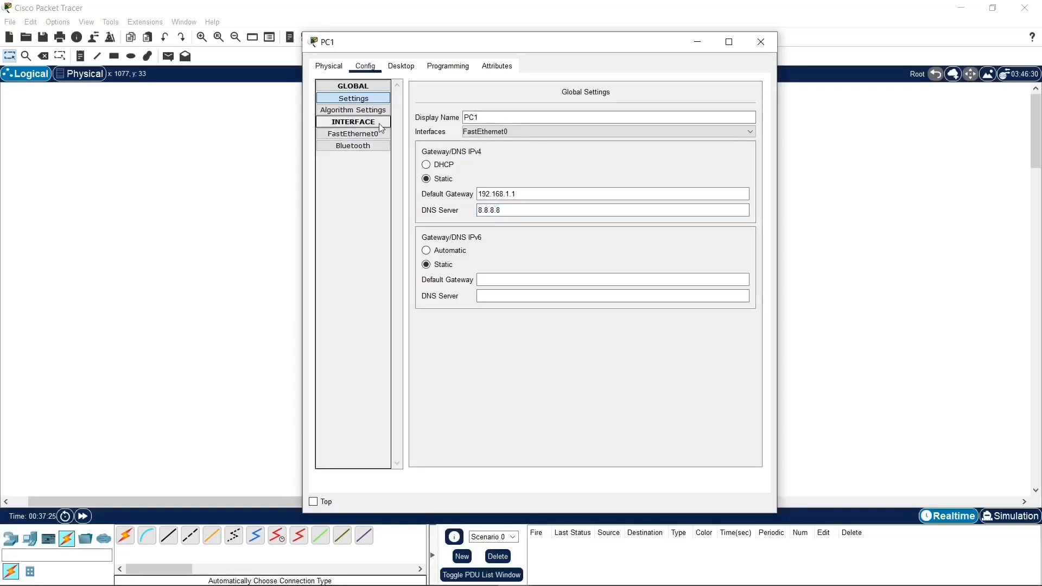
# Step: Set PC1's FastEthernet0 interface to the static IPv4 address 192.168.1.4 with subnet mask 255.255.255.0
pyautogui.click(370, 136)
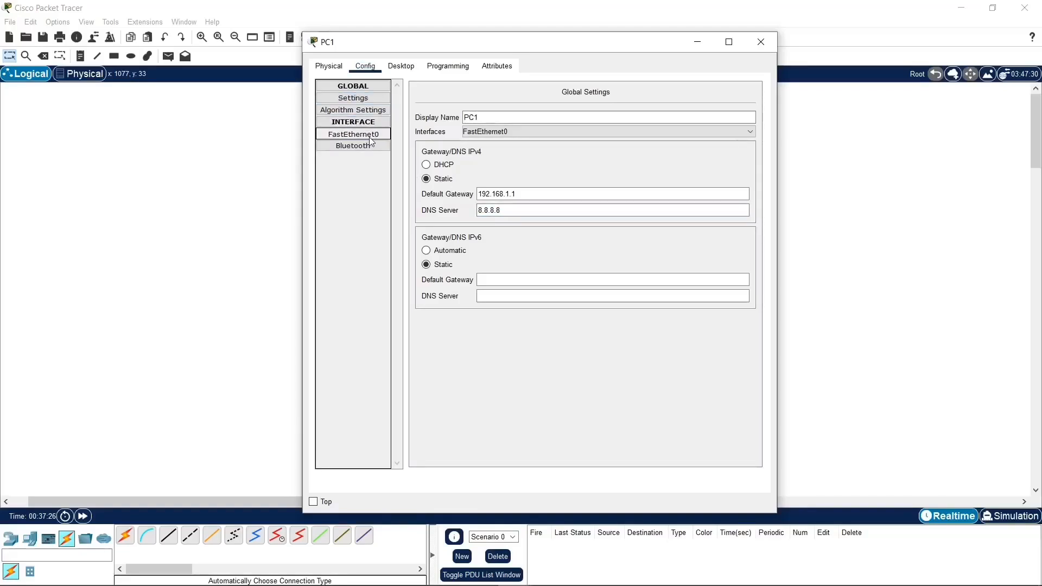
pyautogui.rightClick(647, 190)
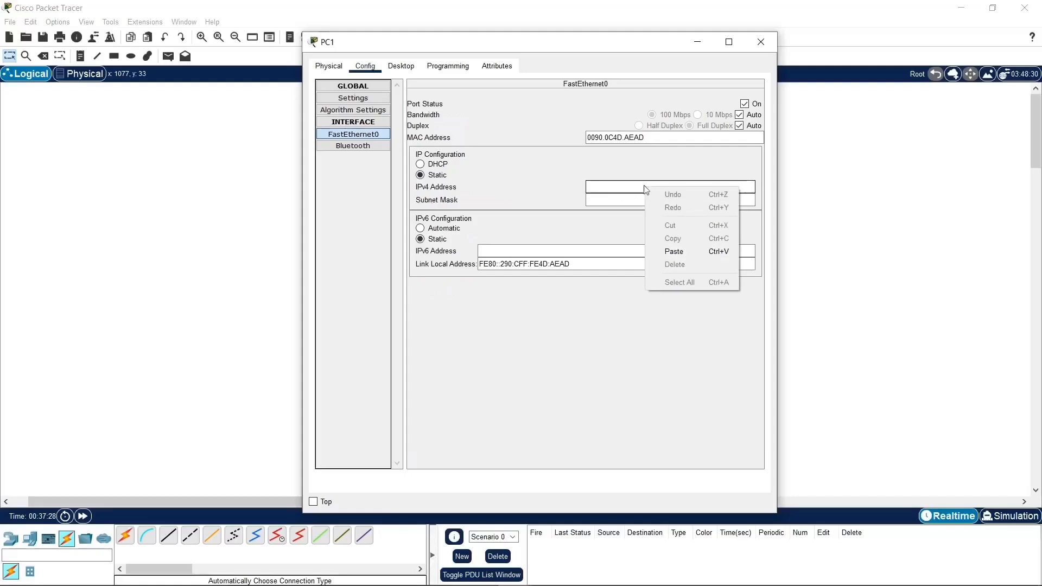
pyautogui.click(673, 251)
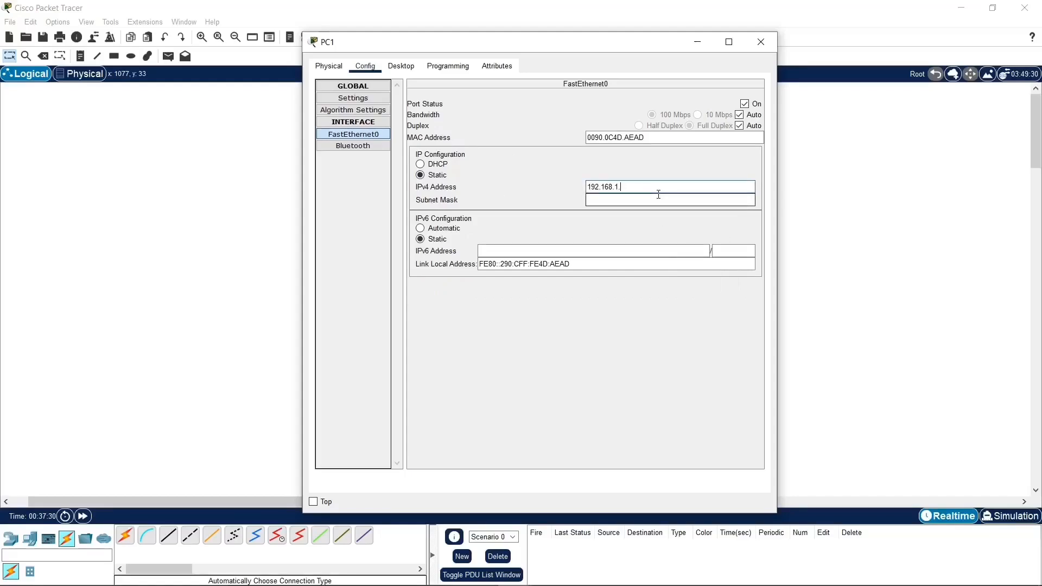
pyautogui.click(658, 198)
pyautogui.click(667, 176)
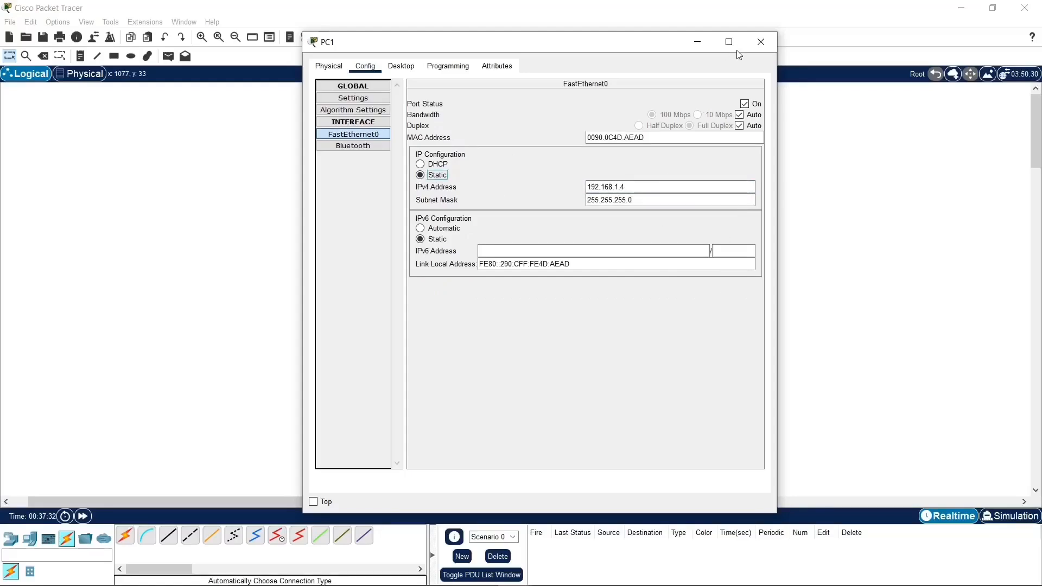
# Step: Close the PC1 window and give Laptop0 the static IPv4 address 192.168.1.5 with subnet mask 255.255.255.0
pyautogui.click(761, 42)
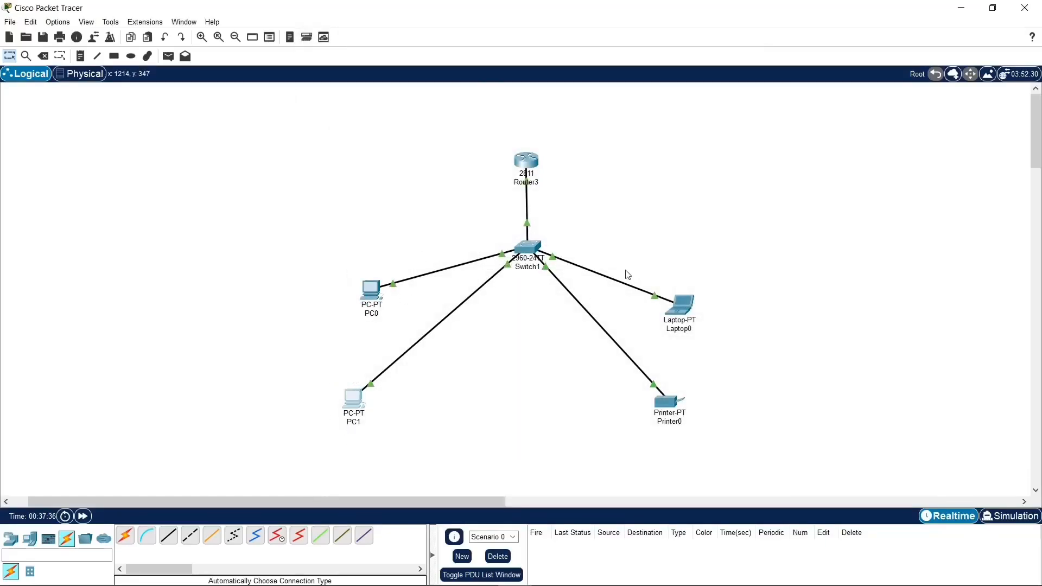
pyautogui.click(679, 303)
pyautogui.click(463, 138)
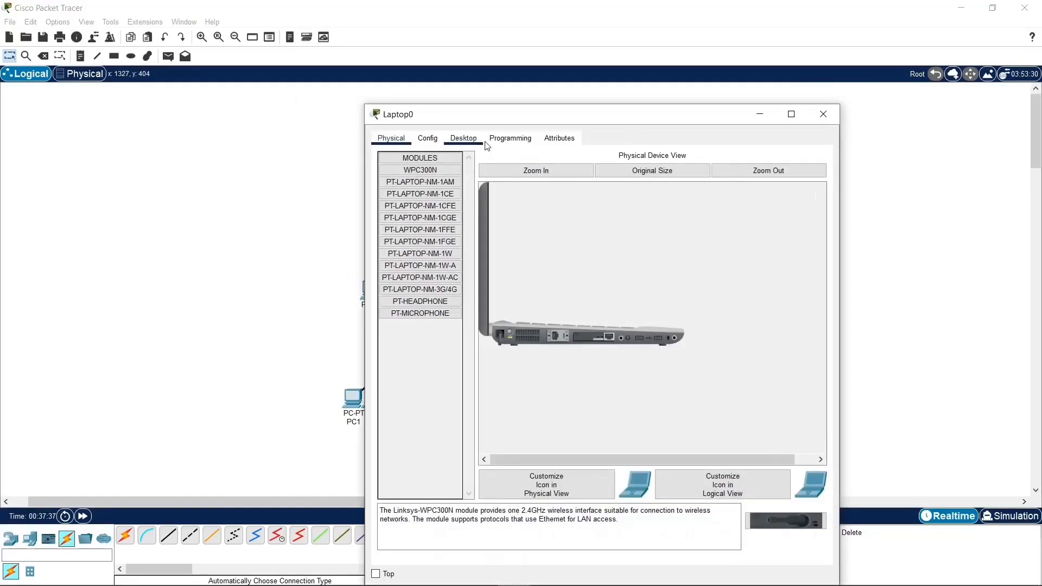
pyautogui.click(437, 163)
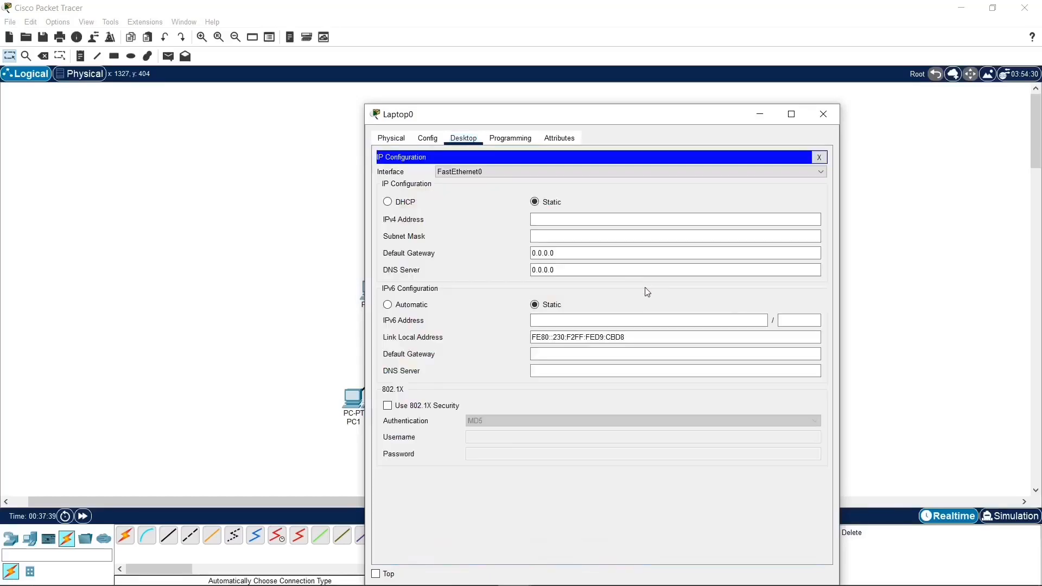
pyautogui.rightClick(610, 218)
pyautogui.click(638, 281)
pyautogui.rightClick(591, 222)
pyautogui.click(630, 282)
pyautogui.write('5')
pyautogui.click(600, 232)
# Step: Set Laptop0's default gateway to 192.168.1.1 and DNS server to 8.8.8.8, and close its window
pyautogui.moveTo(580, 253); pyautogui.dragTo(524, 255)
pyautogui.rightClick(561, 250)
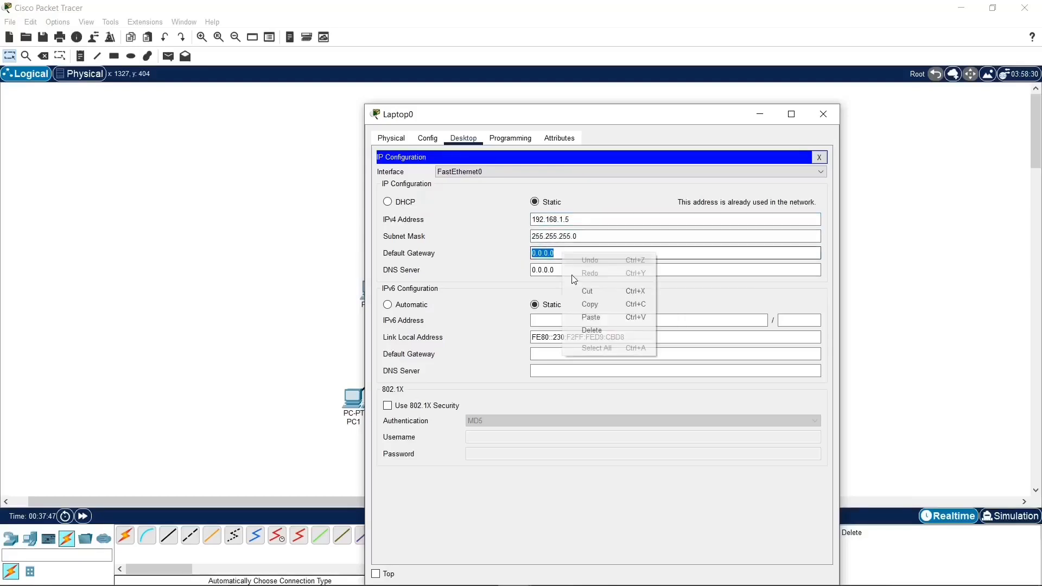
pyautogui.click(592, 327)
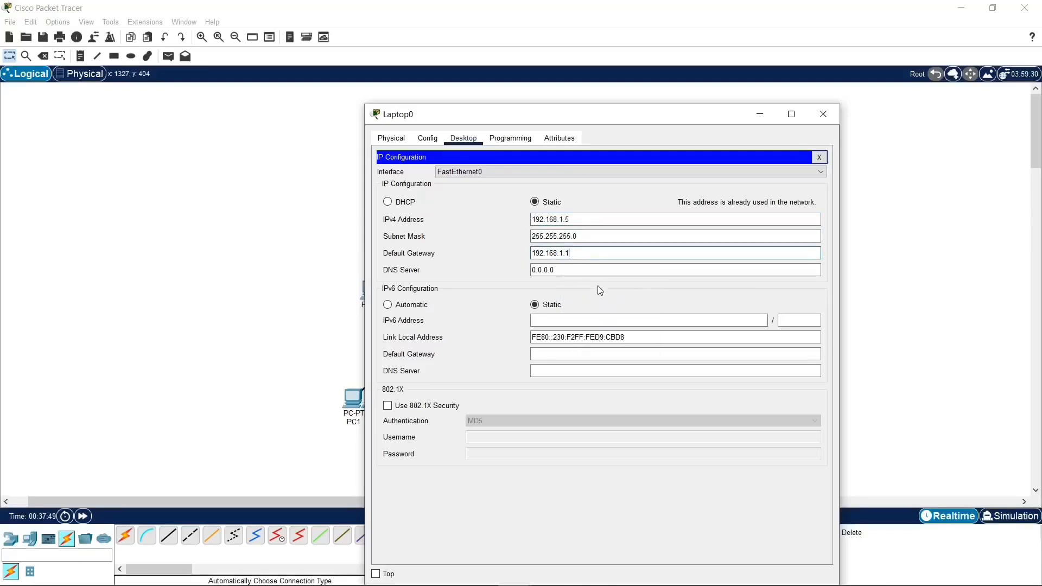
pyautogui.moveTo(575, 270); pyautogui.dragTo(525, 273)
pyautogui.write('8.8.8.8')
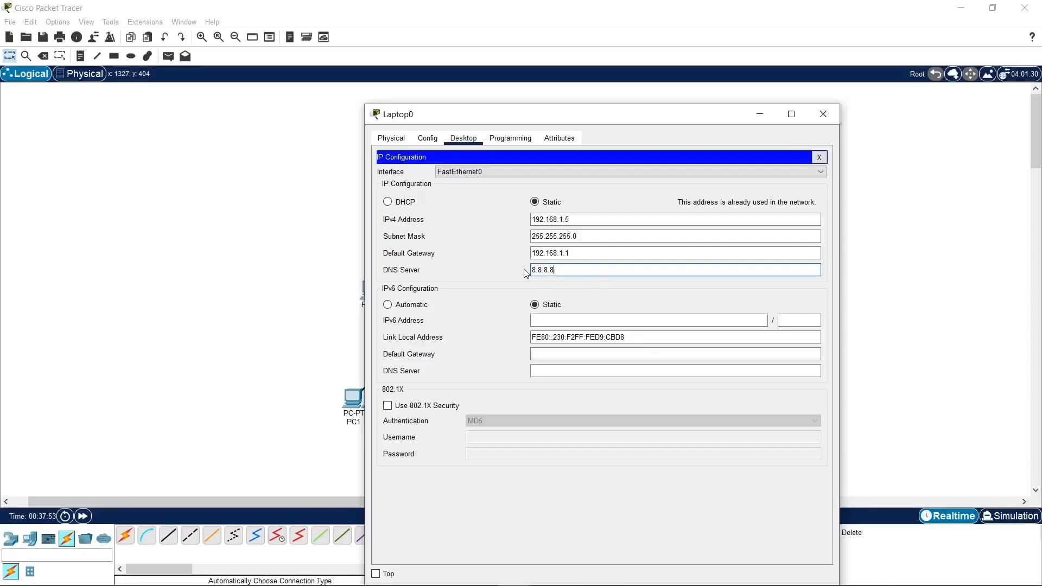
pyautogui.click(819, 157)
pyautogui.click(823, 114)
# Step: In Printer0's global settings, set the IPv4 default gateway to 192.168.1.1 and the DNS server to 8.8.8.8
pyautogui.click(671, 402)
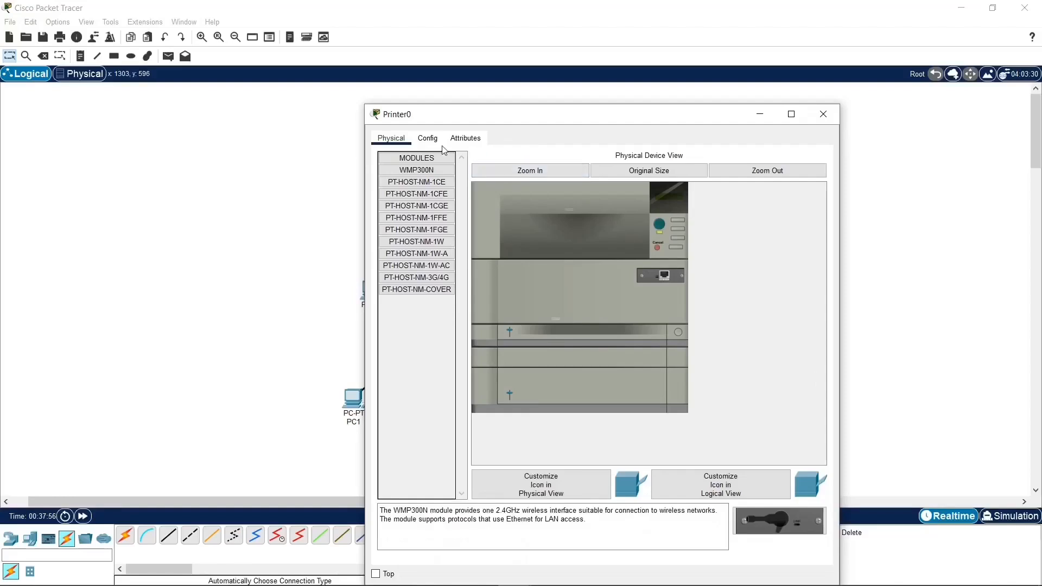
pyautogui.click(427, 137)
pyautogui.click(408, 170)
pyautogui.rightClick(566, 251)
pyautogui.click(600, 314)
pyautogui.rightClick(573, 269)
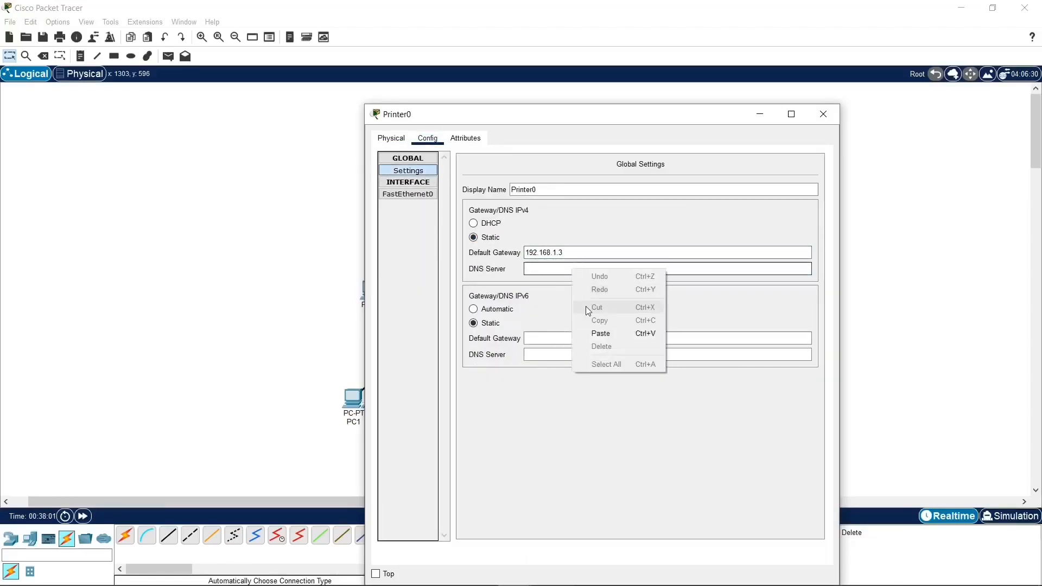
pyautogui.click(579, 253)
pyautogui.press('BackSpace')
pyautogui.write('1')
pyautogui.click(601, 268)
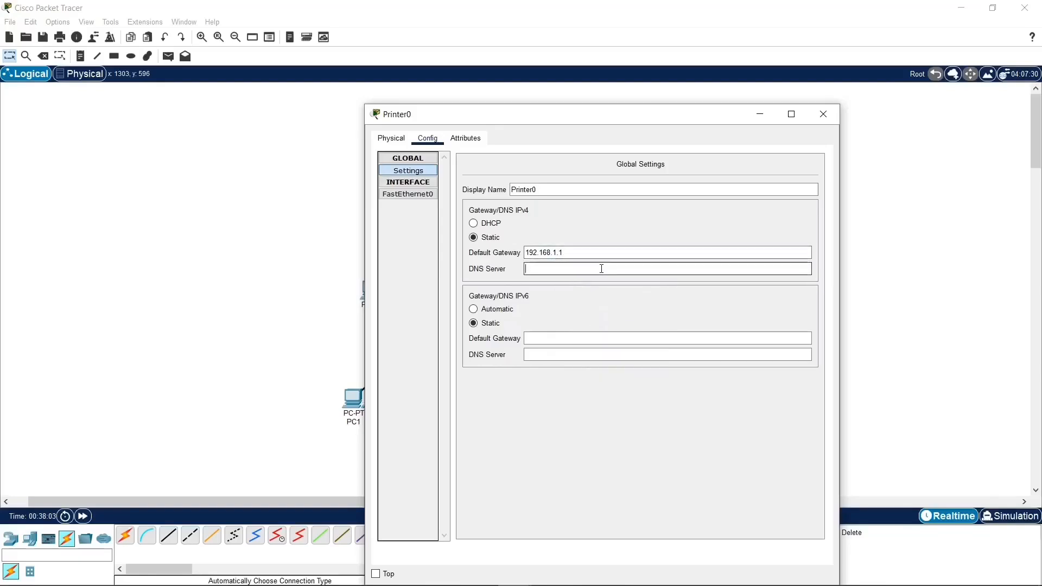
pyautogui.write('8.8.8.8')
# Step: Set Printer0's FastEthernet0 interface to the static IPv4 address 192.168.1.24, fill in its subnet mask, and close the Printer0 window
pyautogui.click(417, 195)
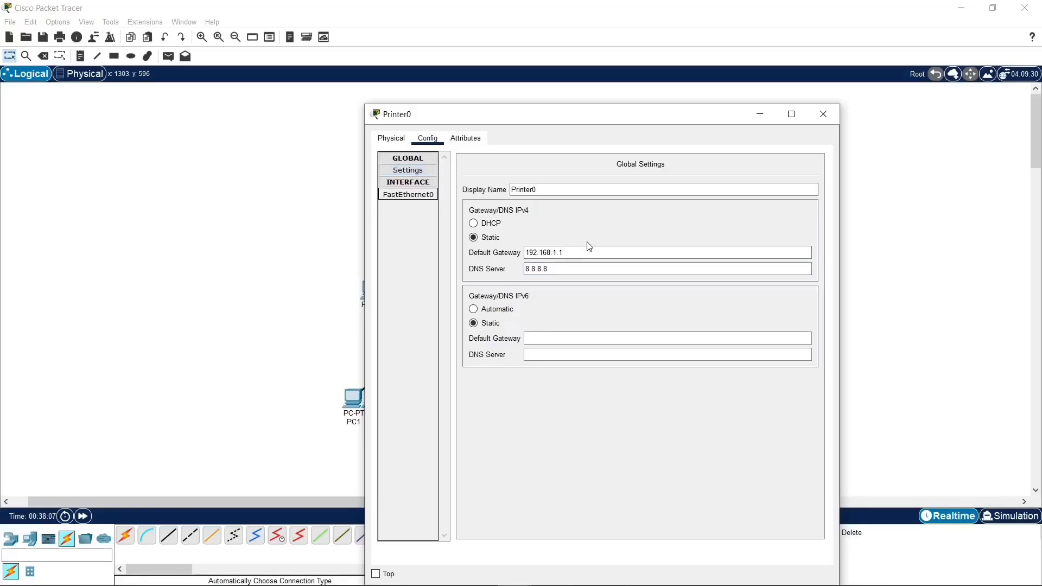
pyautogui.click(647, 259)
pyautogui.rightClick(660, 259)
pyautogui.click(700, 323)
pyautogui.click(716, 273)
pyautogui.write('24')
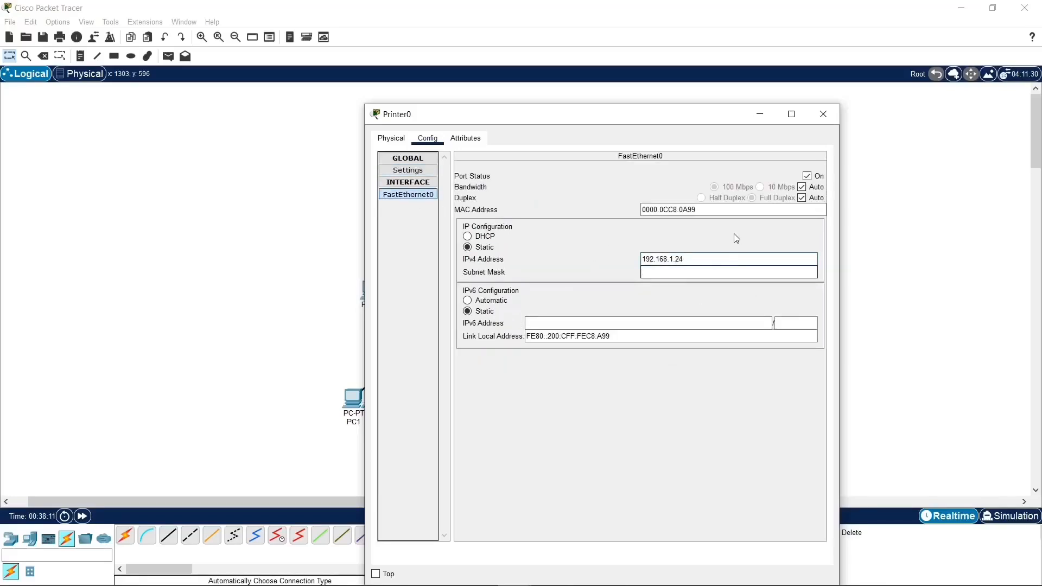
pyautogui.press('Tab')
pyautogui.click(824, 114)
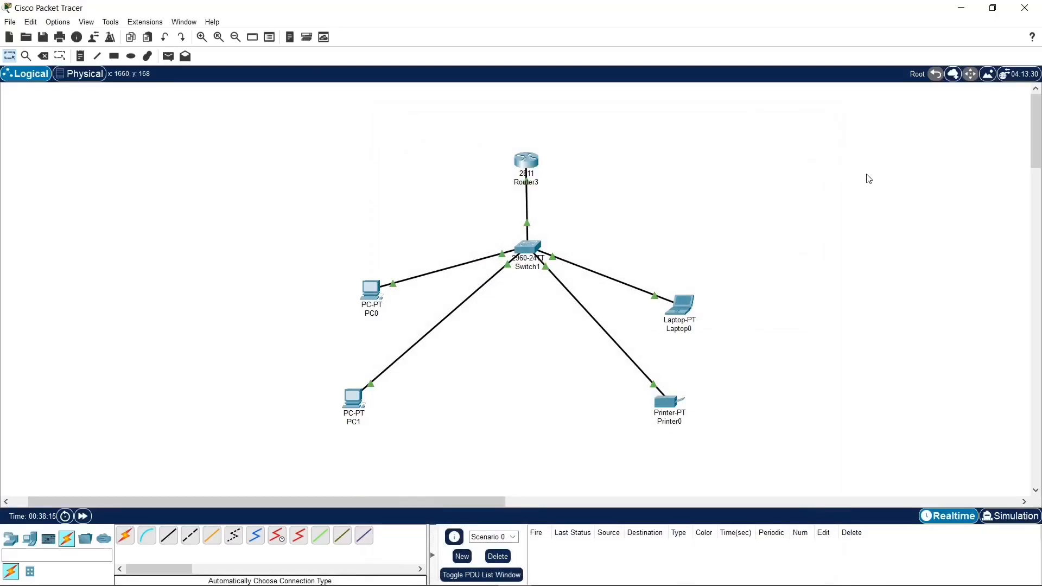
pyautogui.moveTo(840, 179); pyautogui.dragTo(305, 426)
pyautogui.moveTo(611, 104); pyautogui.dragTo(340, 435)
pyautogui.moveTo(501, 112); pyautogui.dragTo(811, 406)
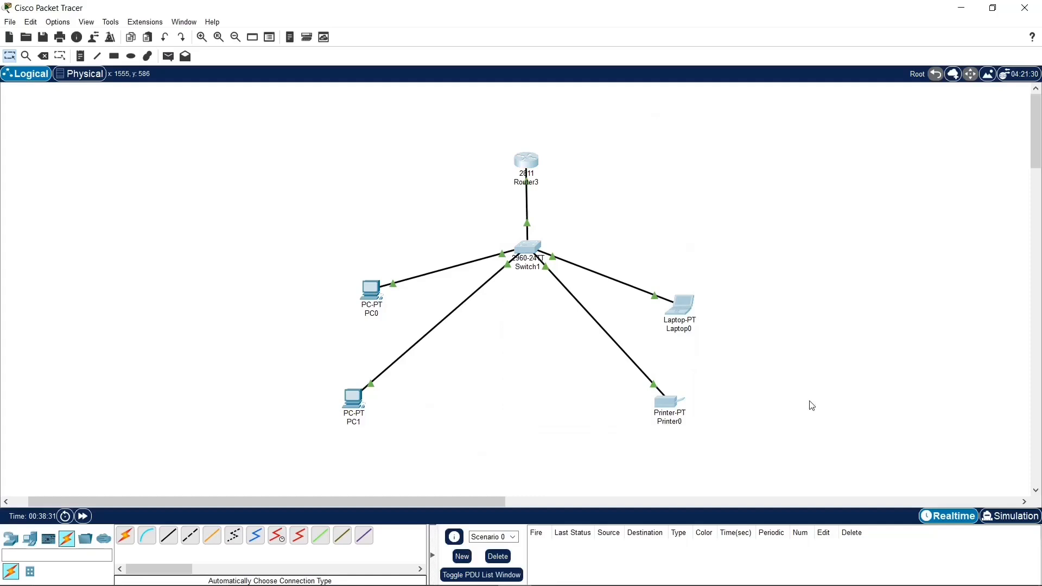
# Step: Spread out the topology by moving PC0, PC1, Laptop0 and Printer0 outward and placing Switch1 farther below Router3
pyautogui.moveTo(372, 298); pyautogui.dragTo(352, 276)
pyautogui.moveTo(680, 304); pyautogui.dragTo(710, 258)
pyautogui.moveTo(671, 403); pyautogui.dragTo(756, 390)
pyautogui.moveTo(352, 268); pyautogui.dragTo(301, 210)
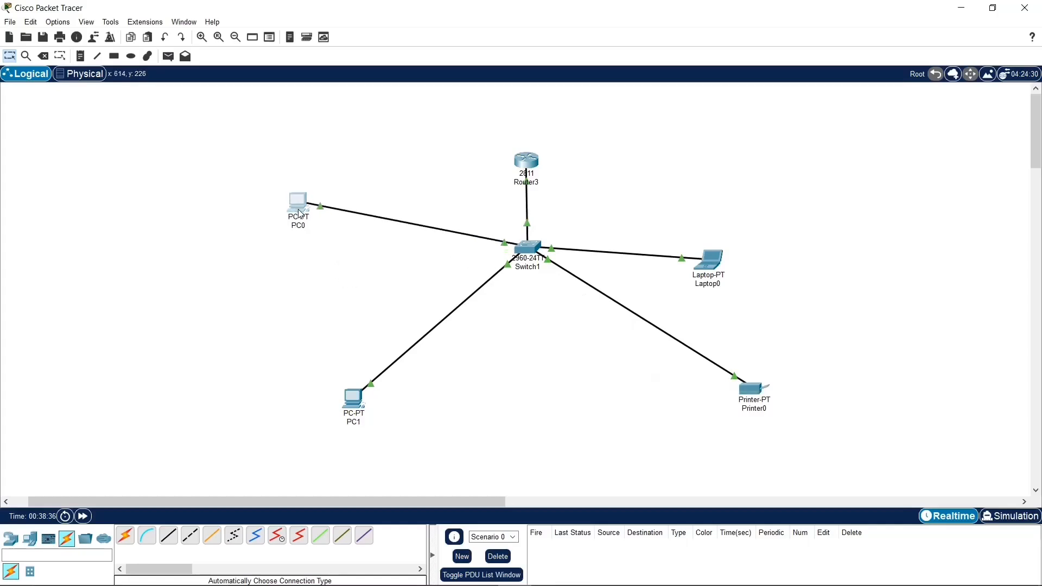
pyautogui.moveTo(354, 393); pyautogui.dragTo(294, 394)
pyautogui.moveTo(712, 266); pyautogui.dragTo(762, 155)
pyautogui.moveTo(525, 242); pyautogui.dragTo(532, 326)
pyautogui.moveTo(758, 393); pyautogui.dragTo(786, 394)
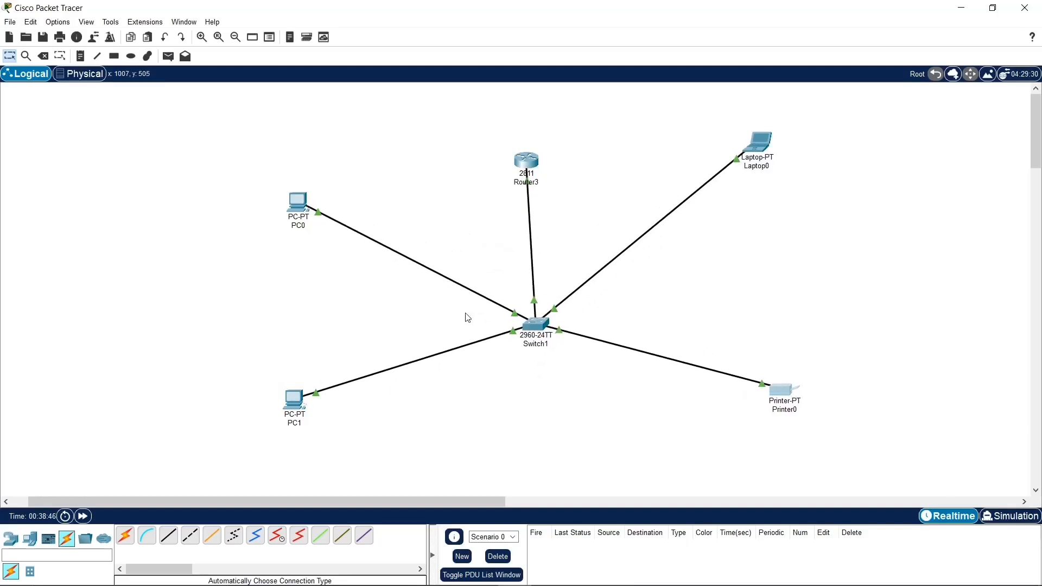
pyautogui.moveTo(300, 208); pyautogui.dragTo(296, 183)
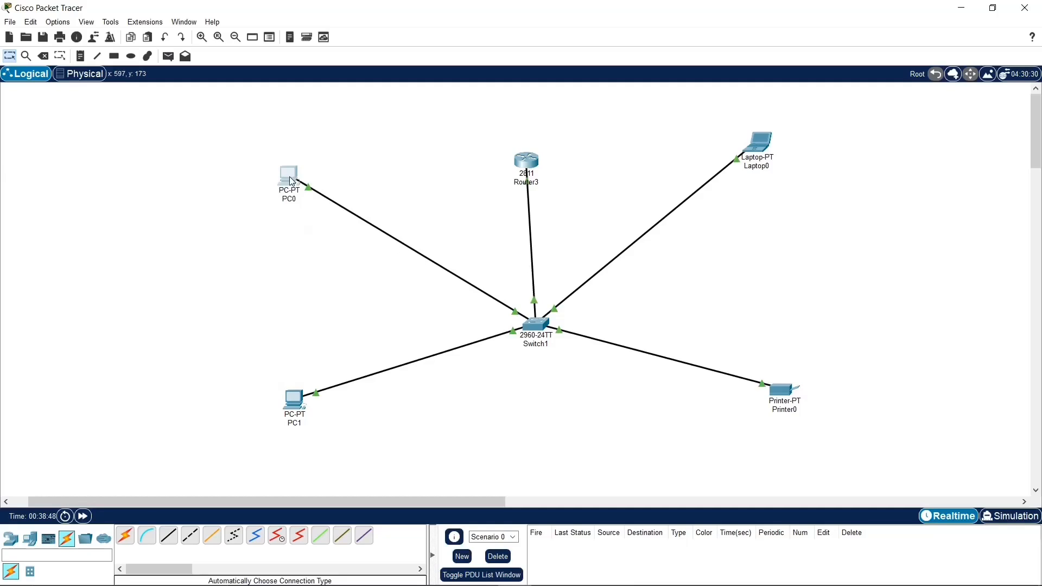
# Step: Open PC0's Command Prompt and ping the default gateway at 192.168.1.1
pyautogui.click(290, 180)
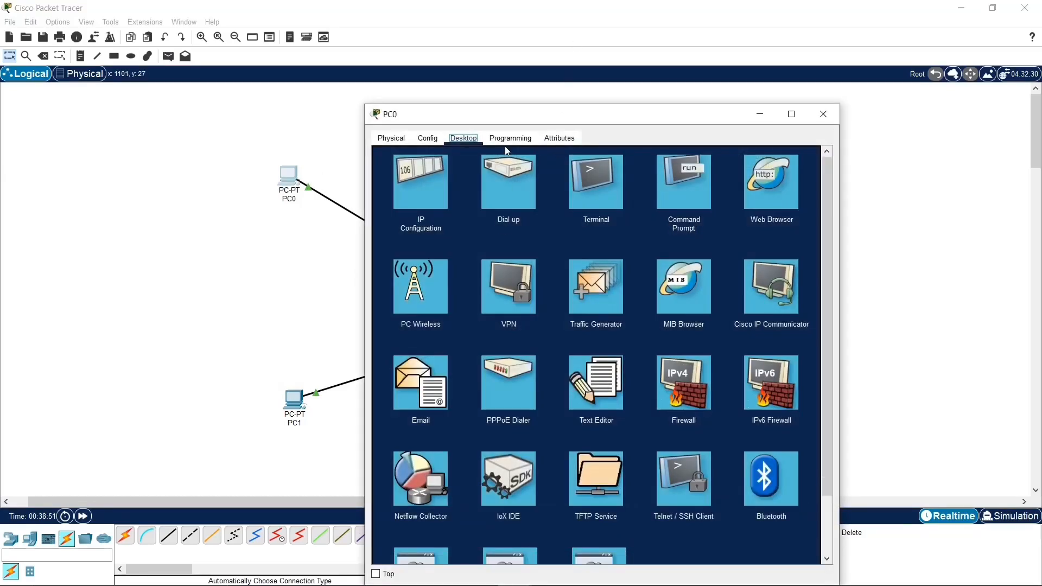
pyautogui.click(701, 191)
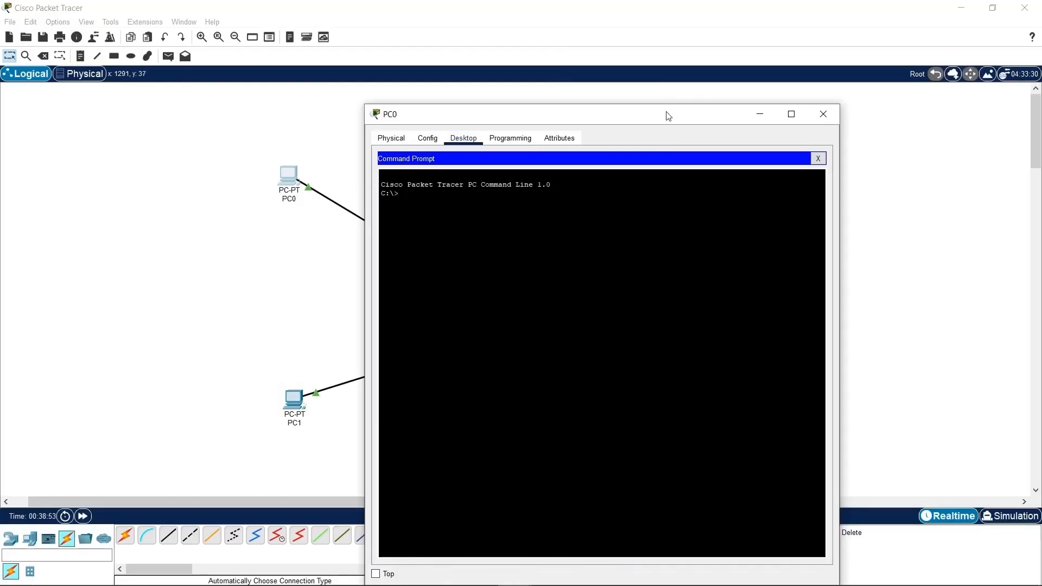
pyautogui.moveTo(668, 112); pyautogui.dragTo(381, 61)
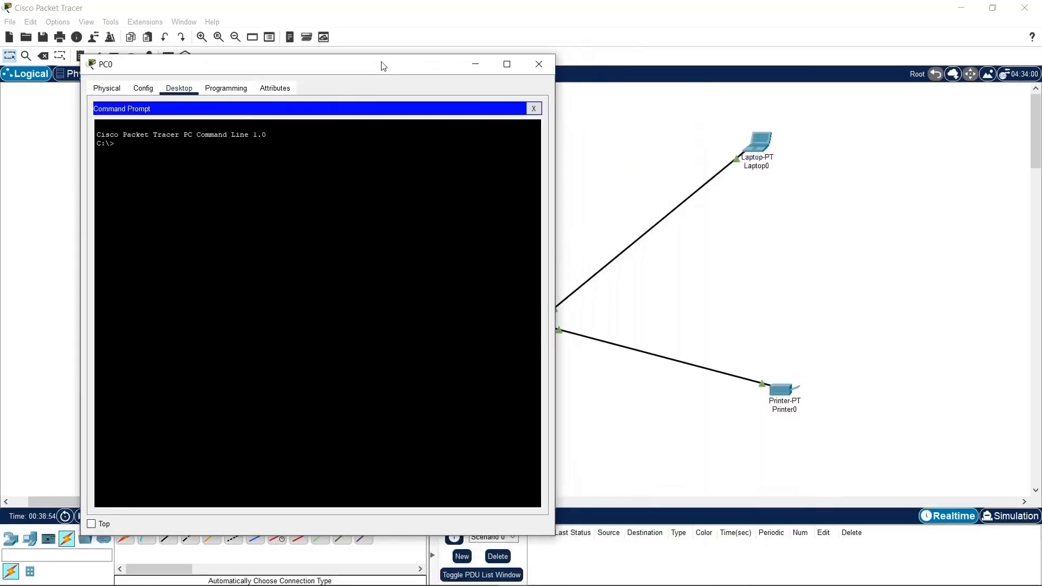
pyautogui.write('ping')
pyautogui.rightClick(246, 150)
pyautogui.click(261, 171)
pyautogui.write('192.168.1.')
pyautogui.press('Return')
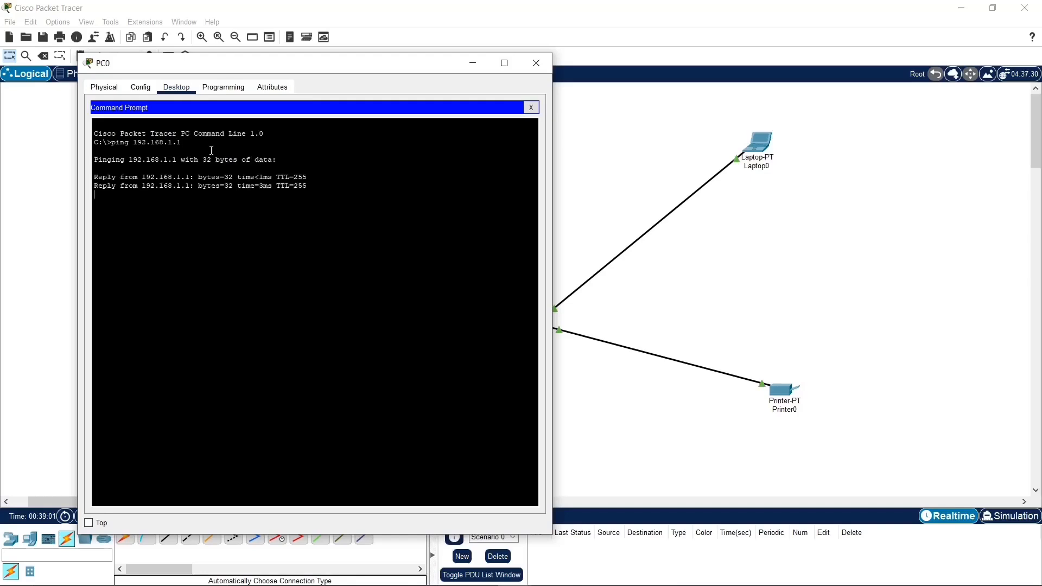
# Step: From PC0, ping Printer0 at 192.168.1.24 and ping 192.168.1.2 twice
pyautogui.press('Up')
pyautogui.write('2')
pyautogui.press('Return')
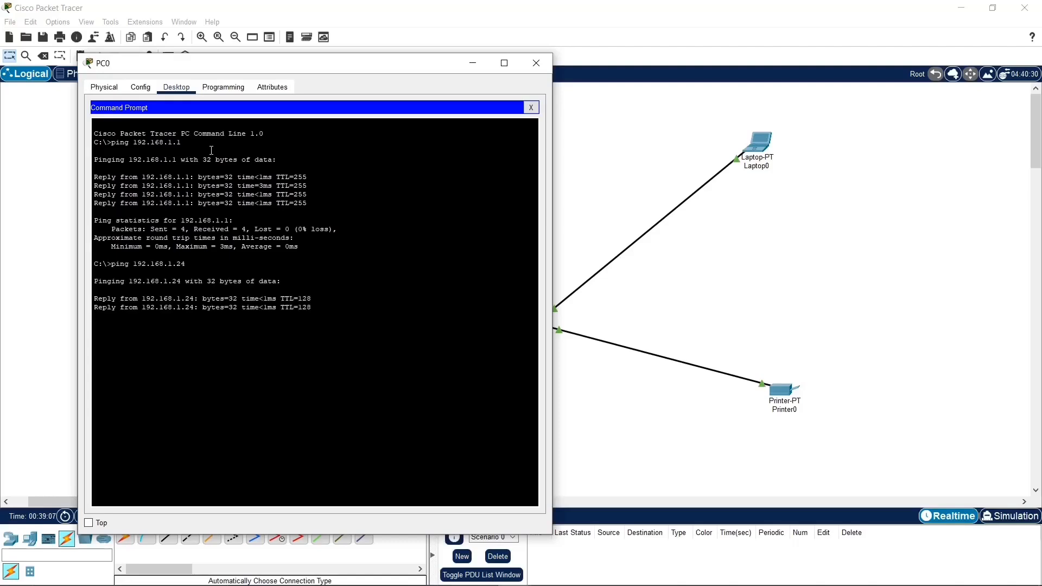
pyautogui.press('Up')
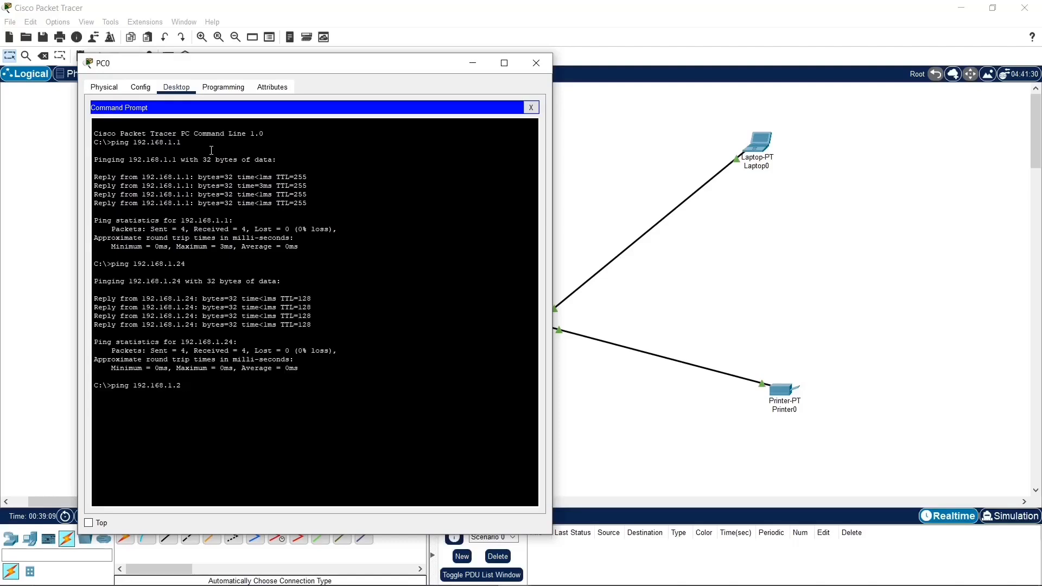
pyautogui.write('2')
pyautogui.press('Return')
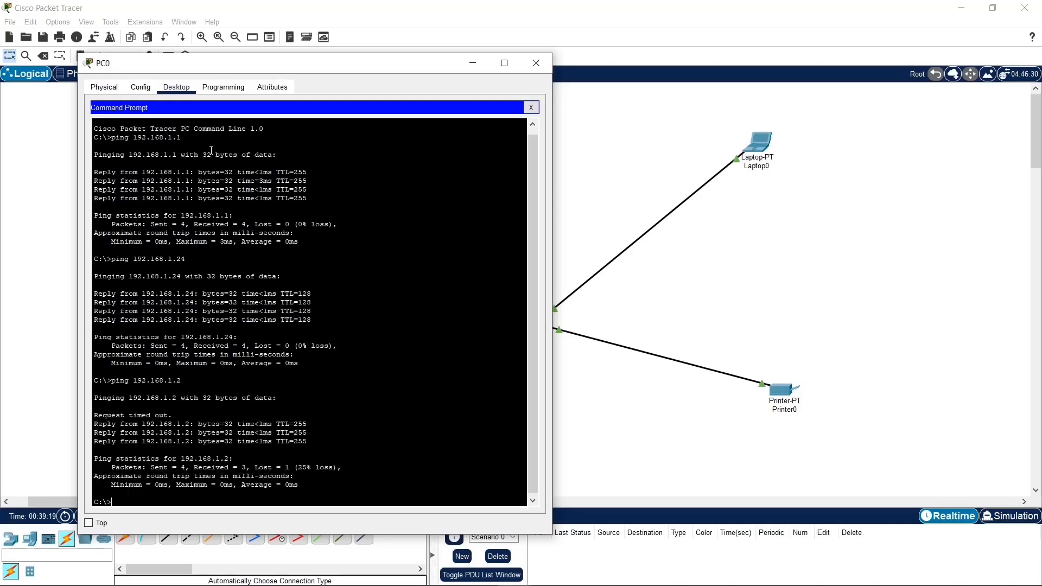
pyautogui.press('Up')
pyautogui.press('Return')
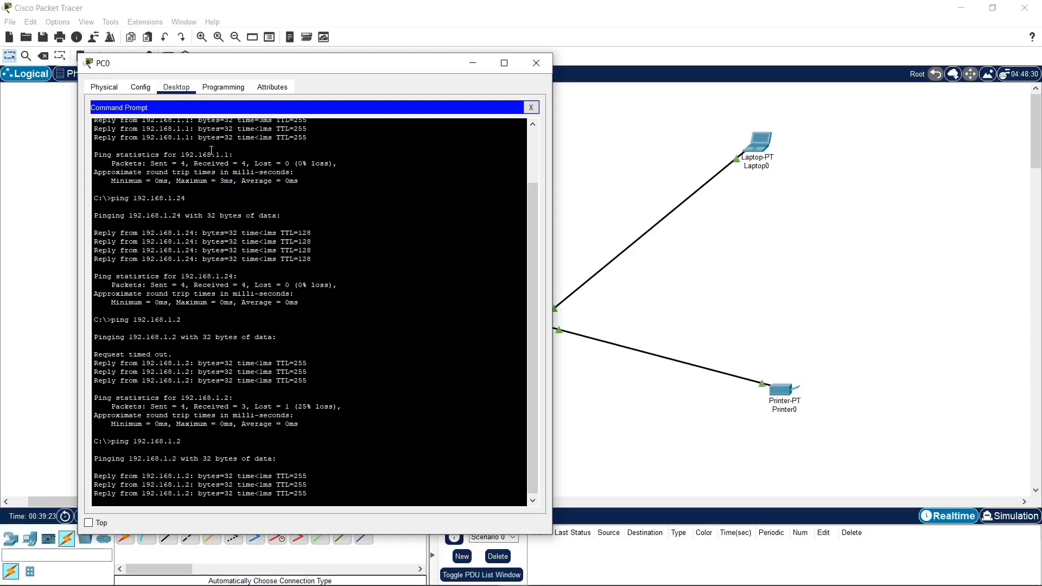
# Step: From PC0, ping PC1 at 192.168.1.4 and Laptop0 at 192.168.1.5, and close the PC0 window
pyautogui.press('Up')
pyautogui.press('BackSpace')
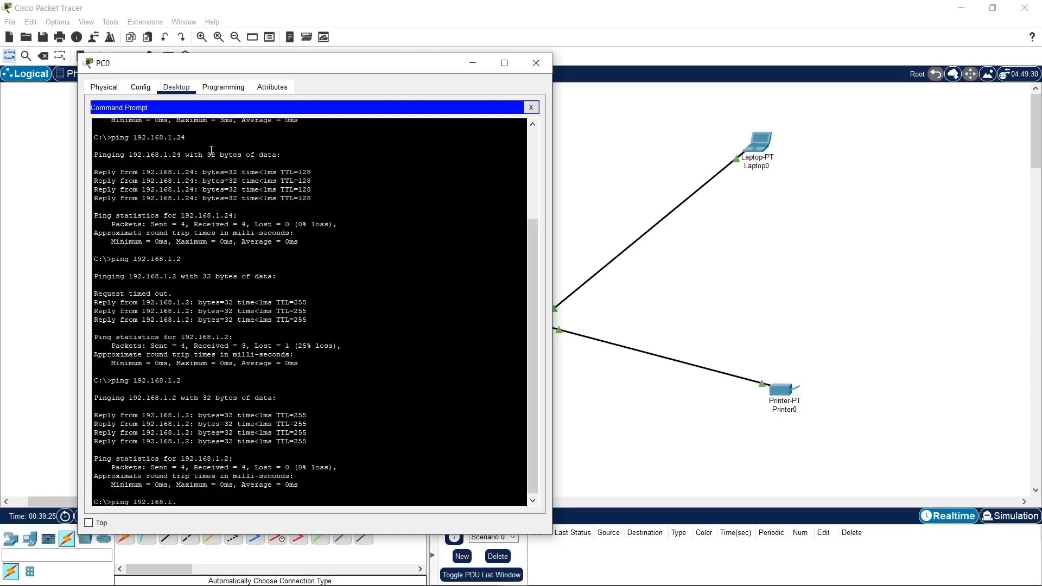
pyautogui.write('4')
pyautogui.press('Return')
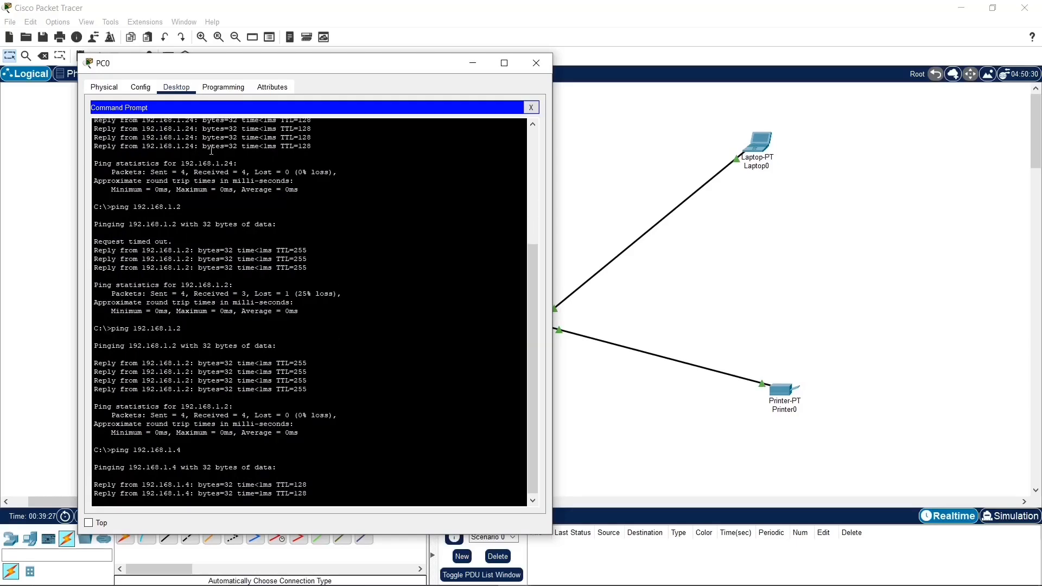
pyautogui.press('Up')
pyautogui.press('BackSpace')
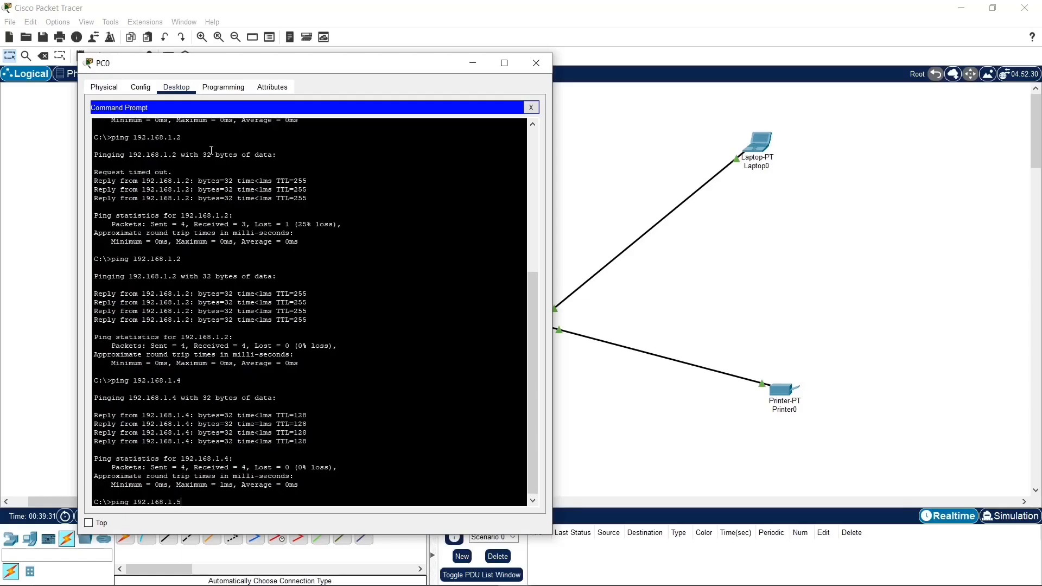
pyautogui.press('Return')
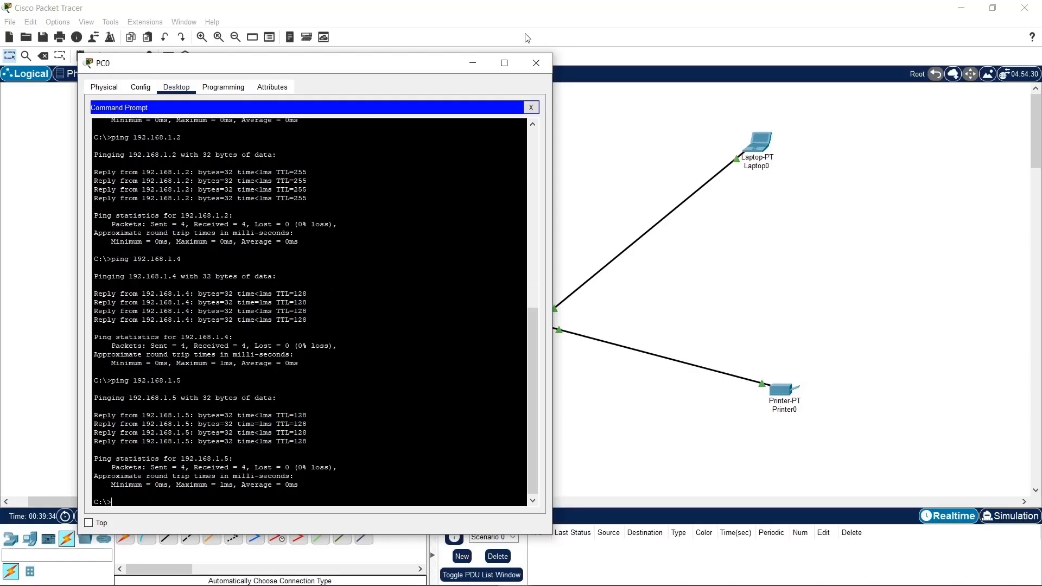
pyautogui.click(532, 110)
pyautogui.click(546, 66)
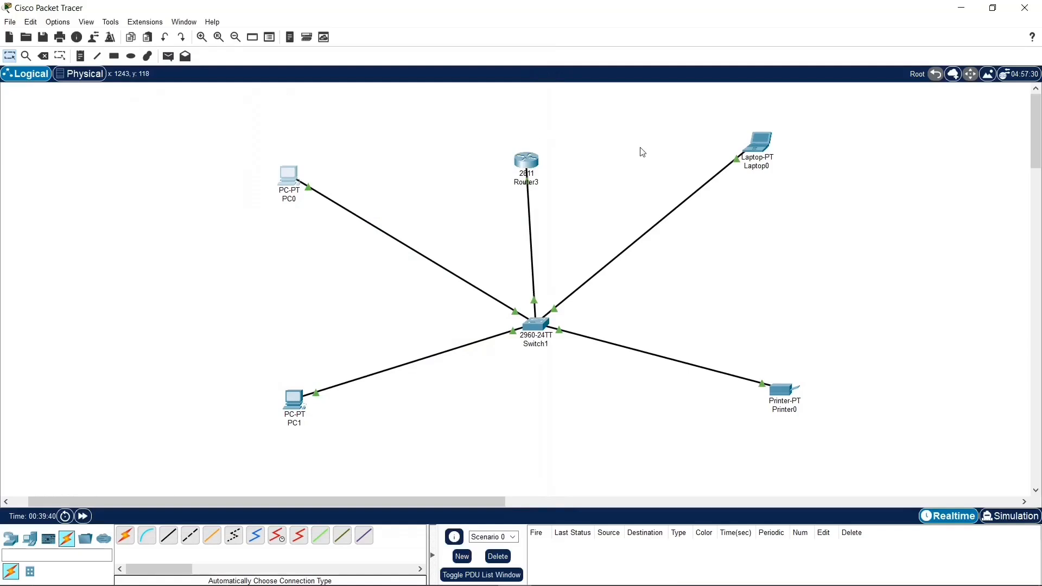
pyautogui.moveTo(365, 123); pyautogui.dragTo(705, 272)
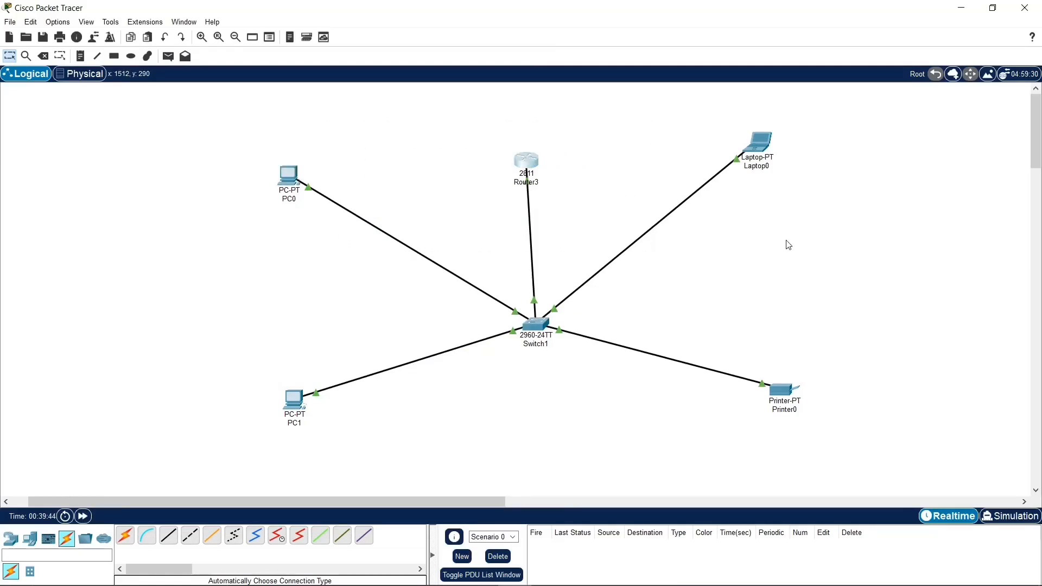